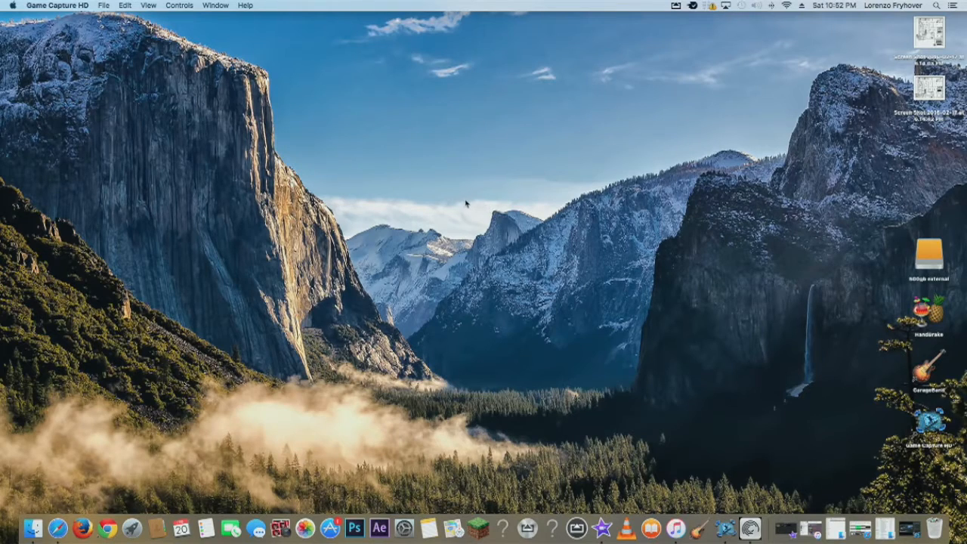
- Look over the "wide screen bars" image results and the save options for the Cinematic Black Bars Transparent picture, then minimize Safari
click(855, 532)
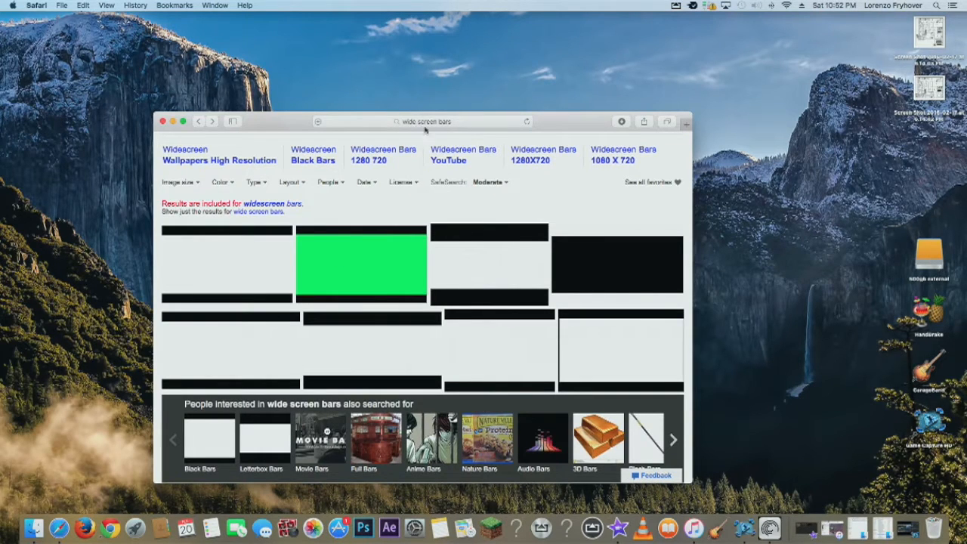
mouse_move(217, 342)
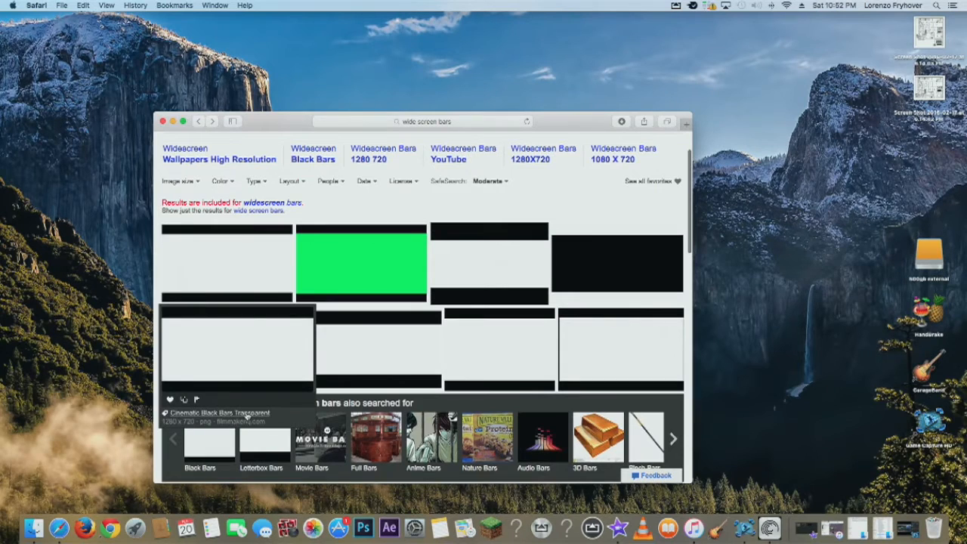
right_click(226, 351)
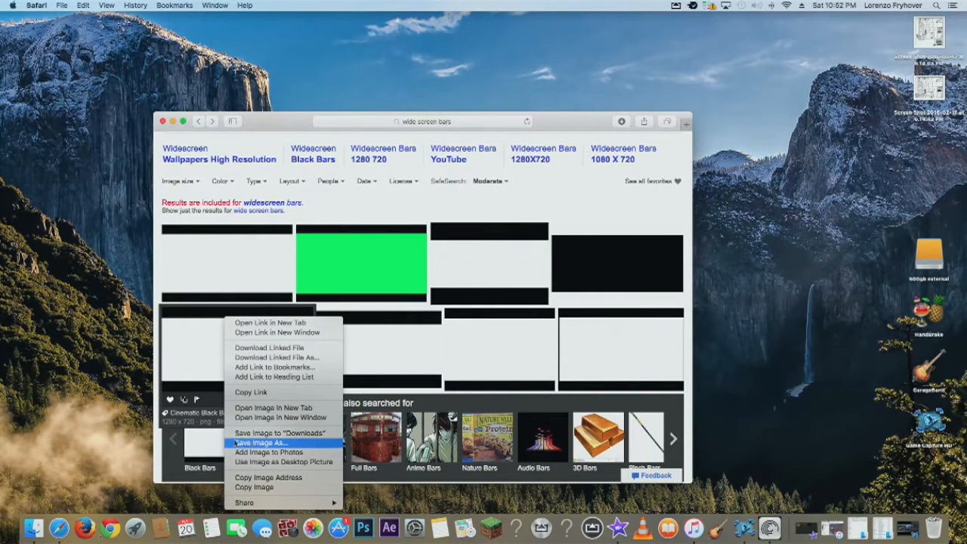
click(205, 341)
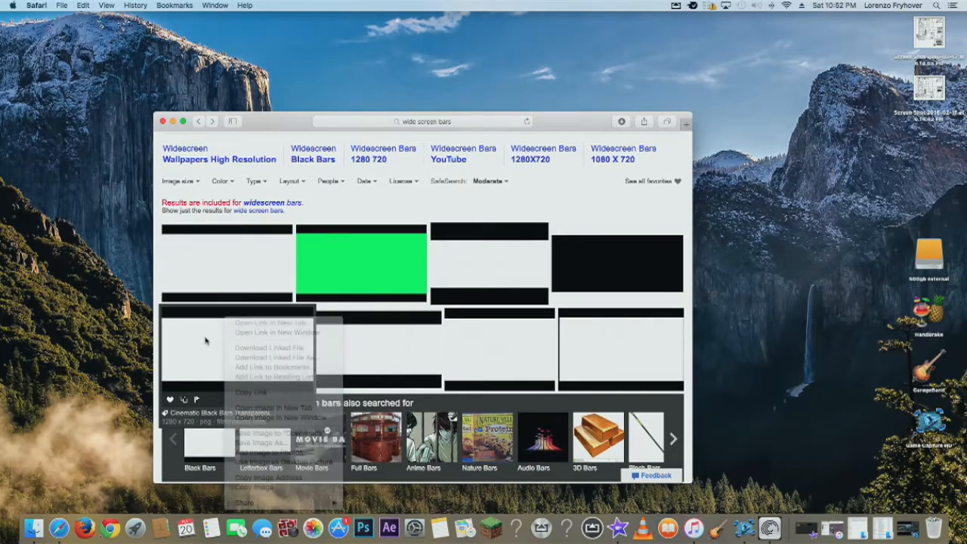
click(172, 121)
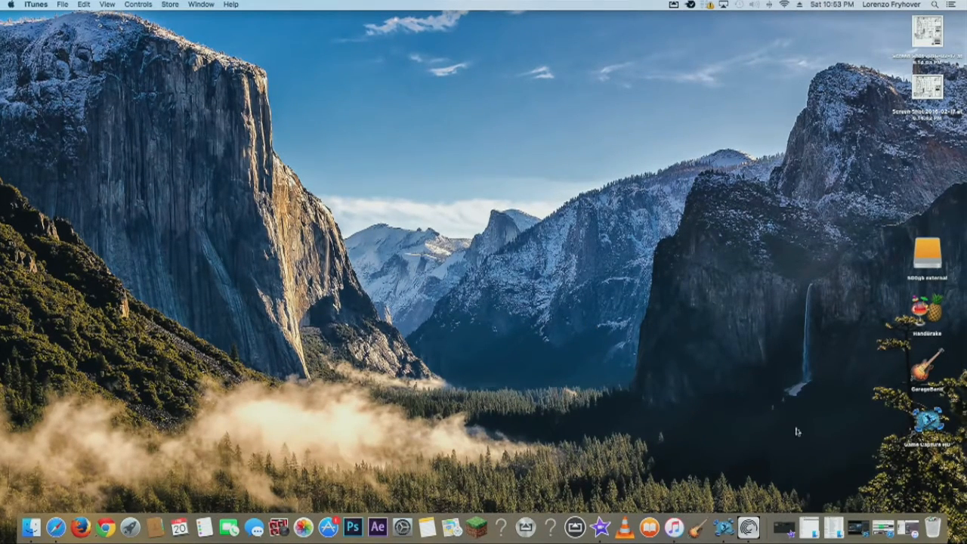
- Check the song Radioactive by Imagine Dragons in iTunes, then minimize the window
click(906, 528)
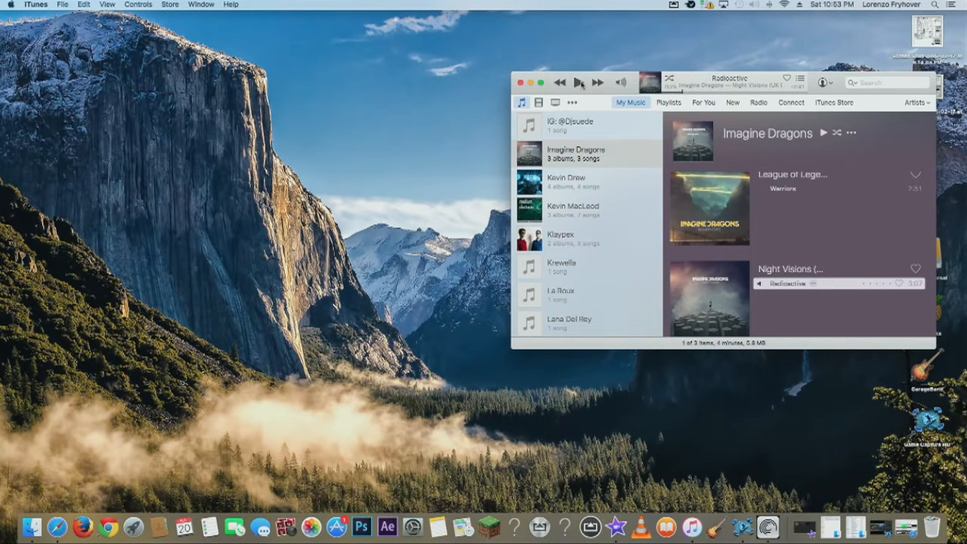
key(super+m)
- Preview the Segment_0001.mp4 gameplay clip in the BuRN Vector Nuketown 5 man Locus folder in Finder
click(830, 529)
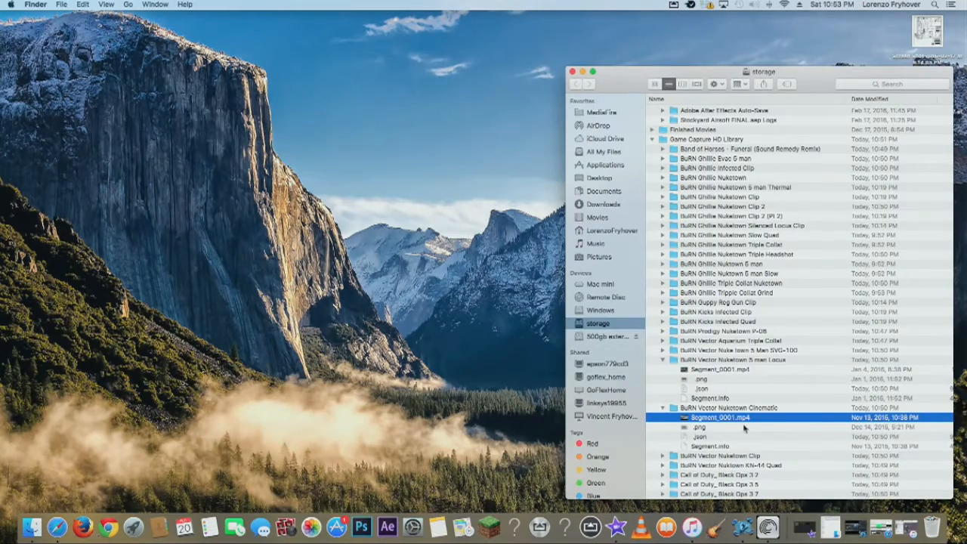
key(Up)
key(Up)
key(Up)
key(Up)
key(Up)
key(space)
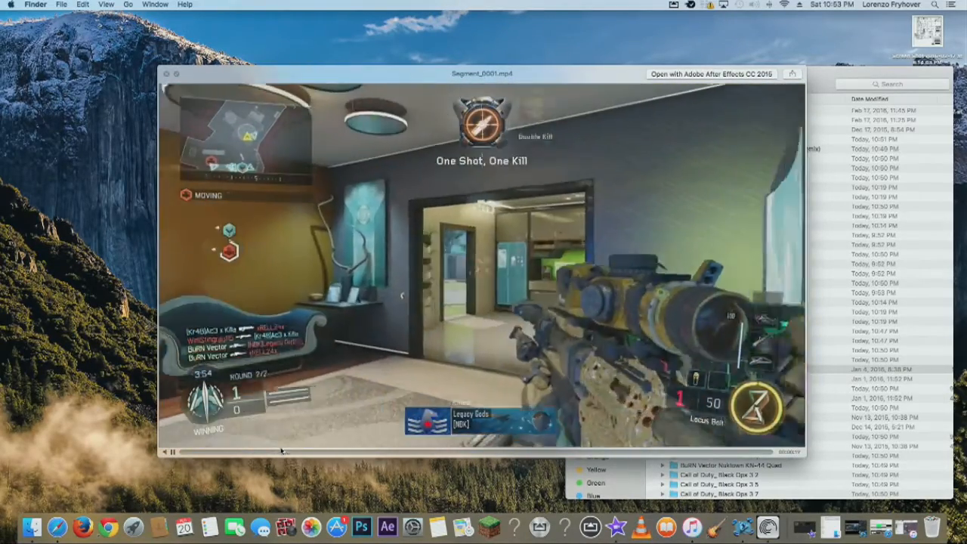
key(space)
- Preview the Segment_0001.mp4 clip in the BuRN Vector Nuketown Cinematic folder
key(Down)
key(Down)
key(Down)
key(Down)
key(Down)
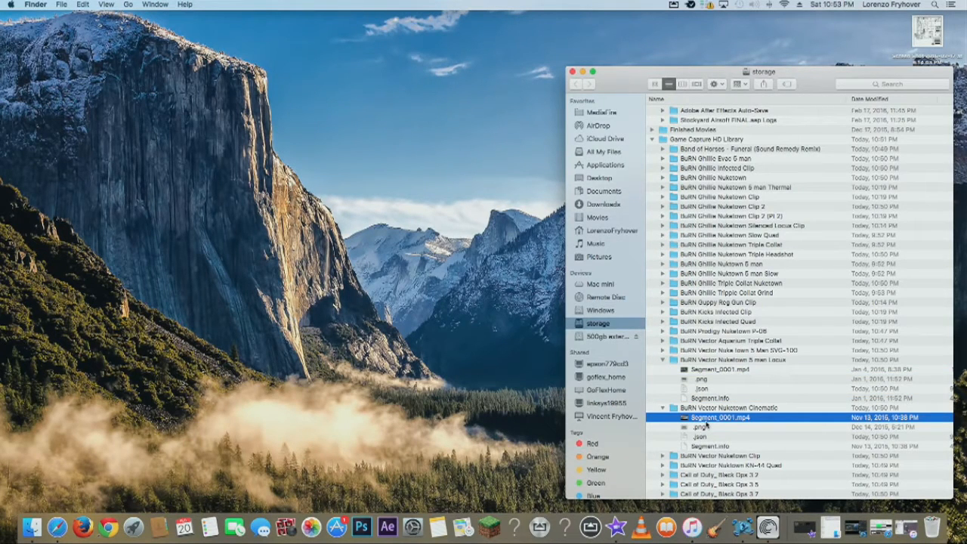
key(space)
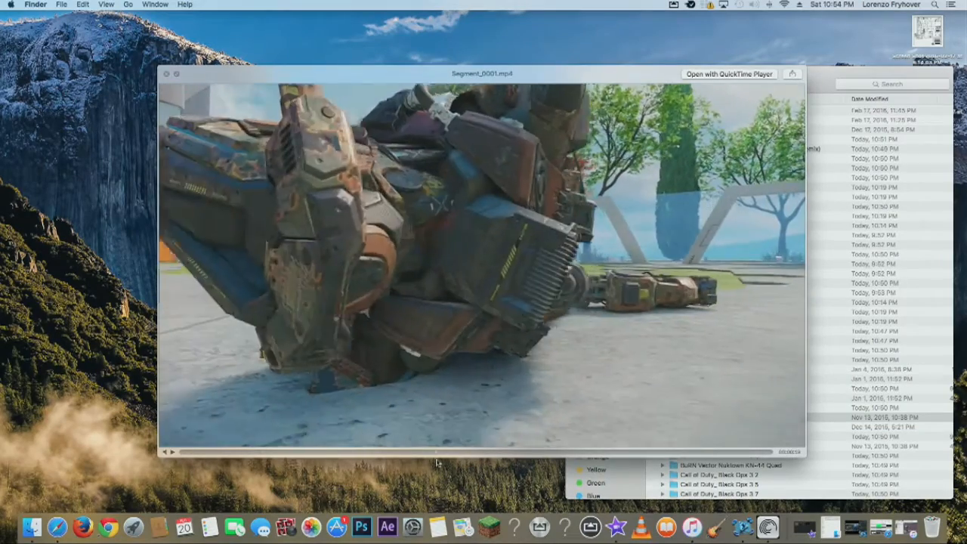
key(space)
scroll(684, 398, down, 5)
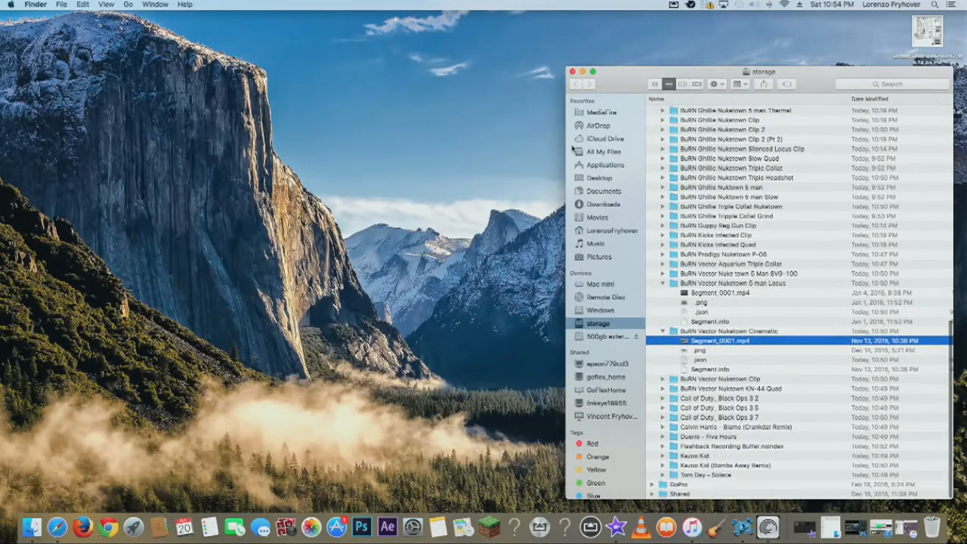
- Minimize the storage Finder window and restore iMovie's project browser
click(582, 71)
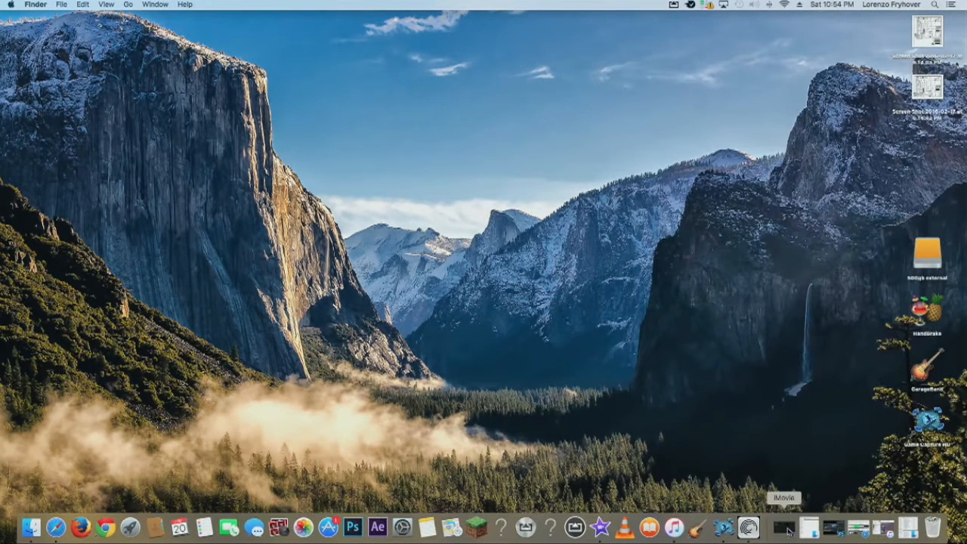
click(785, 529)
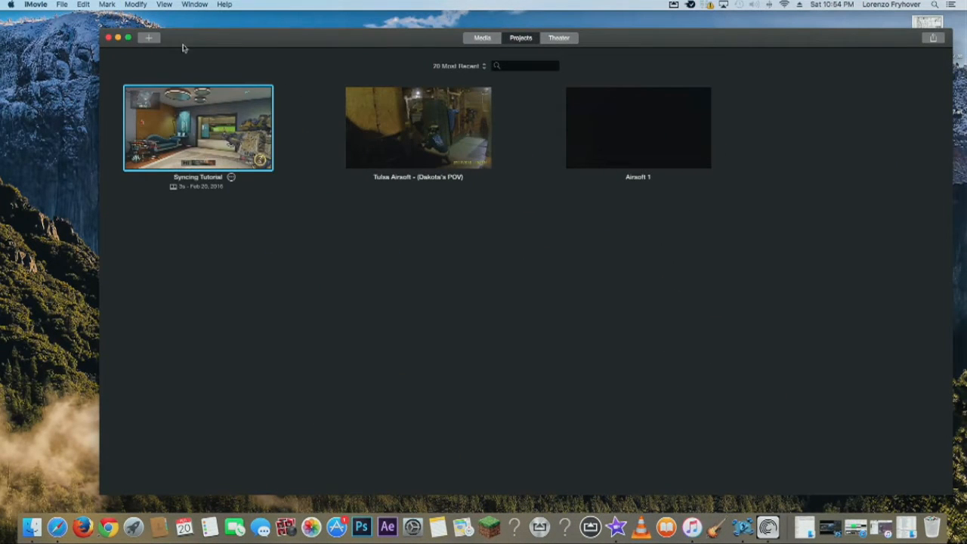
click(149, 39)
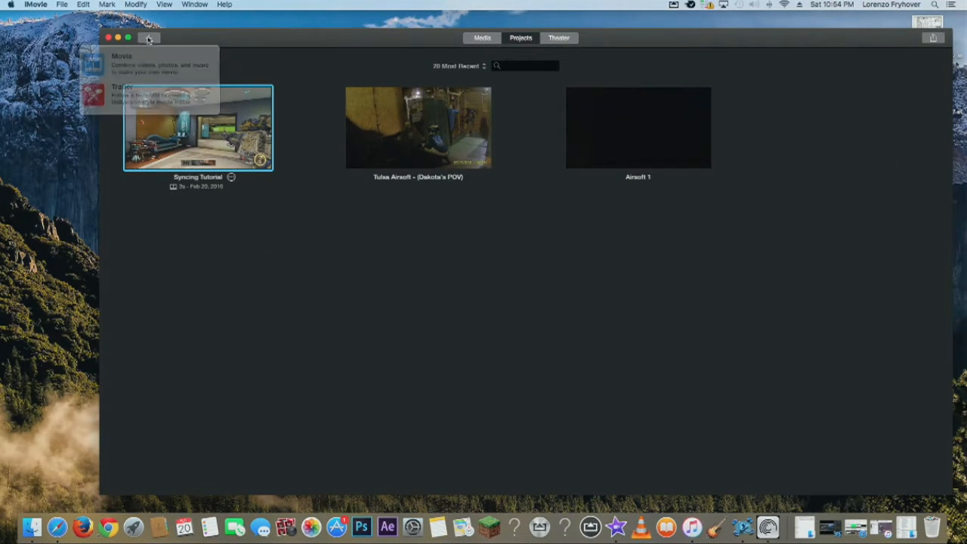
click(323, 65)
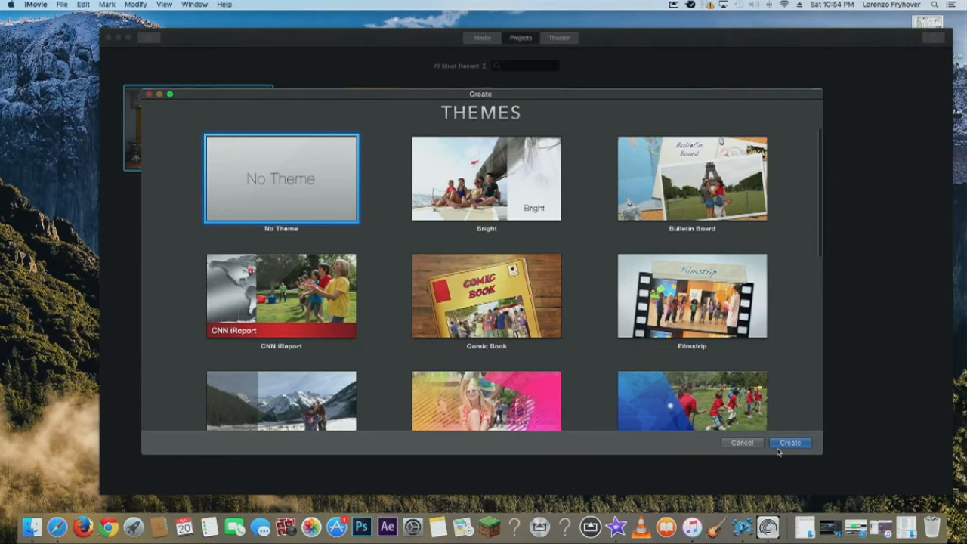
click(785, 444)
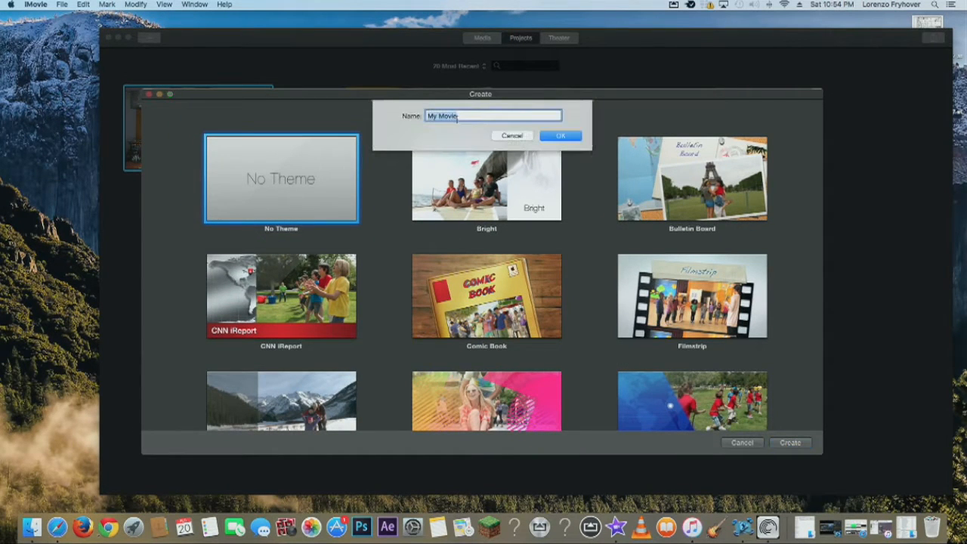
click(510, 136)
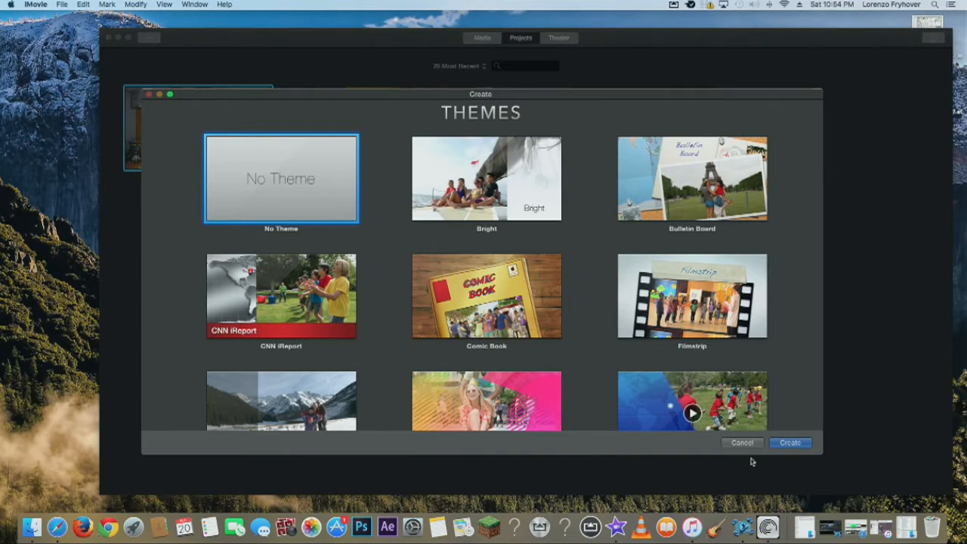
click(741, 444)
- Open the Syncing Tutorial project and try to bring in Segment_0001.mp4 from the BuRN Vector Nuketown 5 man Locus folder in Finder
double_click(183, 110)
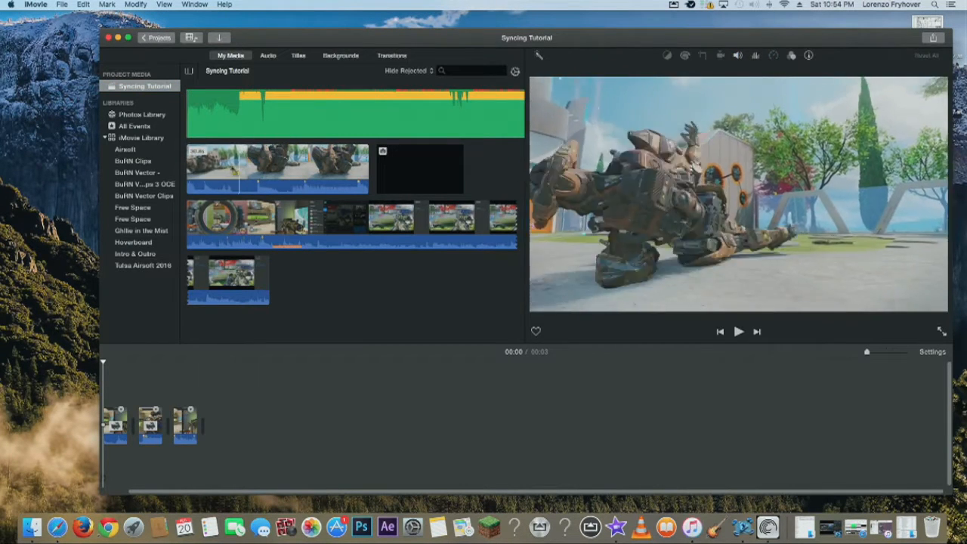
click(32, 527)
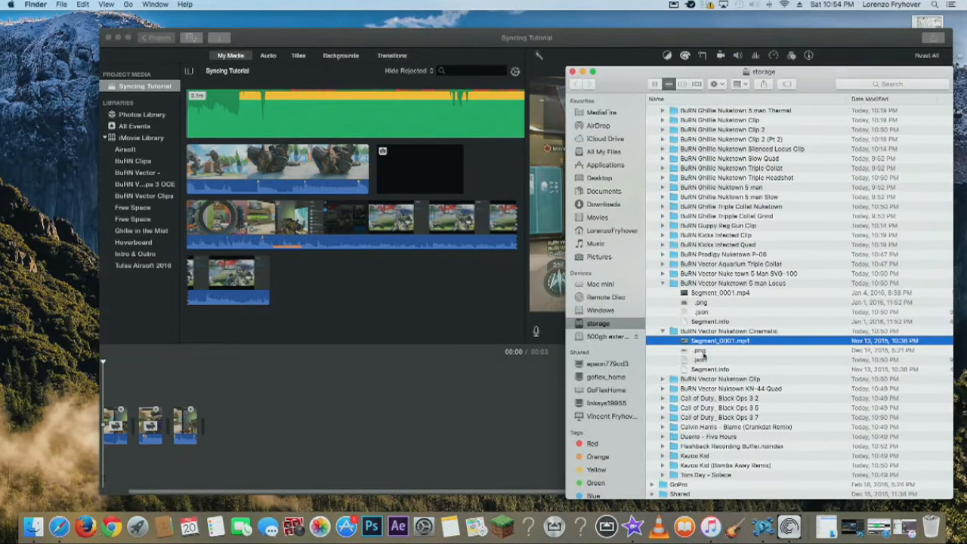
drag(712, 293, 361, 207)
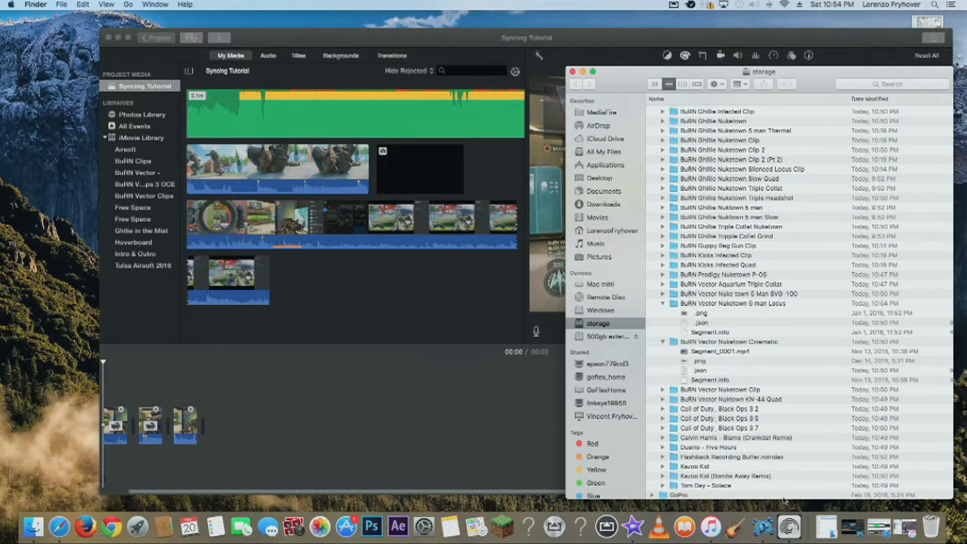
- Find COD Montage Black Bars.png in the minimized Finder search window, then return to the Syncing Tutorial project in iMovie
click(826, 527)
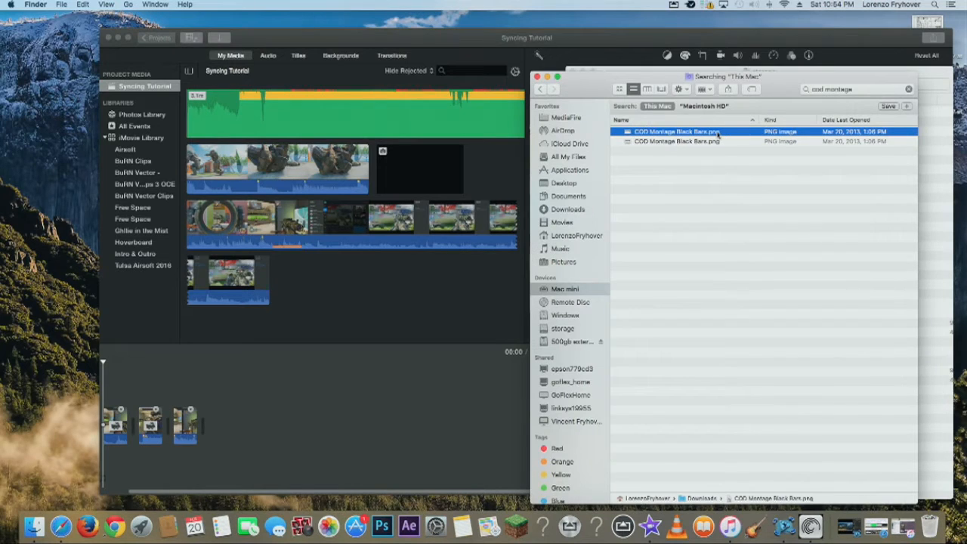
drag(710, 133, 810, 500)
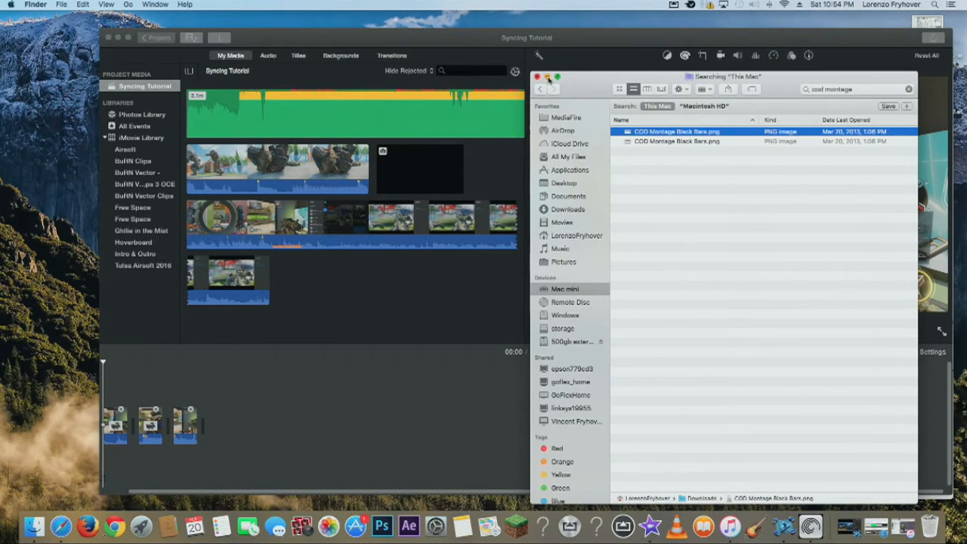
click(547, 77)
click(402, 291)
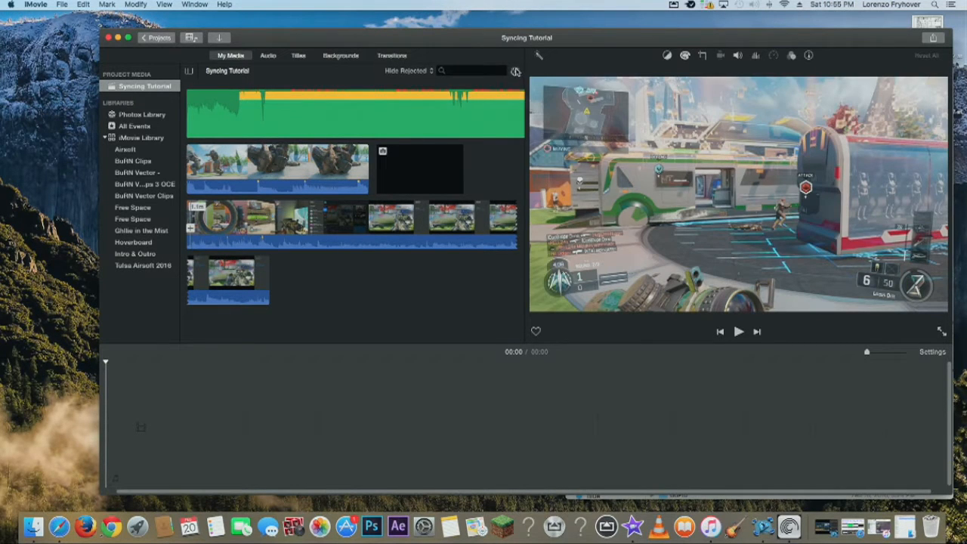
- Adjust the clip size of the project media and set the filmstrip zoom to 5s
click(515, 71)
drag(551, 120, 522, 96)
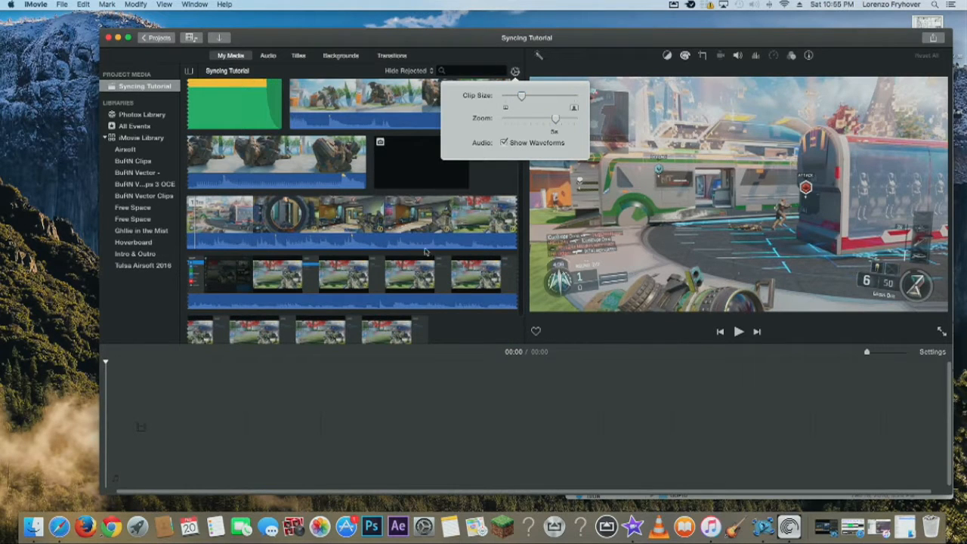
click(456, 330)
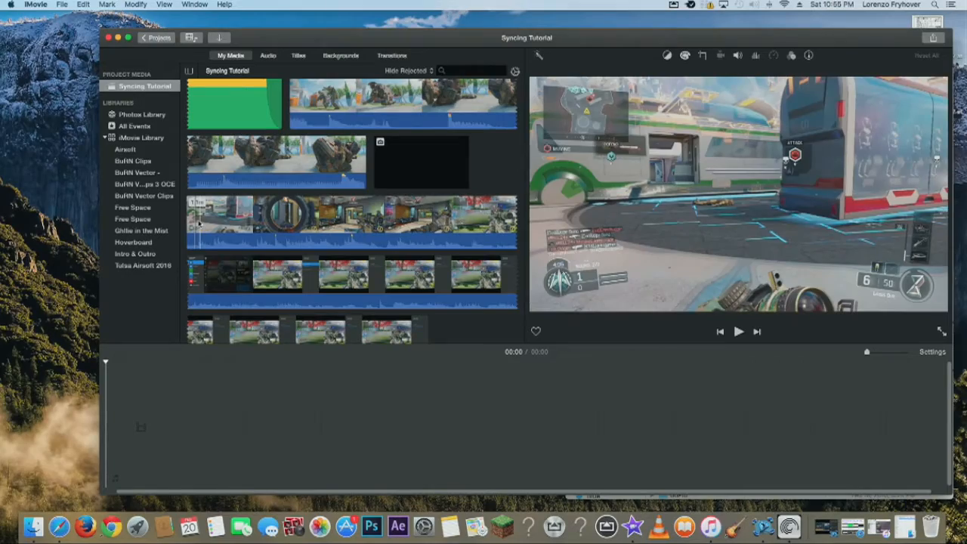
- Add about 18 s of the gameplay clip to the empty timeline and place about 32 s of Radioactive beneath its start
drag(198, 223, 438, 226)
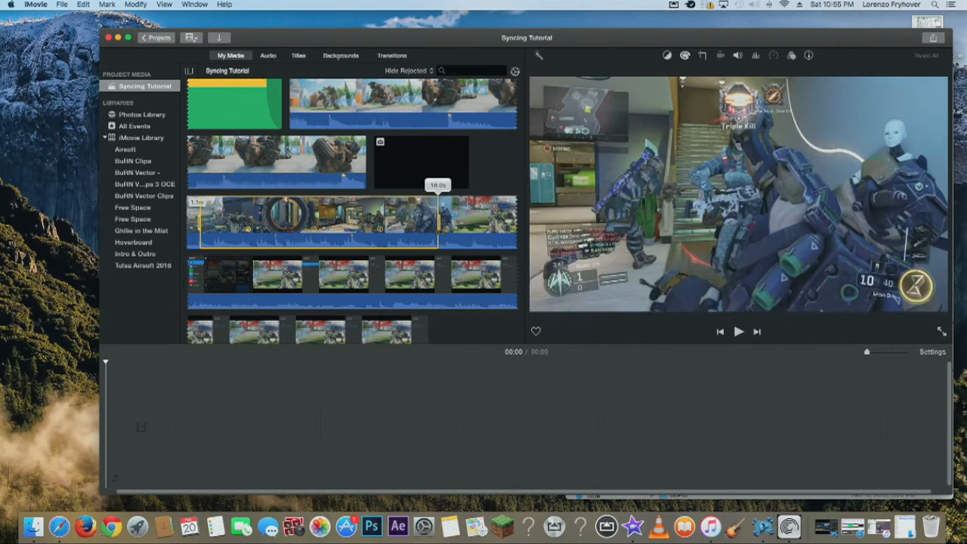
drag(287, 223, 255, 412)
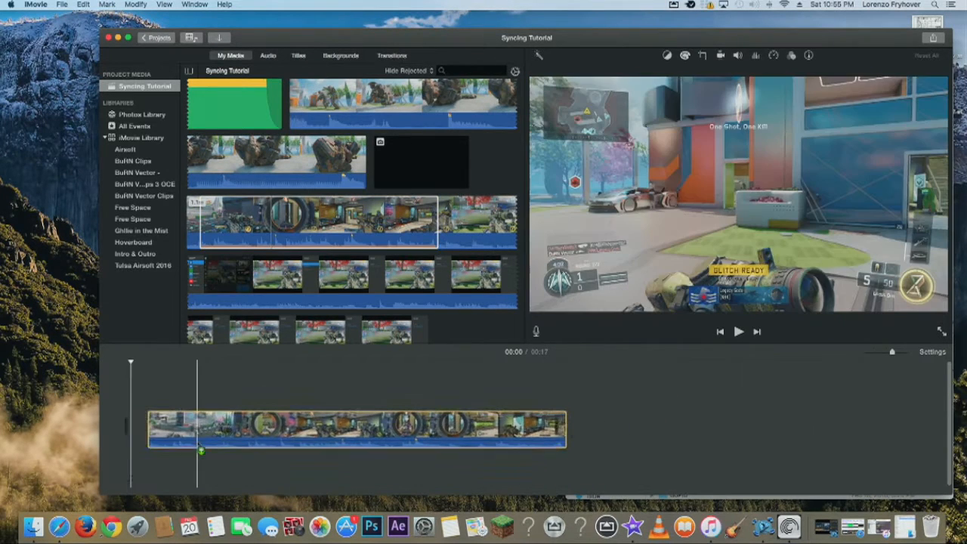
scroll(242, 105, up, 3)
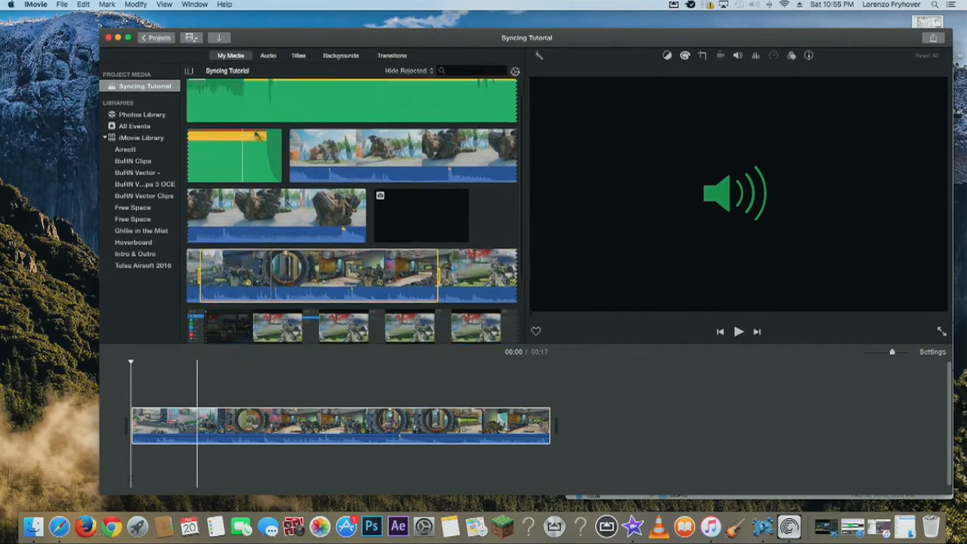
drag(234, 118, 128, 462)
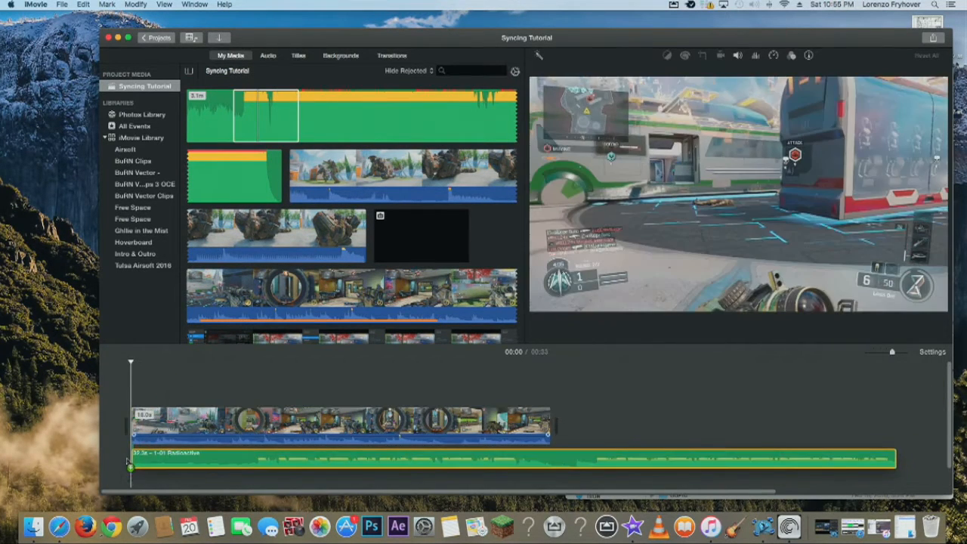
- Play the opening of the timeline and trim the start of the Radioactive audio to a length of about 28.4 s
key(space)
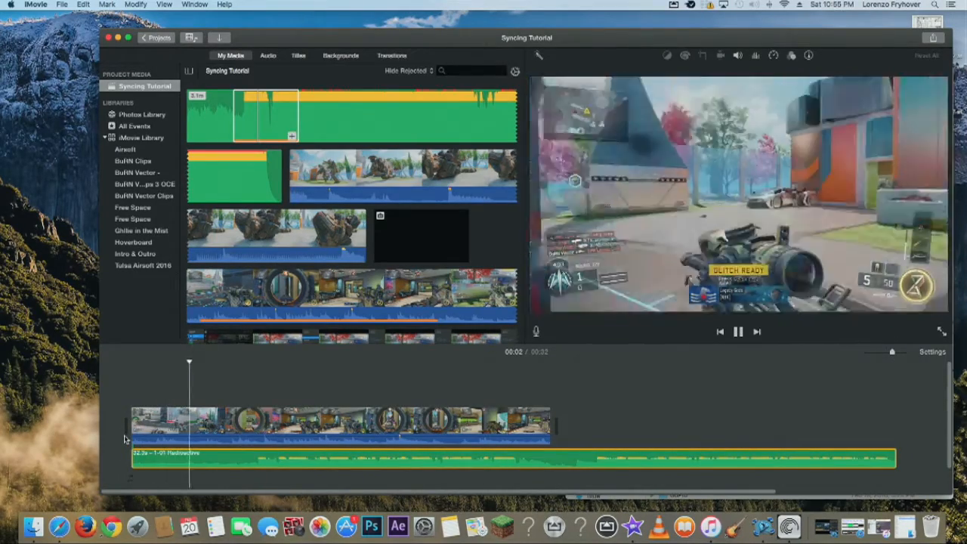
drag(133, 456, 190, 453)
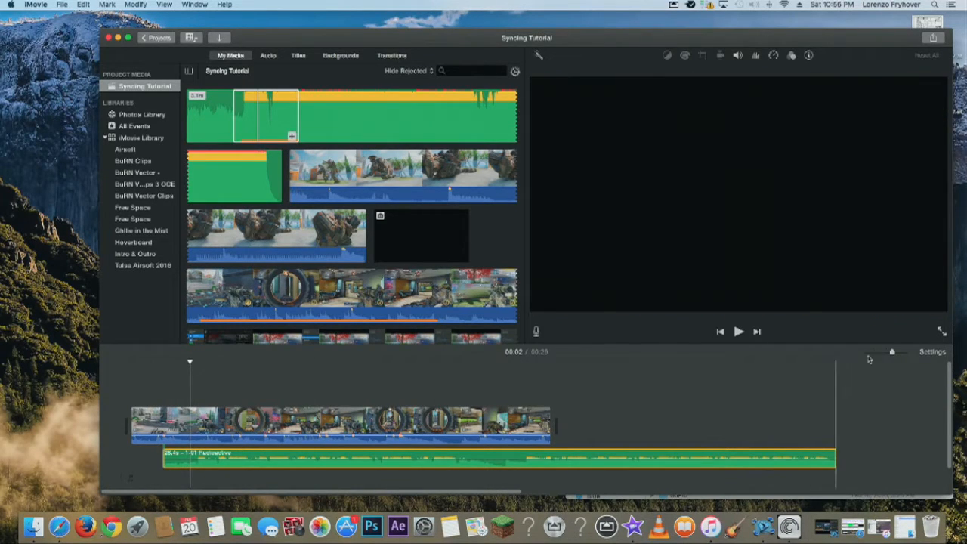
- Play the section around the first kill and move the Radioactive audio earlier, nearly to the start of the gameplay clip
drag(894, 353, 917, 364)
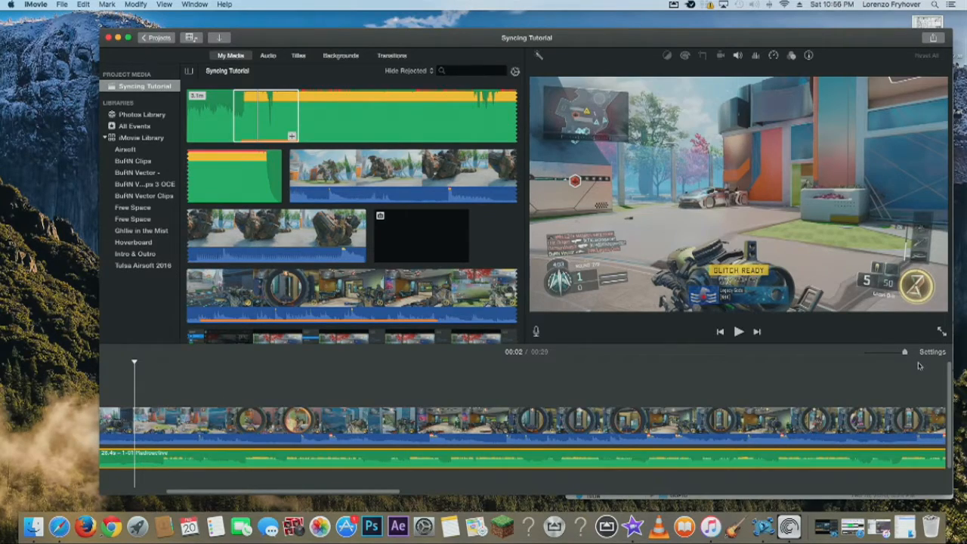
scroll(579, 393, left, 5)
scroll(194, 408, left, 3)
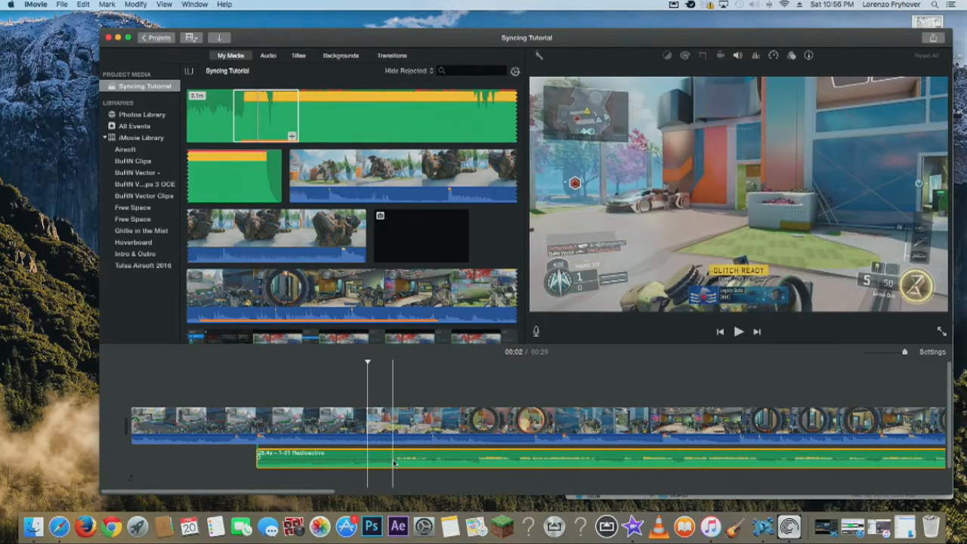
key(space)
key(space)
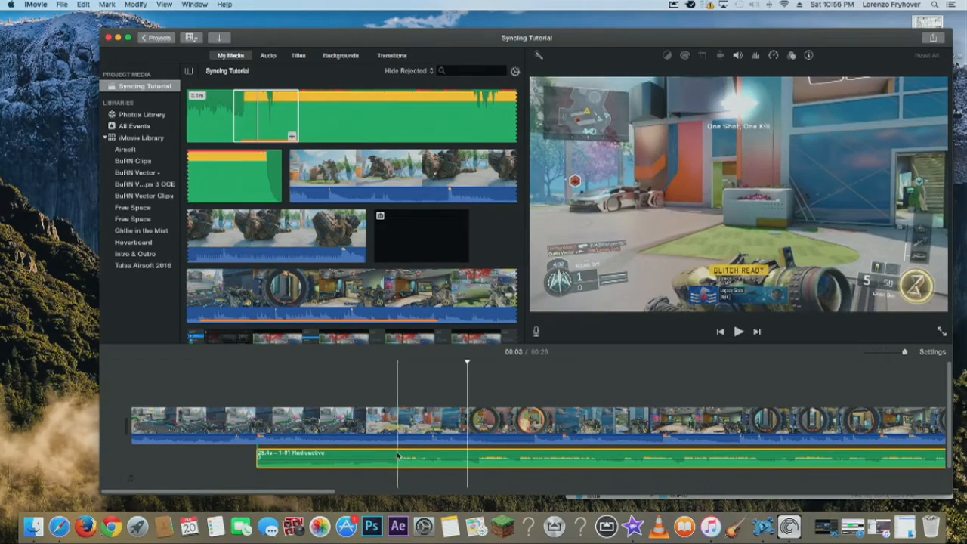
drag(397, 455, 141, 451)
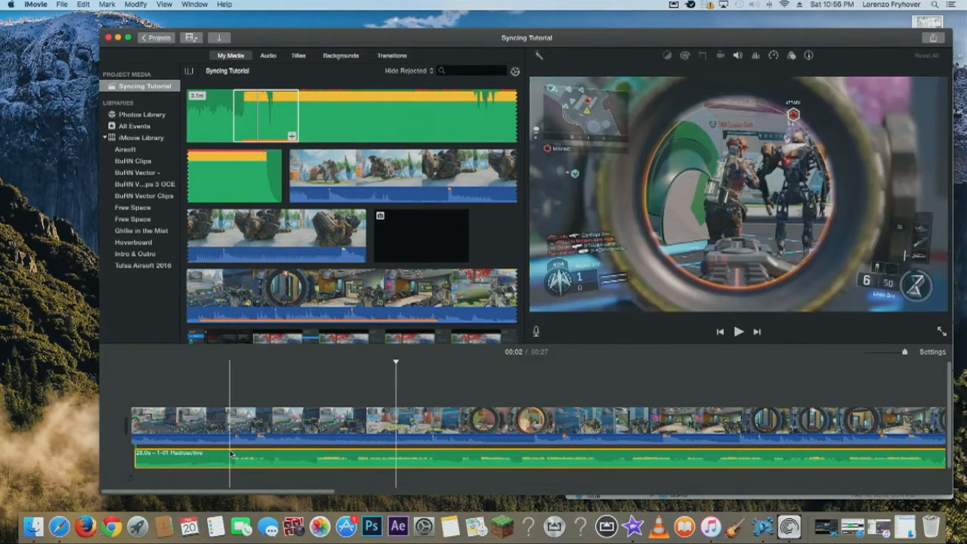
- Play the opening of the timeline and split the gameplay clip twice just before the first kill, isolating a short segment
key(space)
key(space)
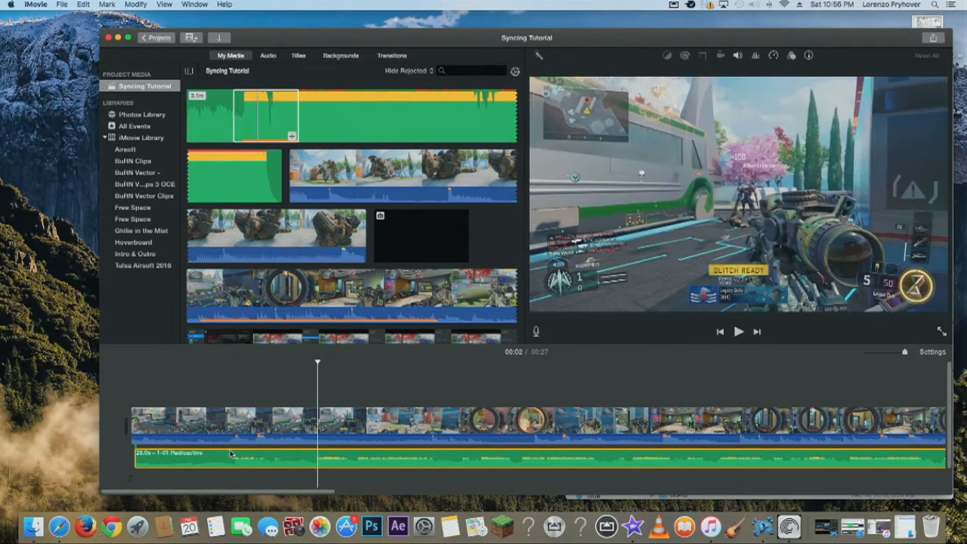
key(space)
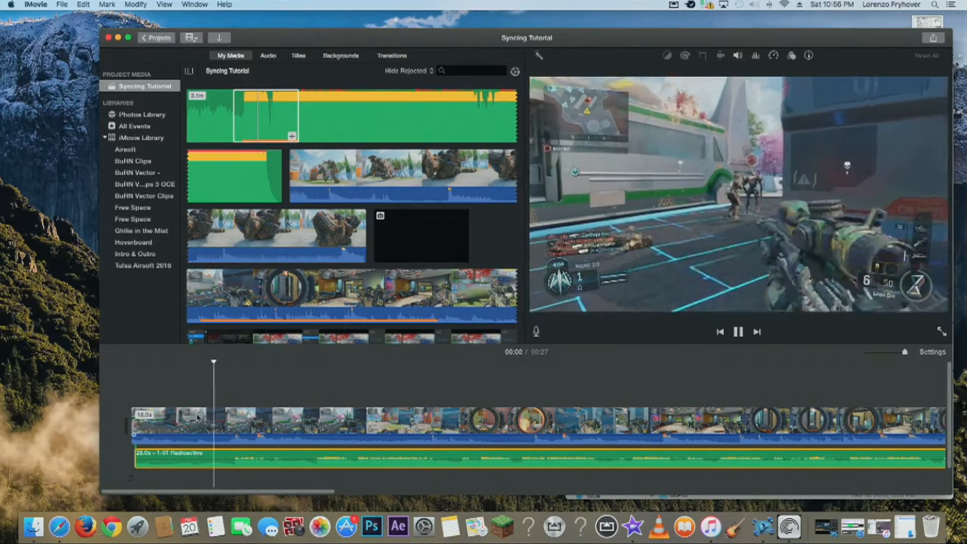
key(space)
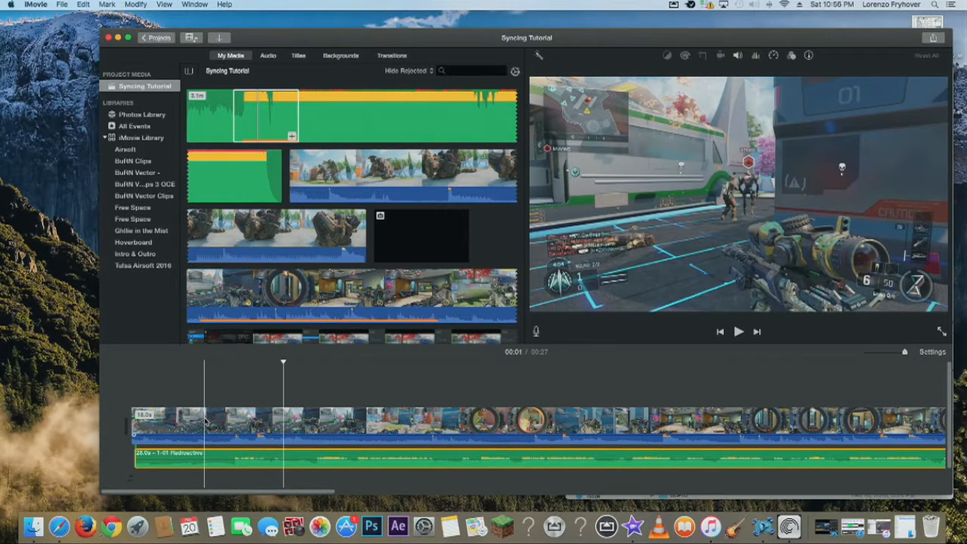
right_click(204, 420)
click(209, 417)
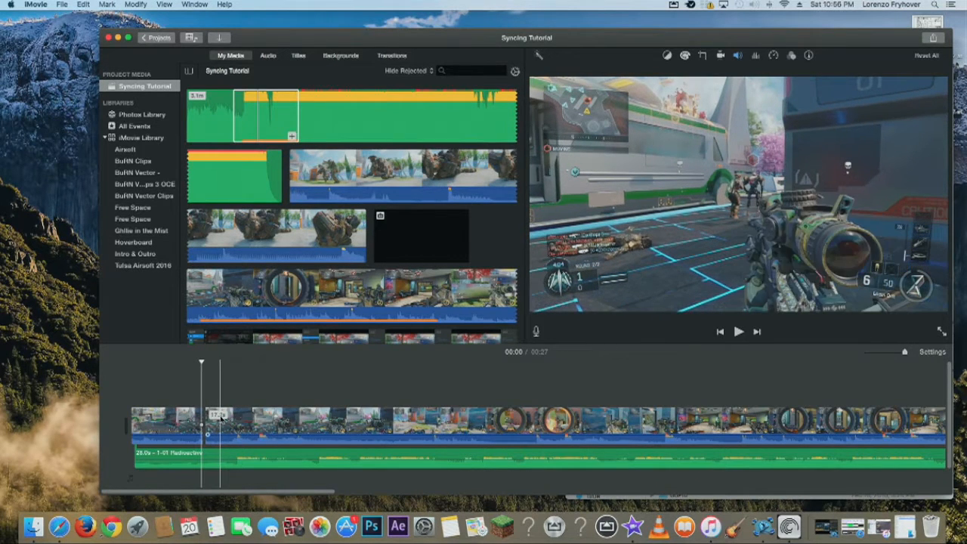
right_click(219, 416)
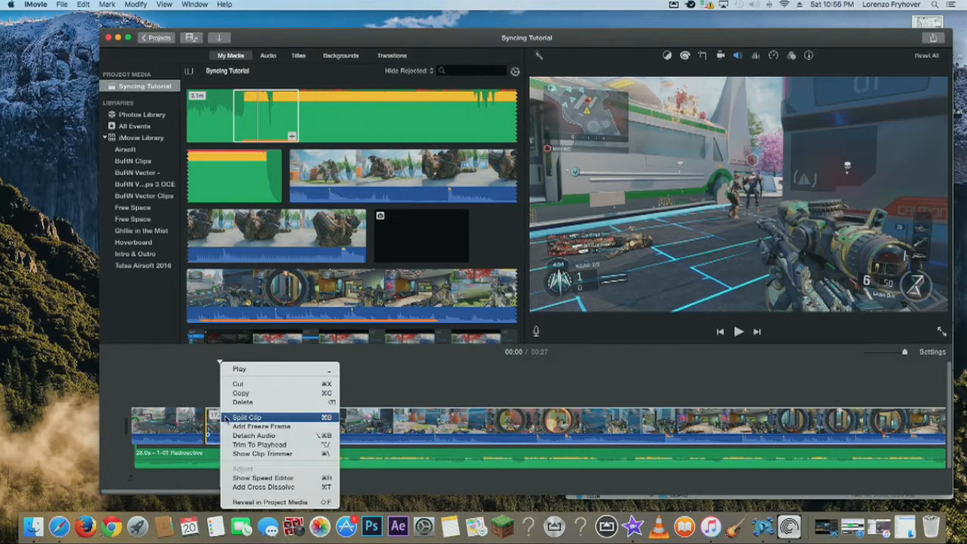
click(228, 418)
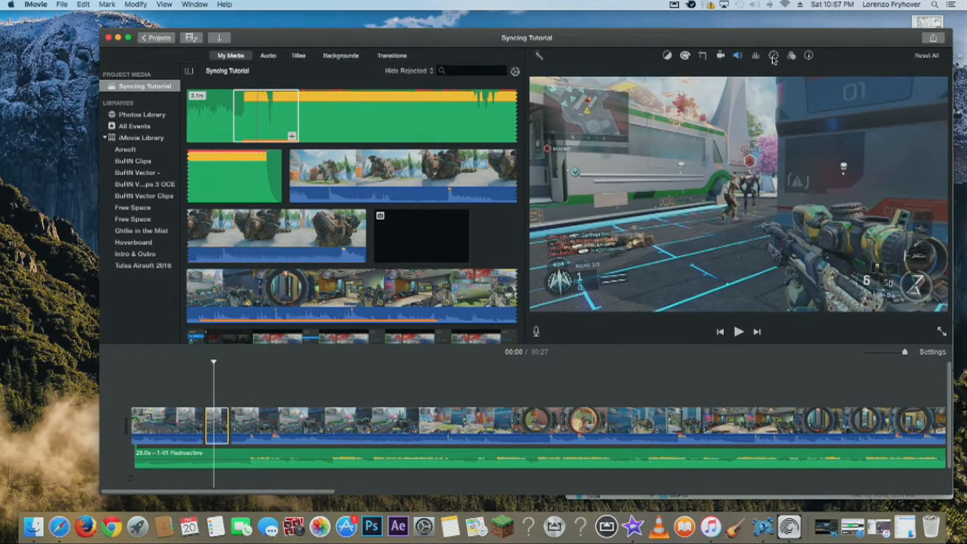
- Set the short isolated gameplay segment to a custom speed of 50%
click(773, 56)
click(603, 75)
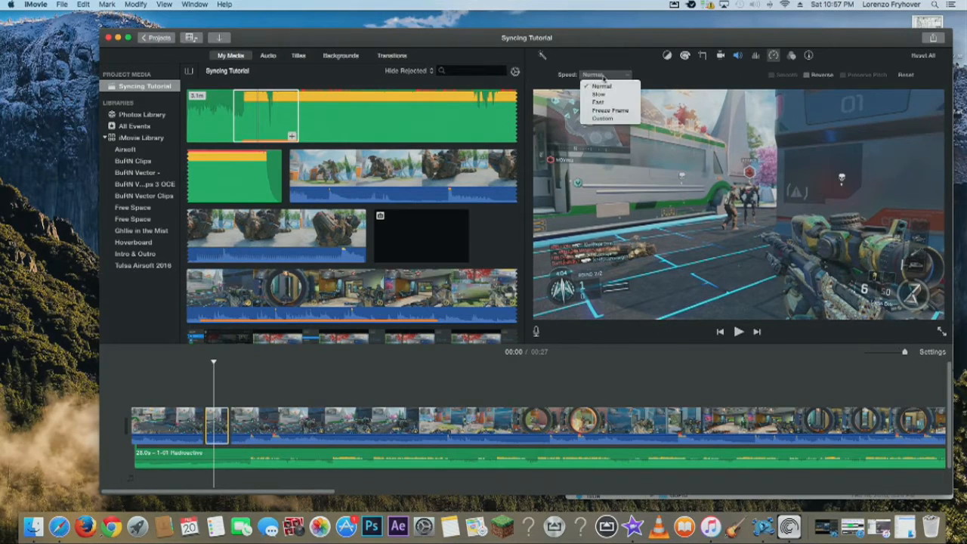
click(603, 118)
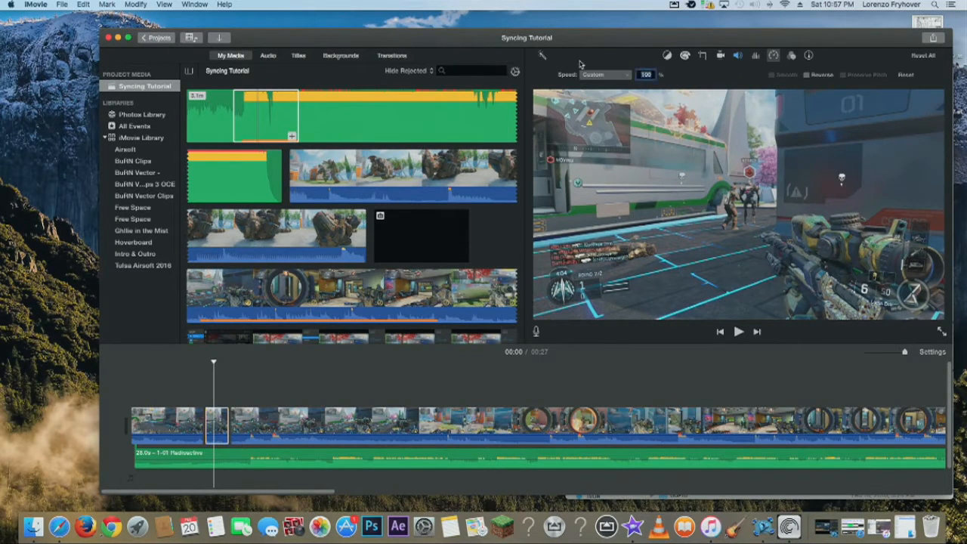
text(50)
key(Return)
- Play through the slowed segment and split the gameplay that follows it just after the first kill
click(210, 393)
key(space)
key(space)
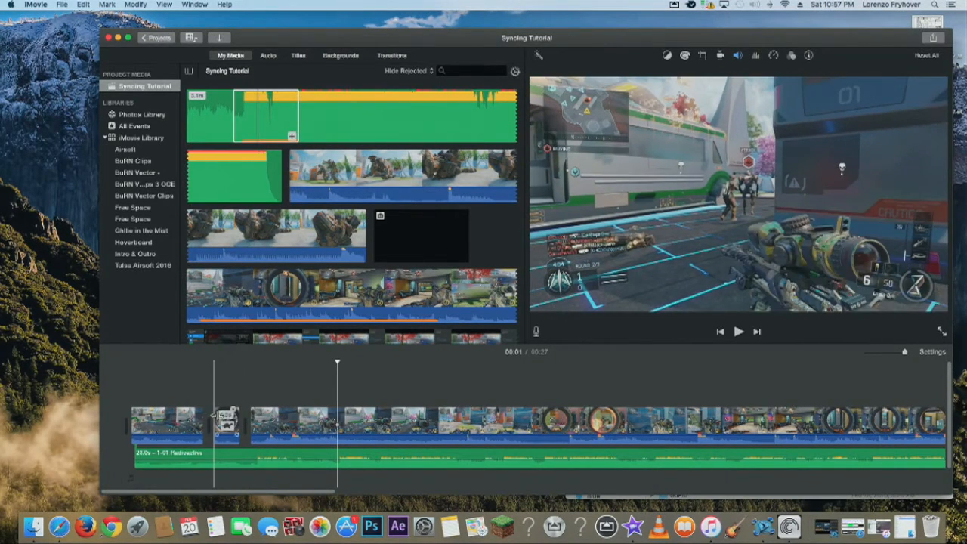
key(space)
key(space)
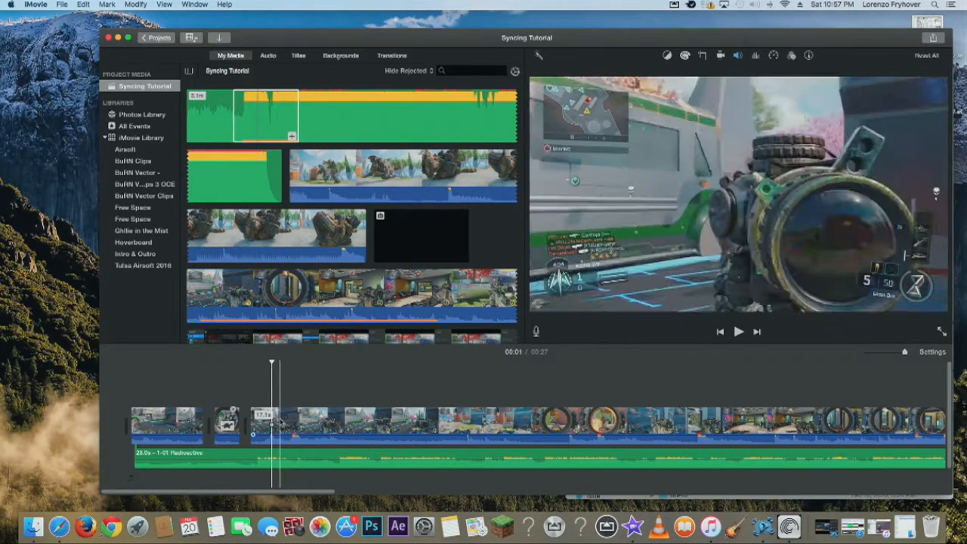
click(281, 423)
click(273, 392)
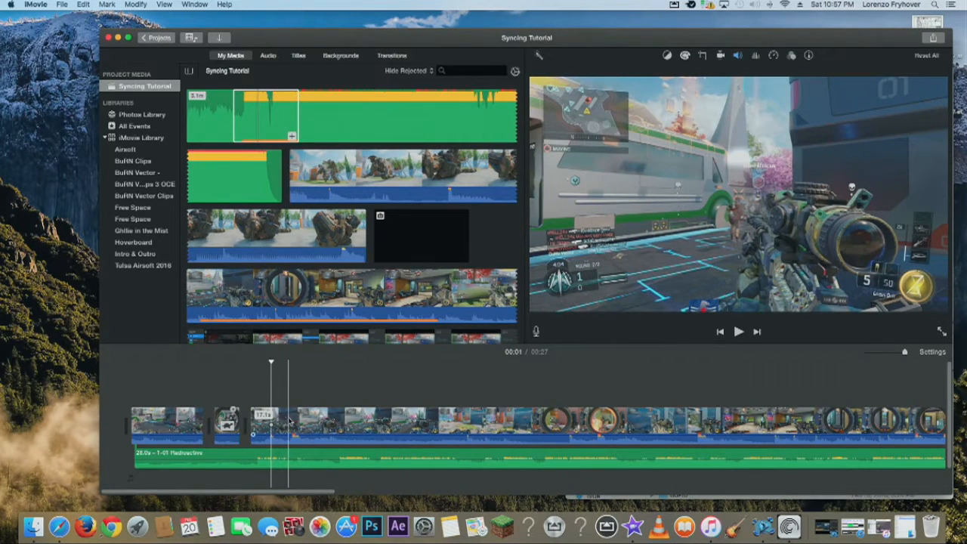
right_click(290, 422)
click(292, 421)
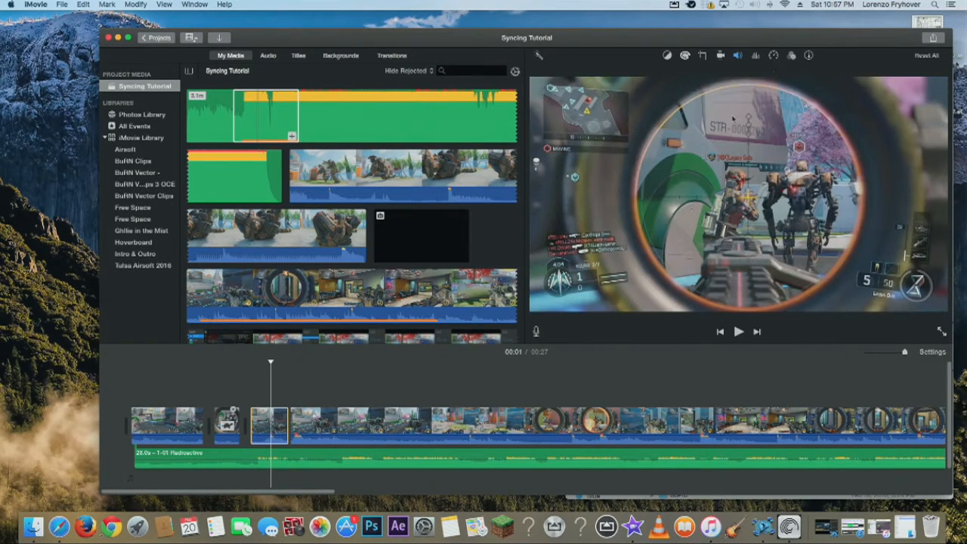
- Set the new short segment after the slowed one to a custom speed of 200%
click(276, 400)
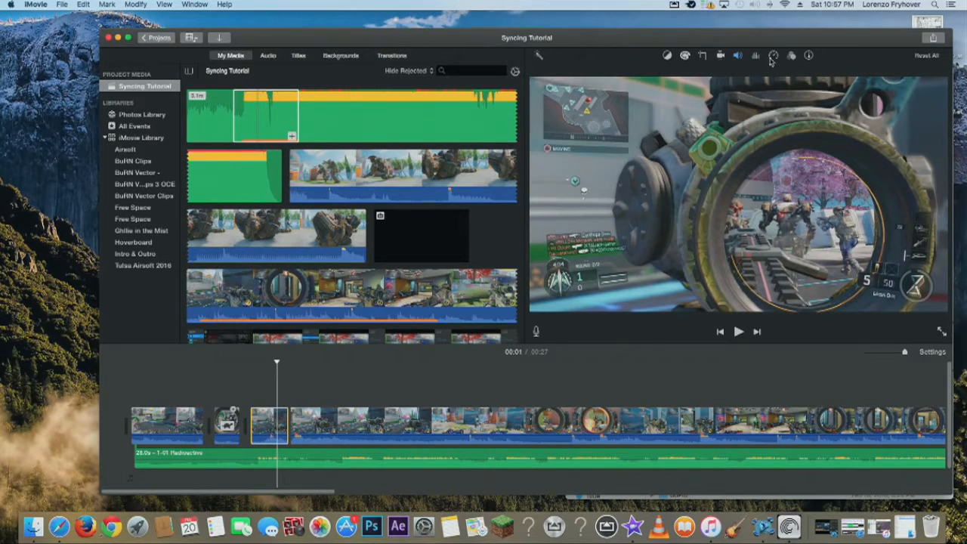
click(772, 57)
click(592, 74)
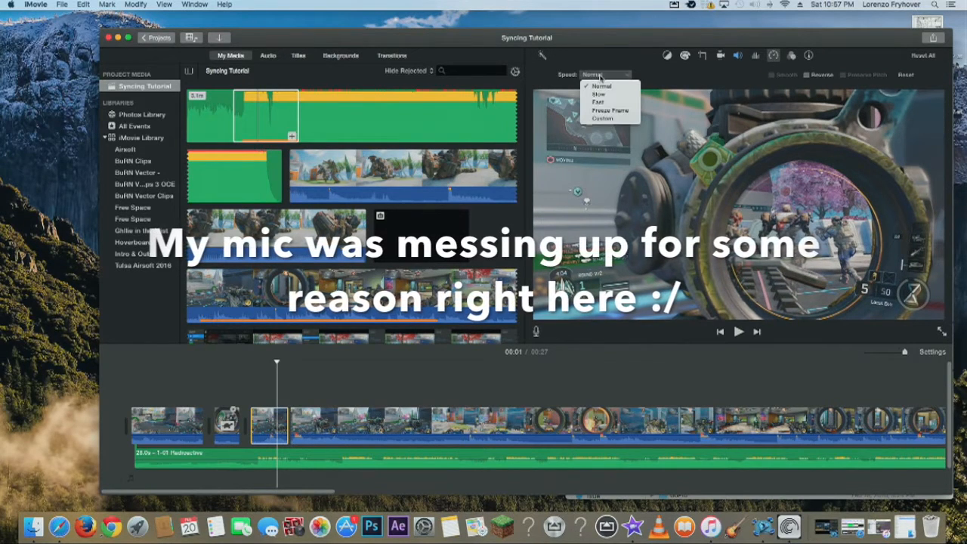
click(602, 119)
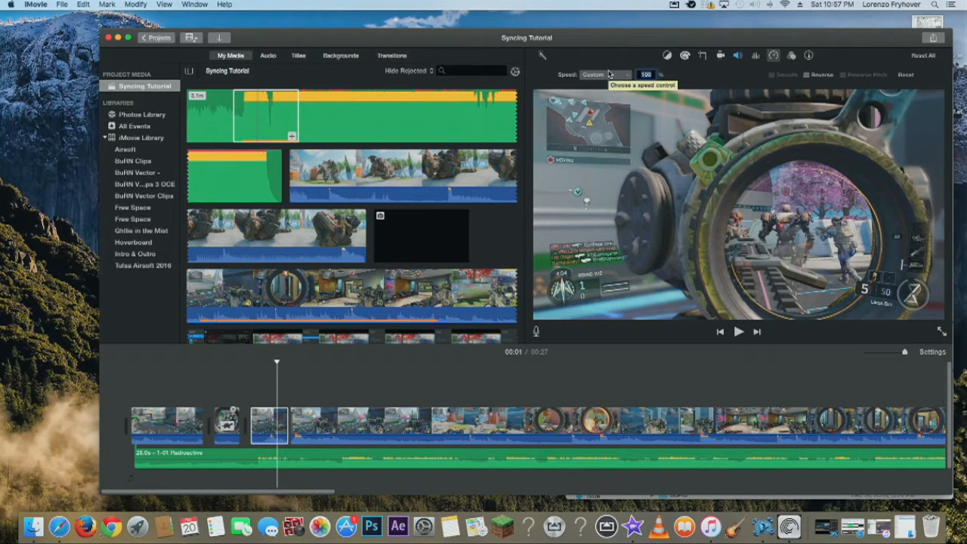
text(20)
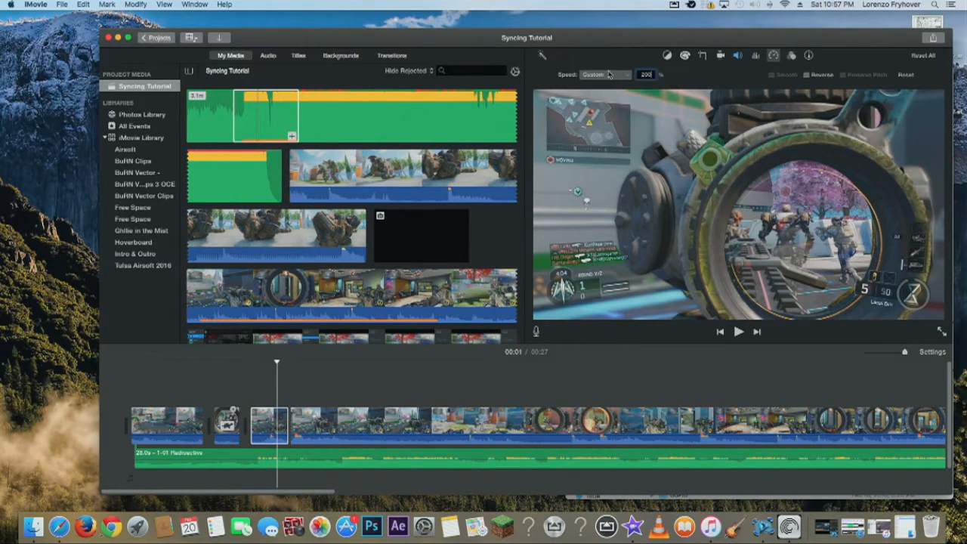
key(Return)
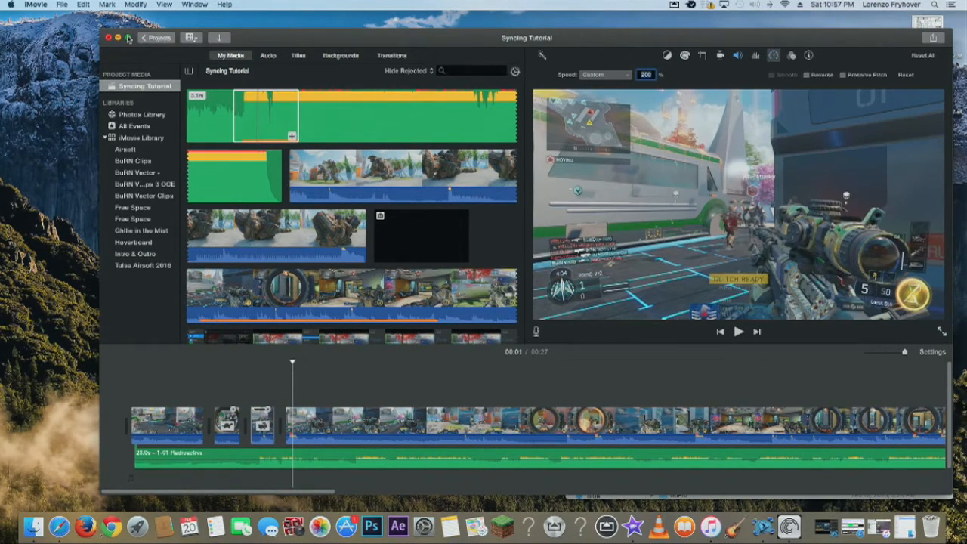
- Enlarge the project window to full screen and play the opening with the two speed changes
click(129, 38)
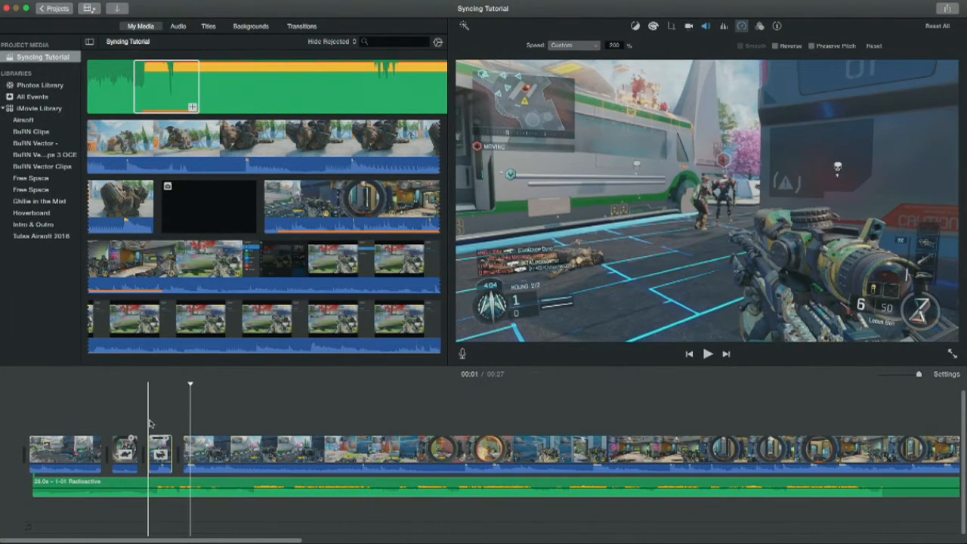
click(149, 423)
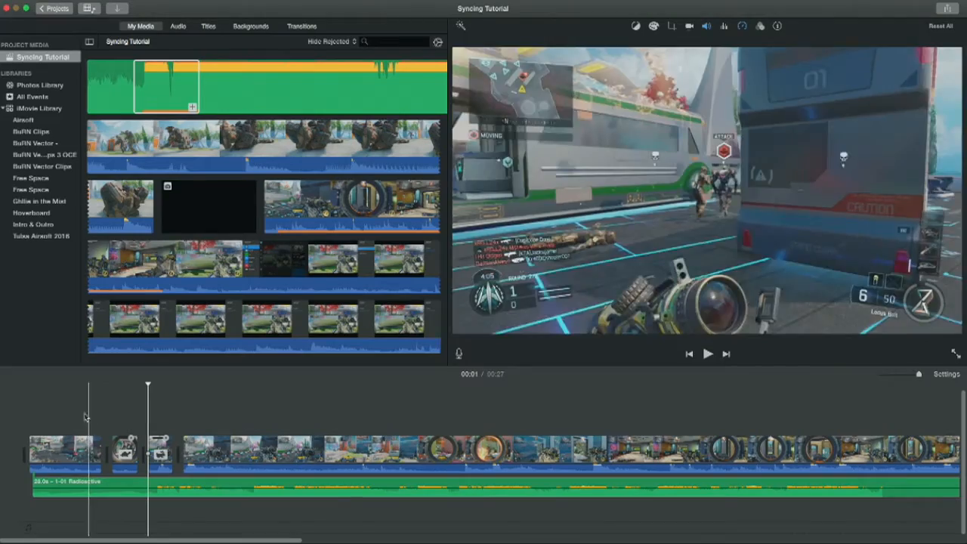
key(space)
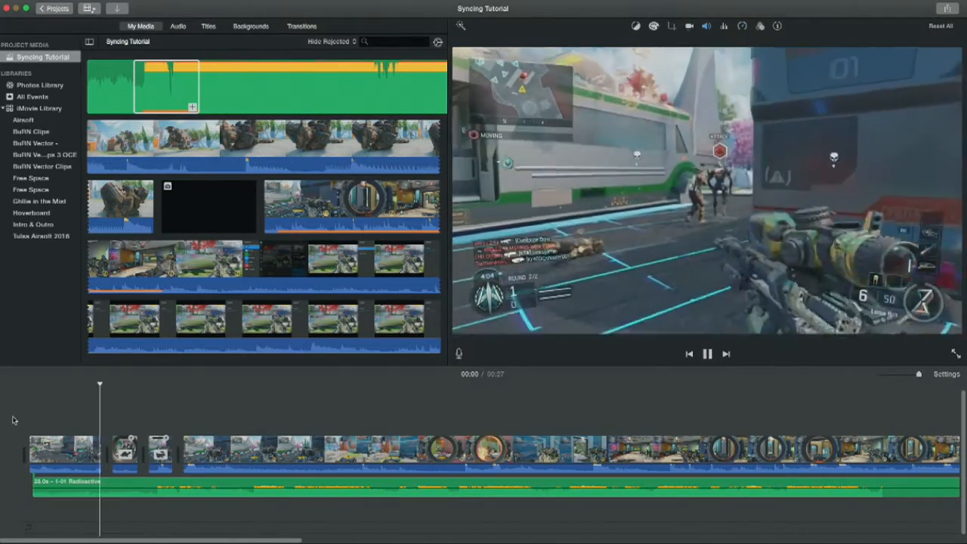
key(space)
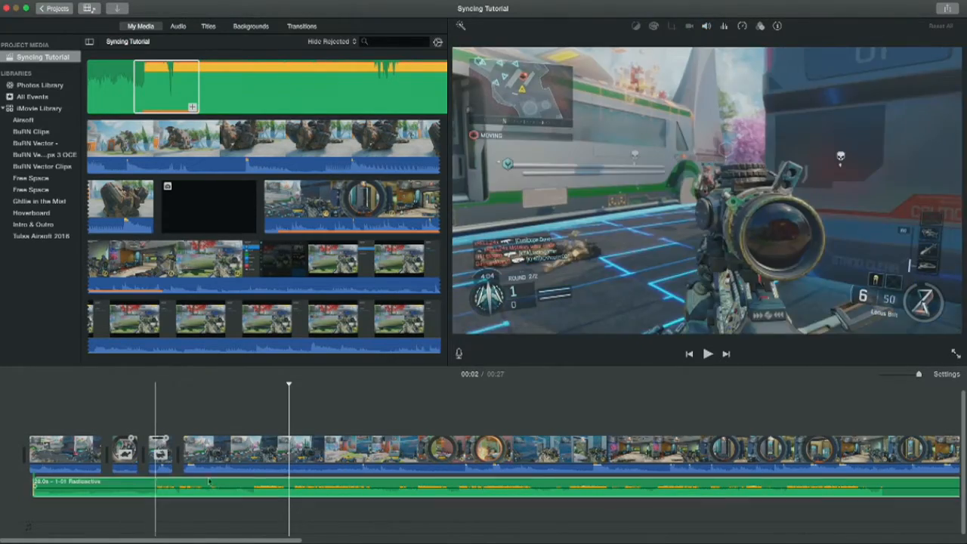
- Move the Radioactive audio so it begins slightly after the gameplay's start, playing the first kill to test each position
drag(77, 487, 132, 487)
key(space)
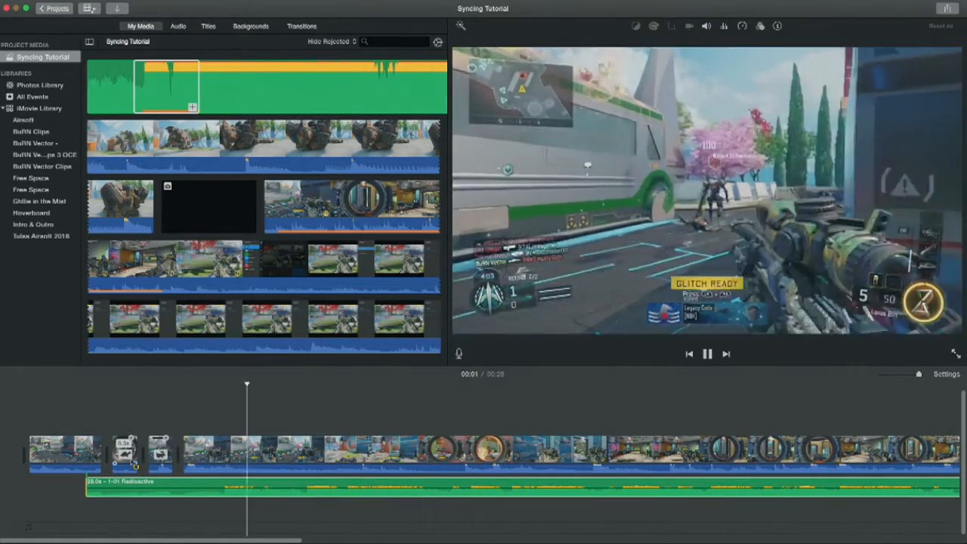
key(space)
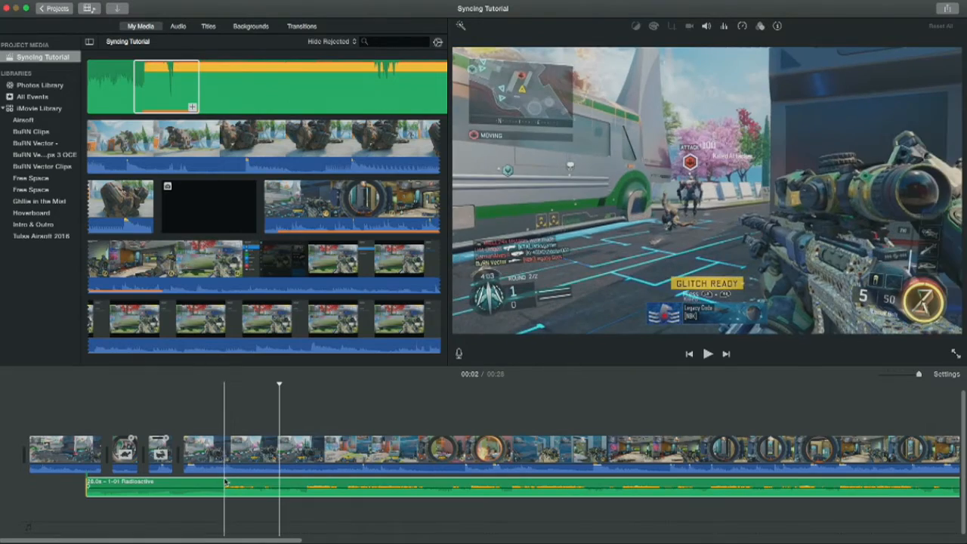
drag(225, 482, 146, 469)
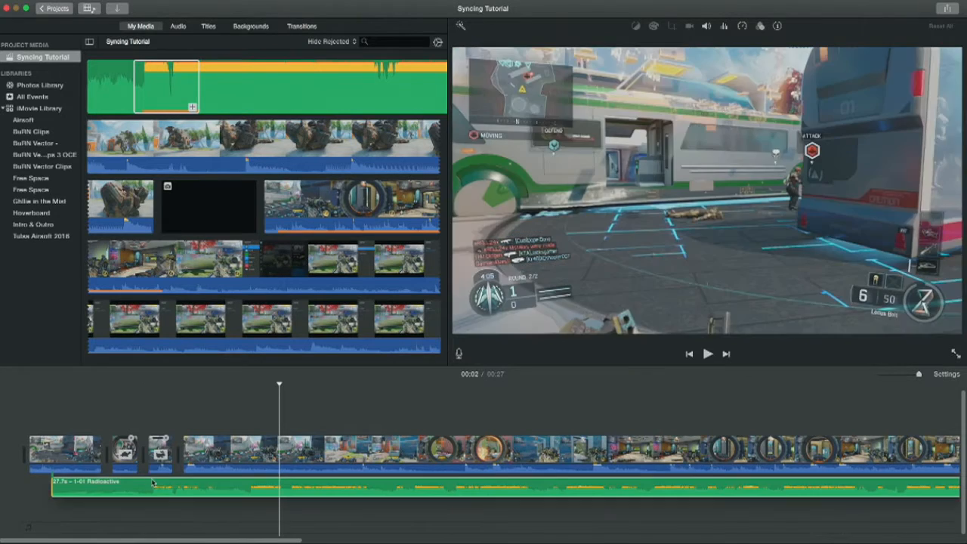
click(154, 478)
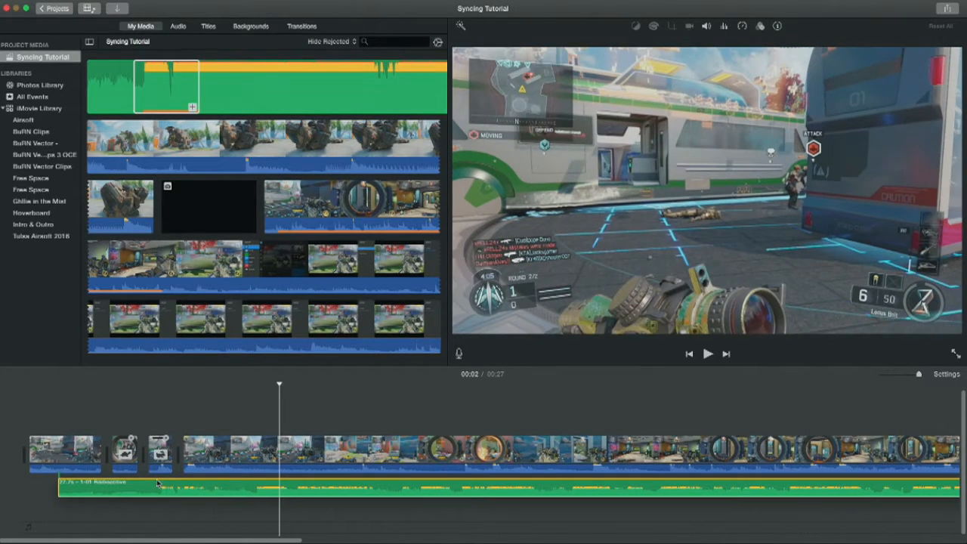
key(space)
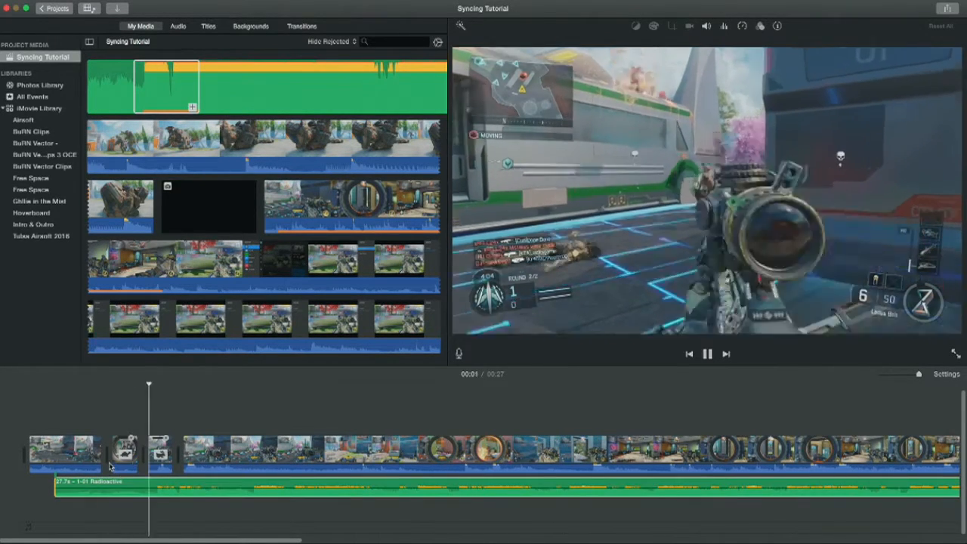
key(space)
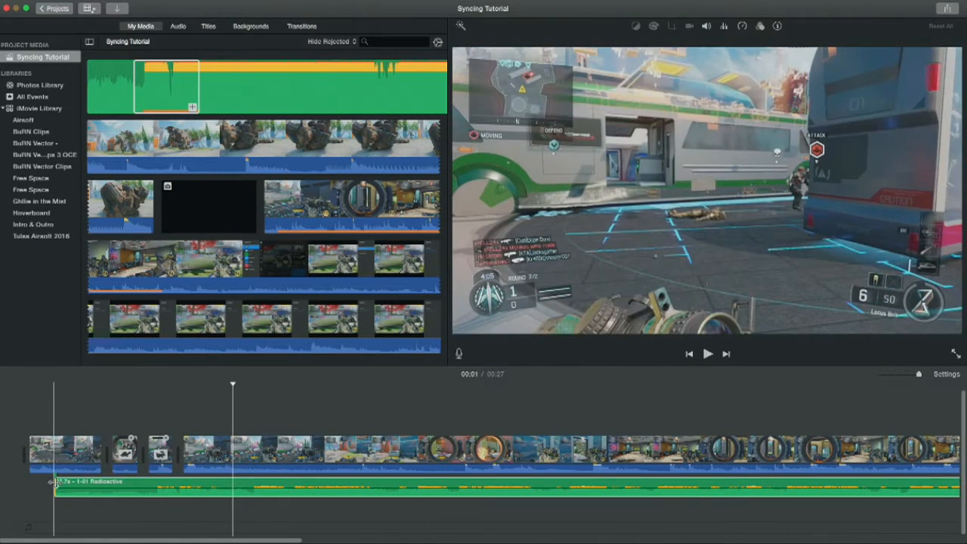
- Extend the start of the Radioactive audio back to the beginning of the gameplay, for a length of 28.0 s
drag(55, 483, 18, 481)
click(31, 488)
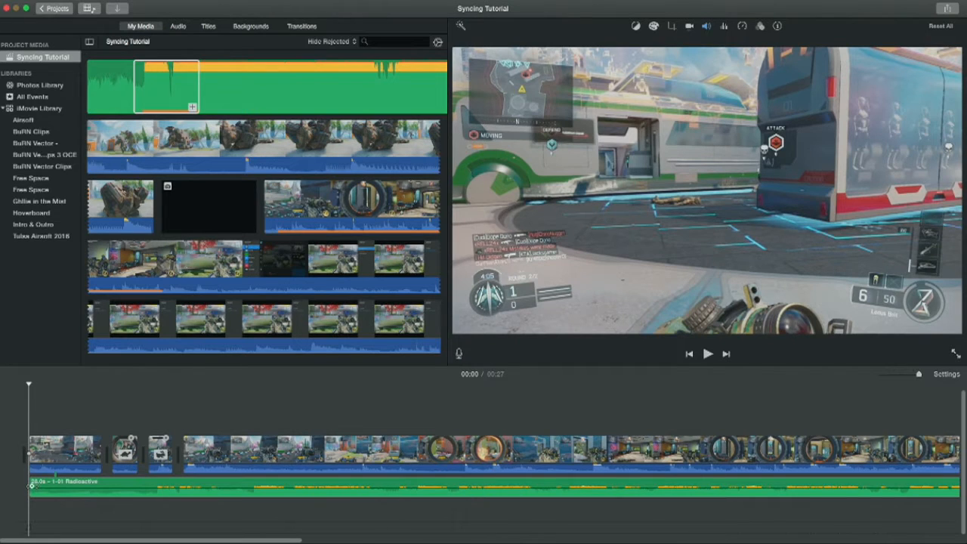
drag(65, 485, 30, 486)
drag(72, 484, 74, 483)
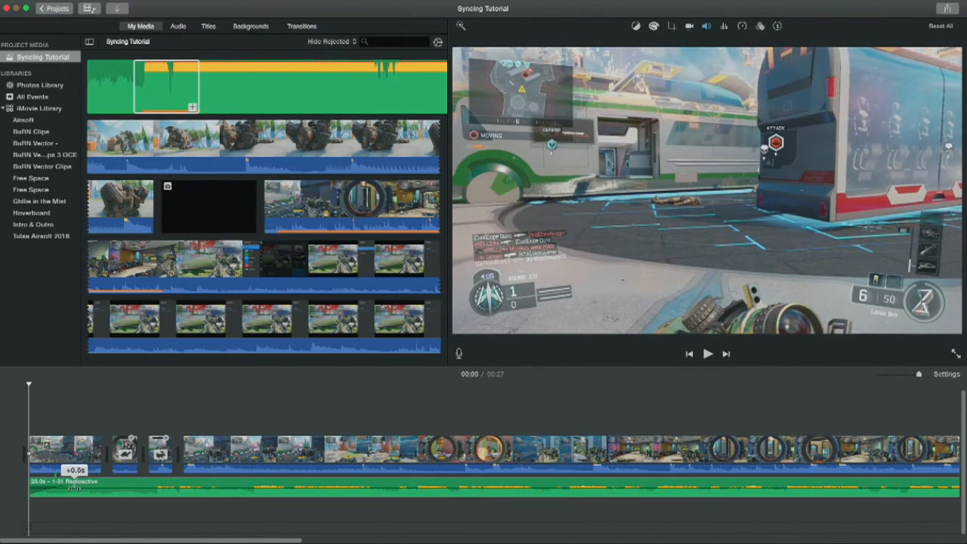
drag(76, 487, 49, 483)
- Play the first kill against the music and set the long remaining gameplay segment to a custom speed of 50%
key(space)
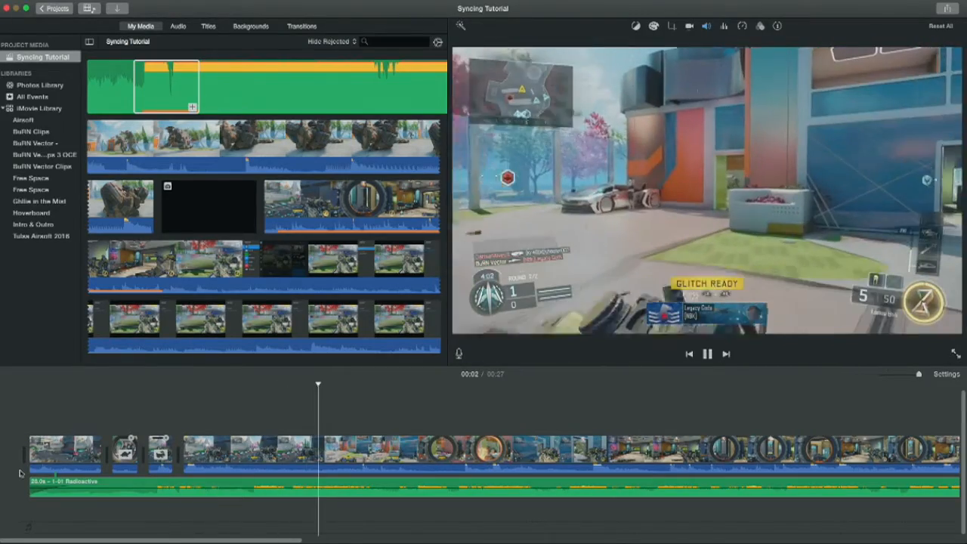
key(space)
key(space)
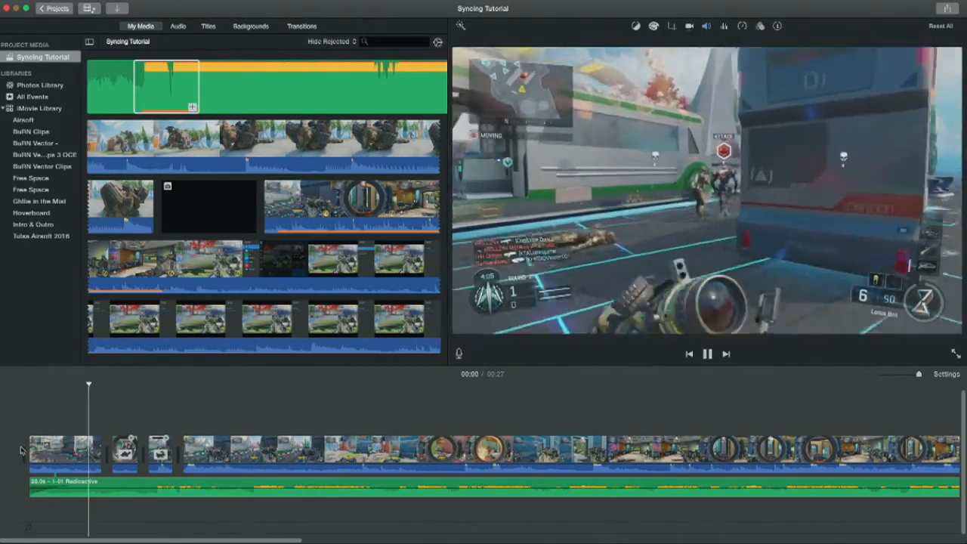
key(space)
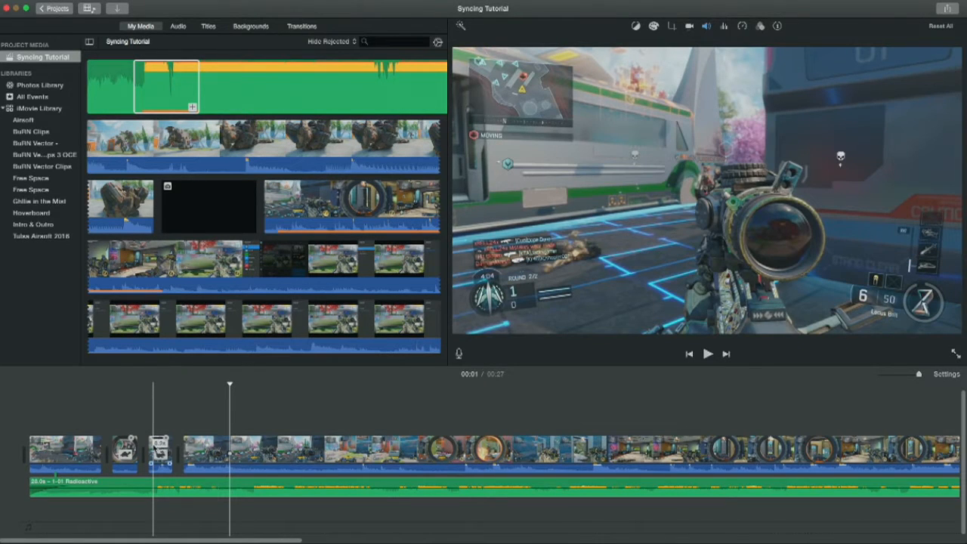
key(space)
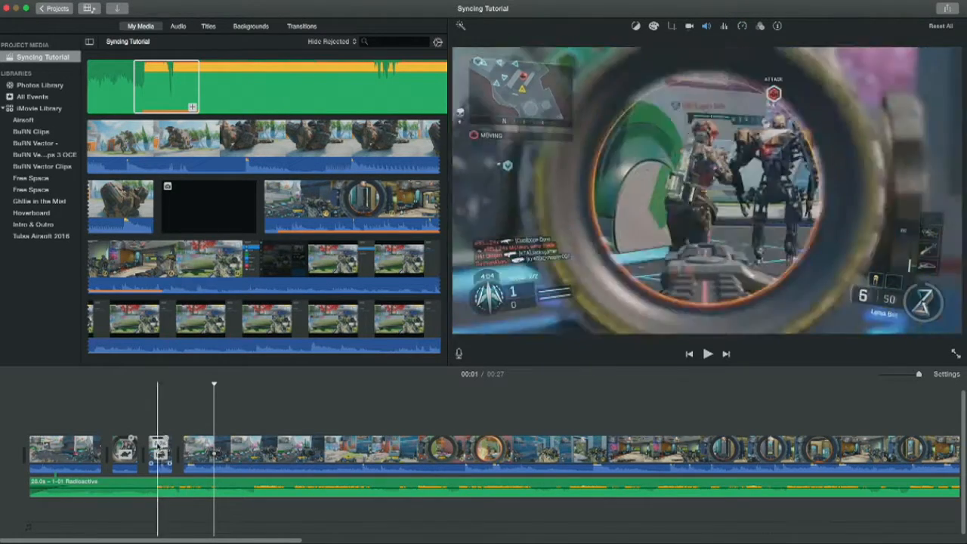
click(198, 444)
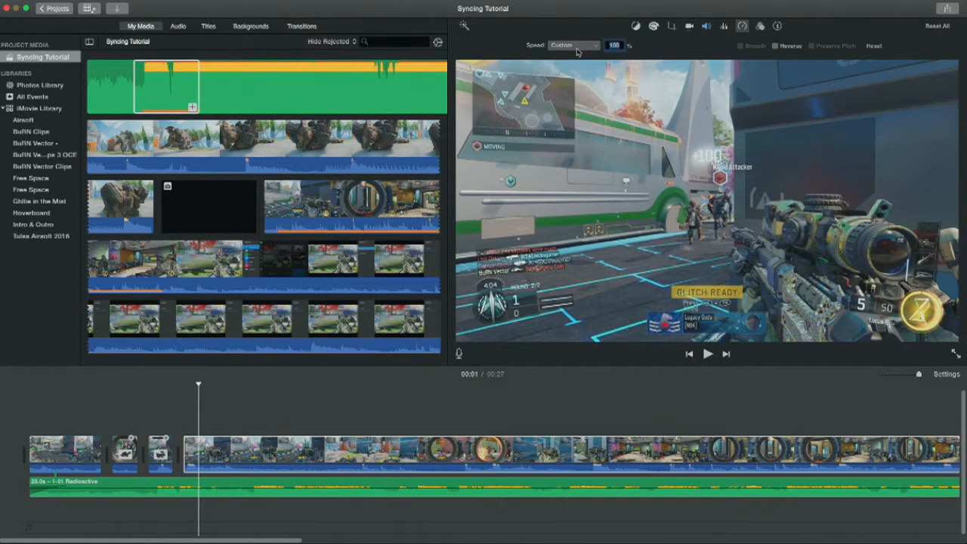
key(Return)
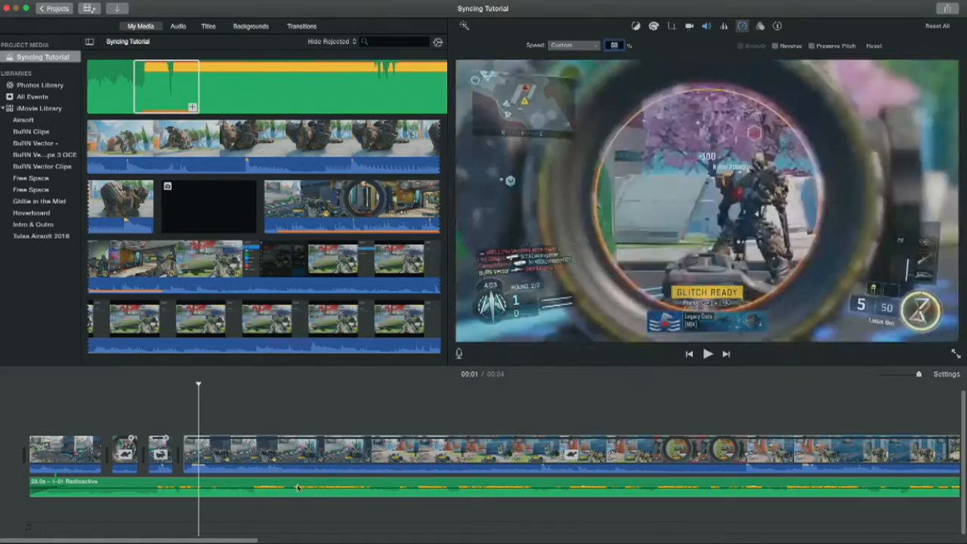
- Play the slowed gameplay segment after the first kill and try splitting it at about the three-second mark
key(space)
key(space)
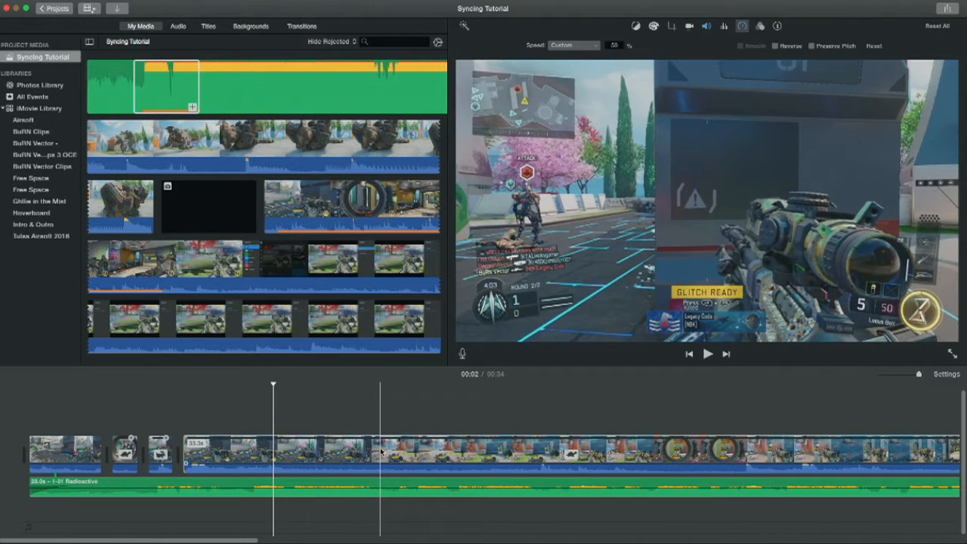
right_click(380, 451)
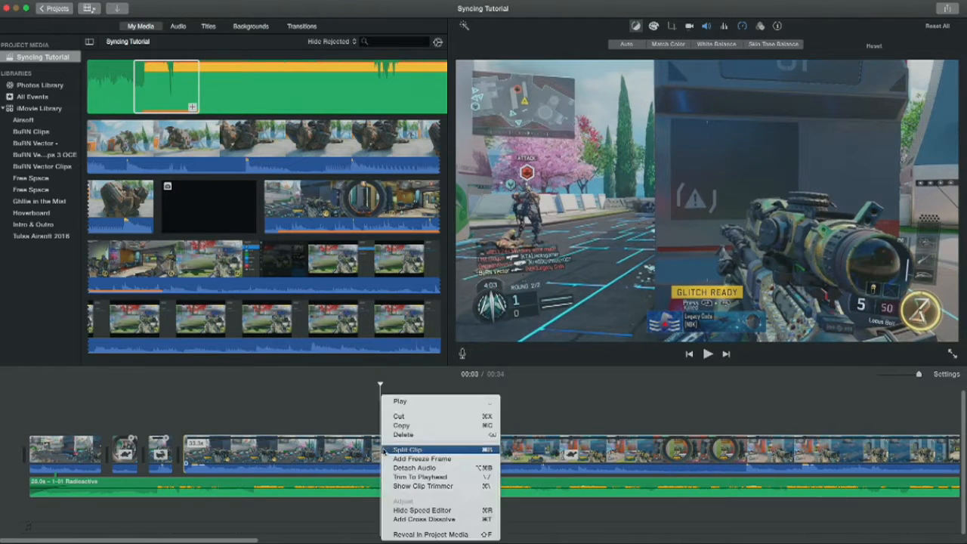
click(388, 451)
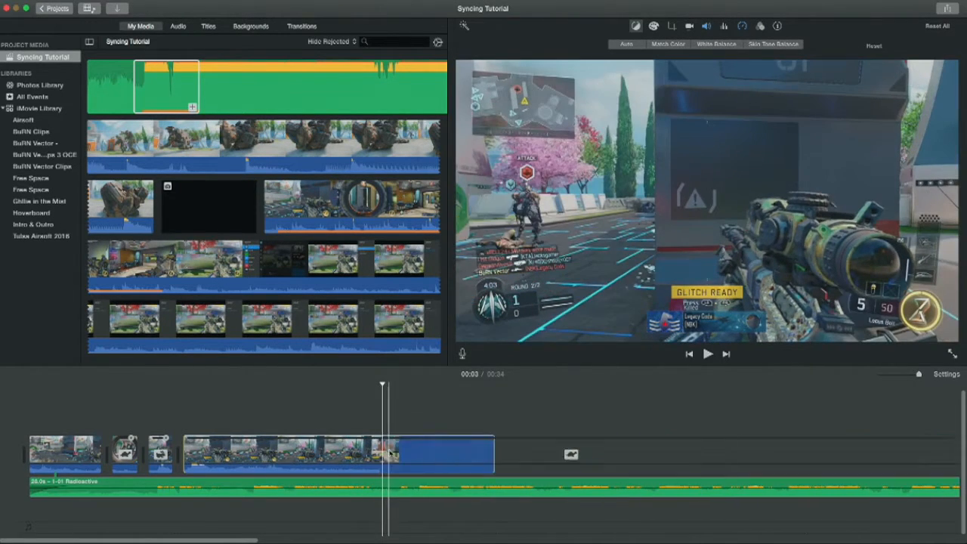
- Play the slowed segment against the music to locate the beat and try splitting it about two seconds into the project
key(space)
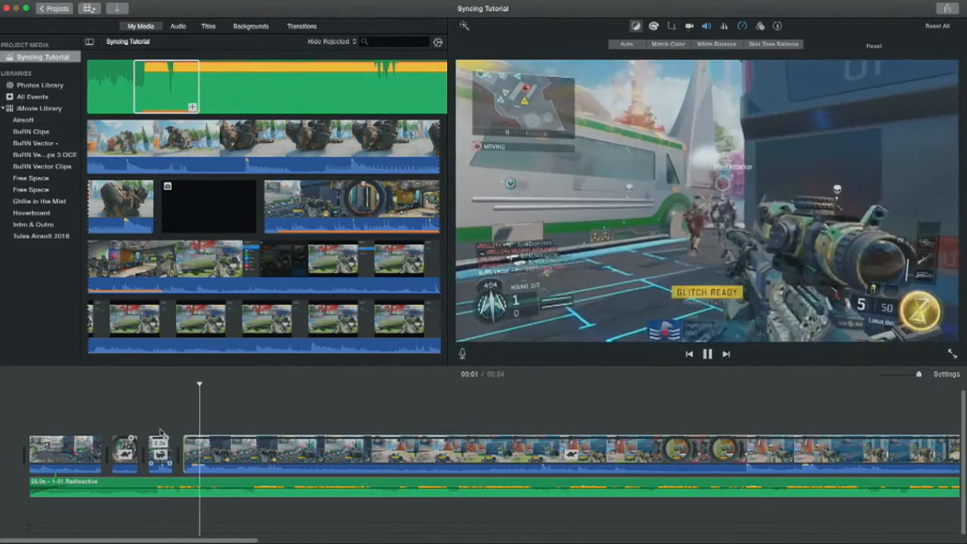
key(space)
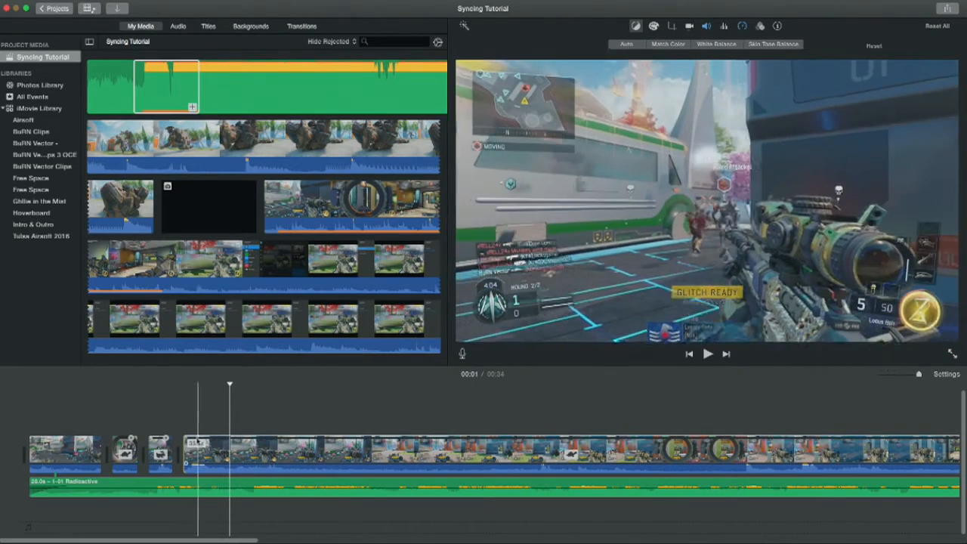
key(space)
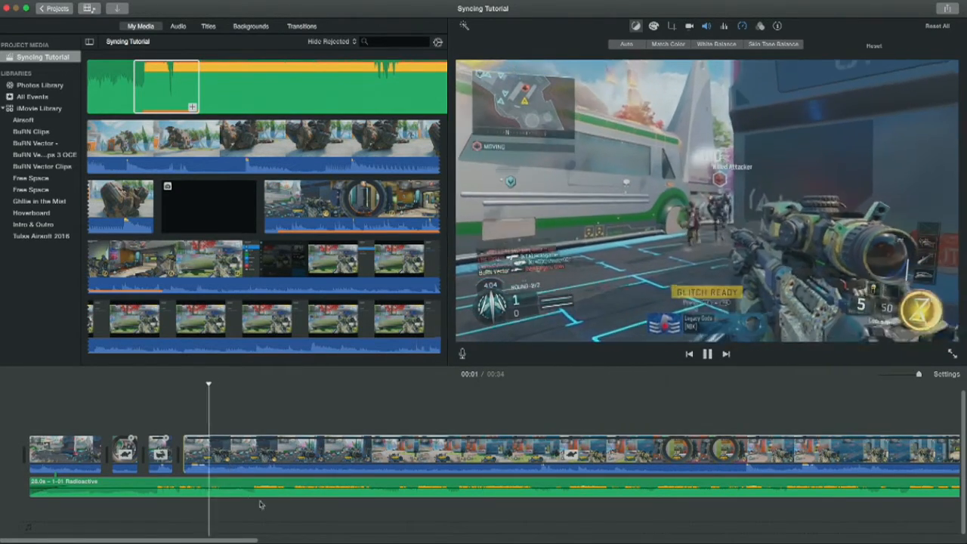
key(space)
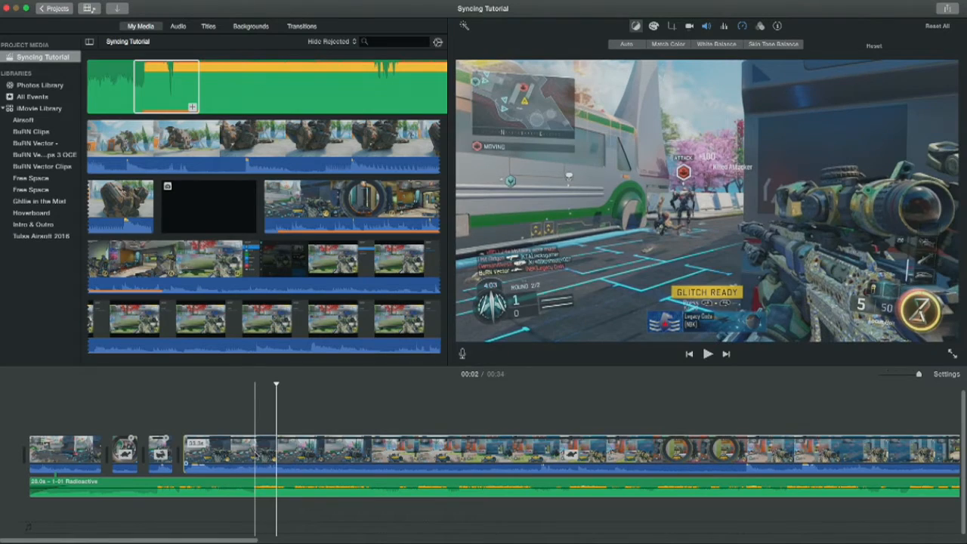
right_click(253, 454)
click(262, 451)
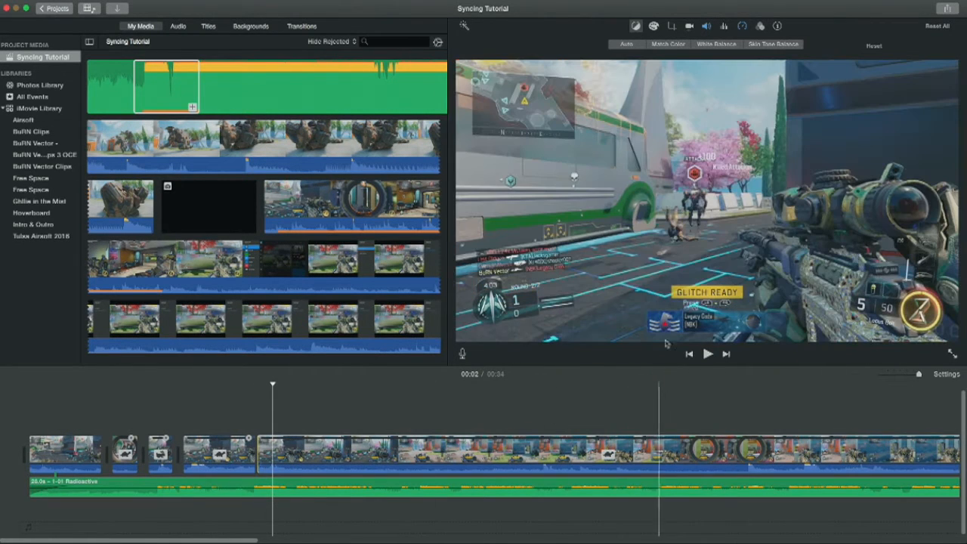
- Try a custom speed of 400% on the gameplay remaining after the split
click(742, 26)
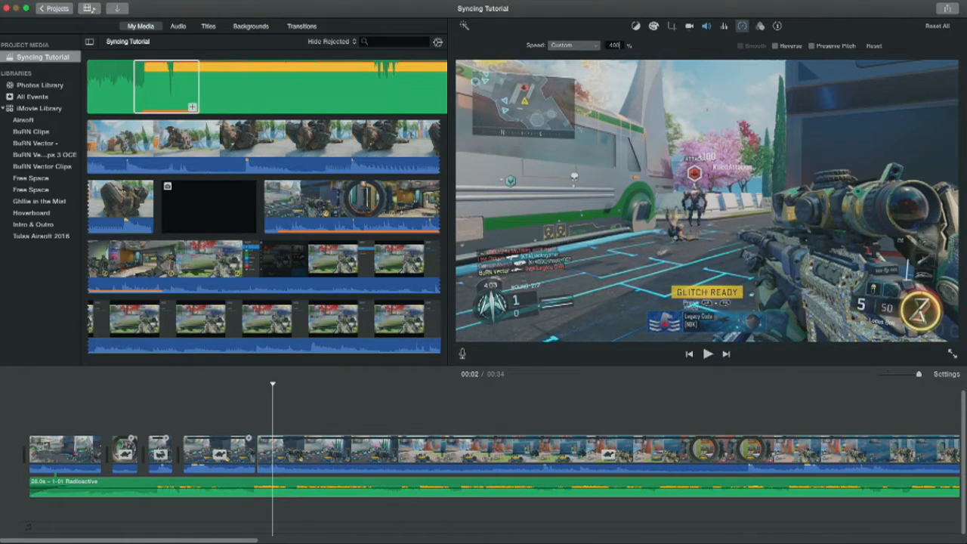
key(BackSpace)
key(BackSpace)
key(BackSpace)
text(600)
key(Return)
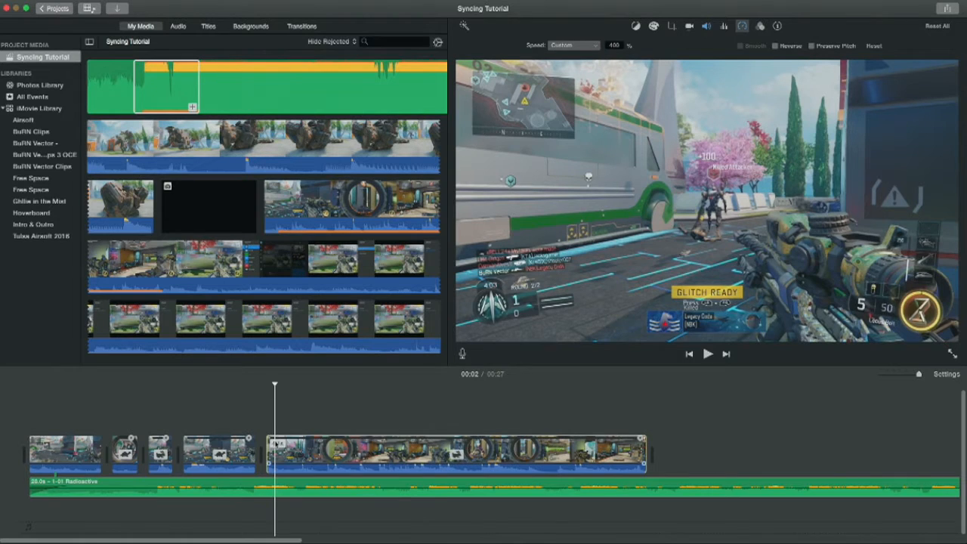
- Try splitting off a short opening piece of the 400% segment and setting the remainder to a custom speed of 100%
right_click(276, 444)
click(274, 452)
right_click(278, 449)
click(281, 449)
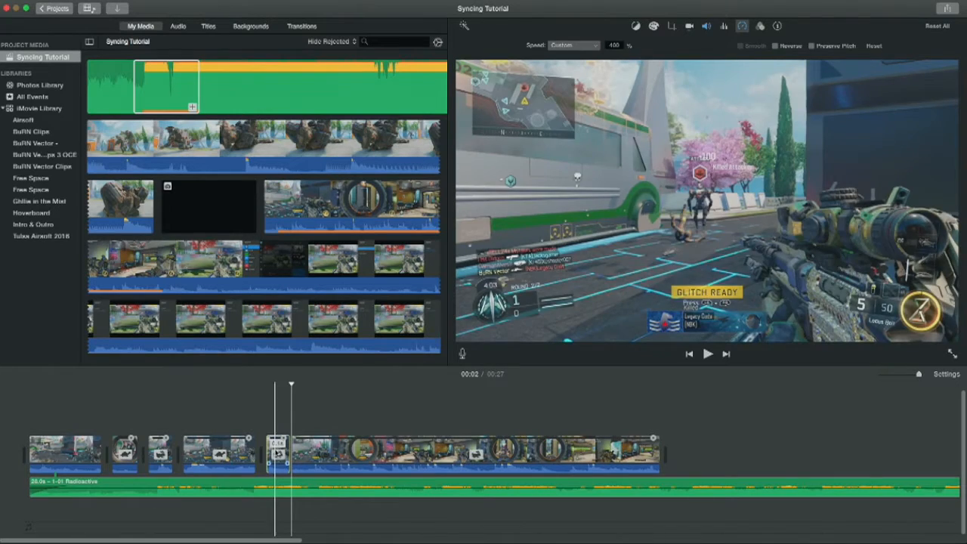
click(309, 453)
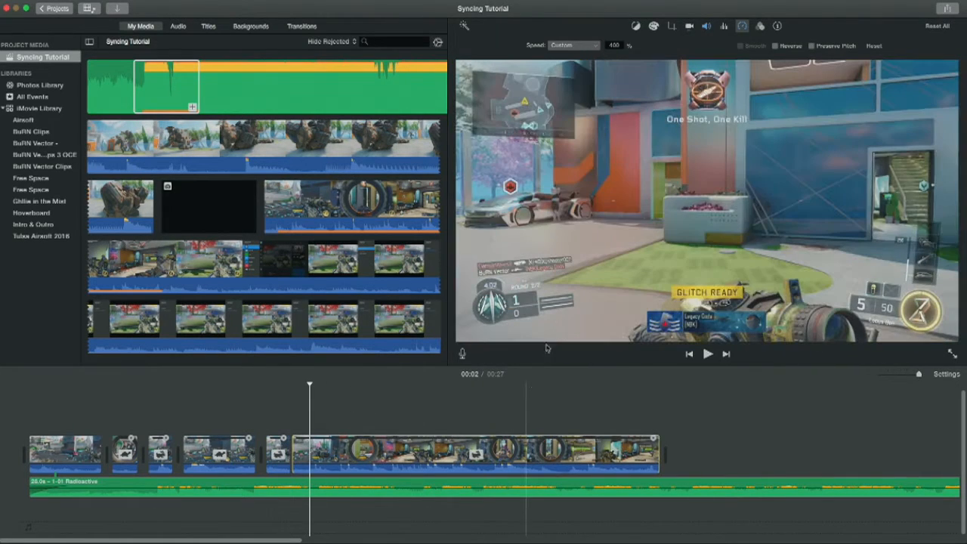
click(611, 45)
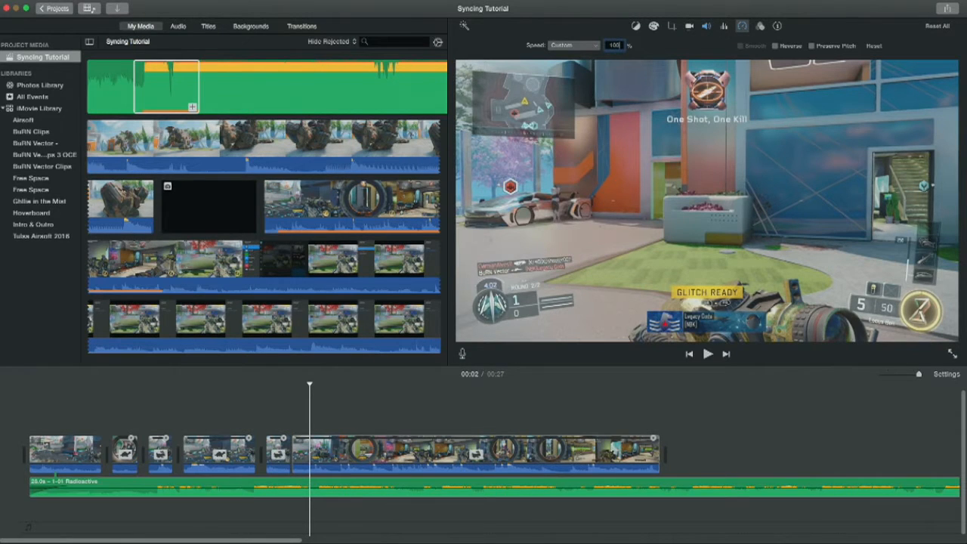
click(292, 417)
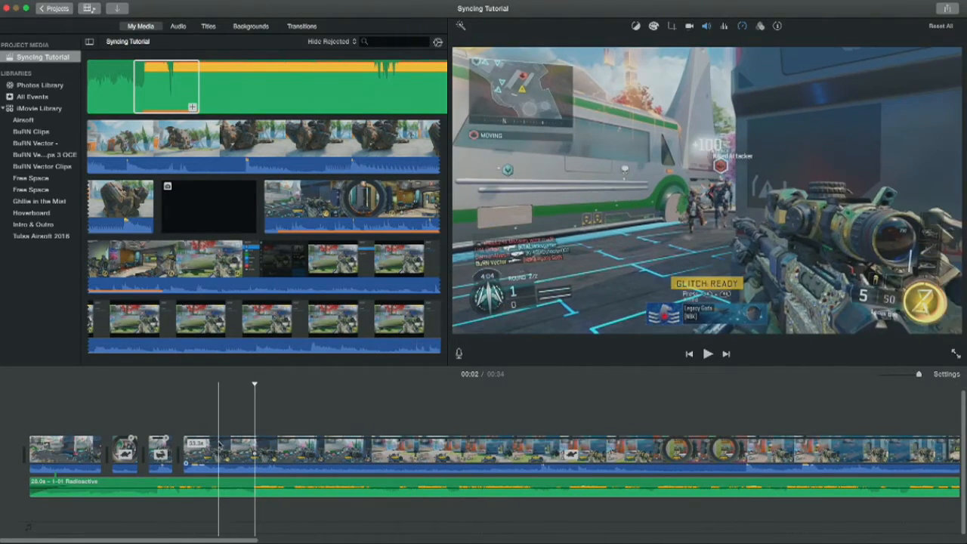
- Replay the slowed segment around the beat and split it just before the two-second mark
key(space)
key(space)
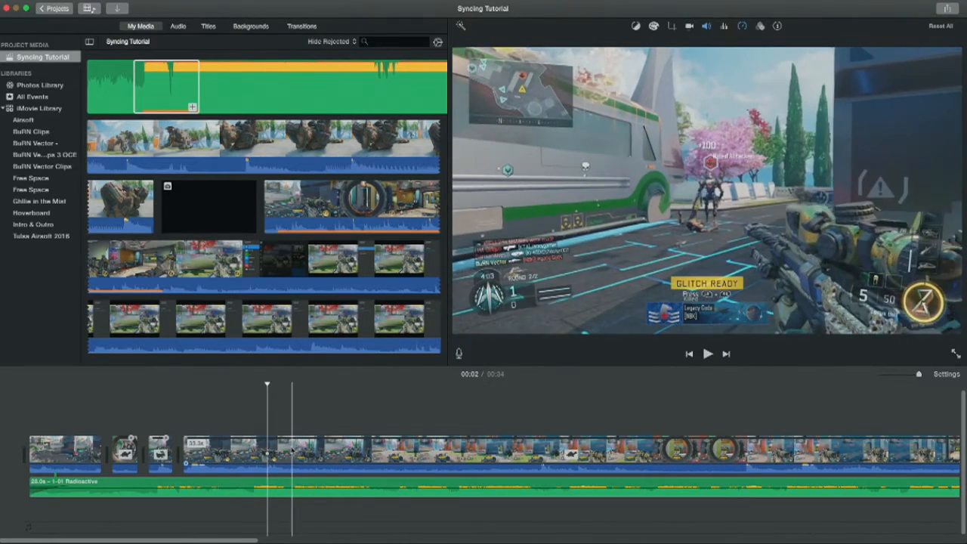
key(space)
key(space)
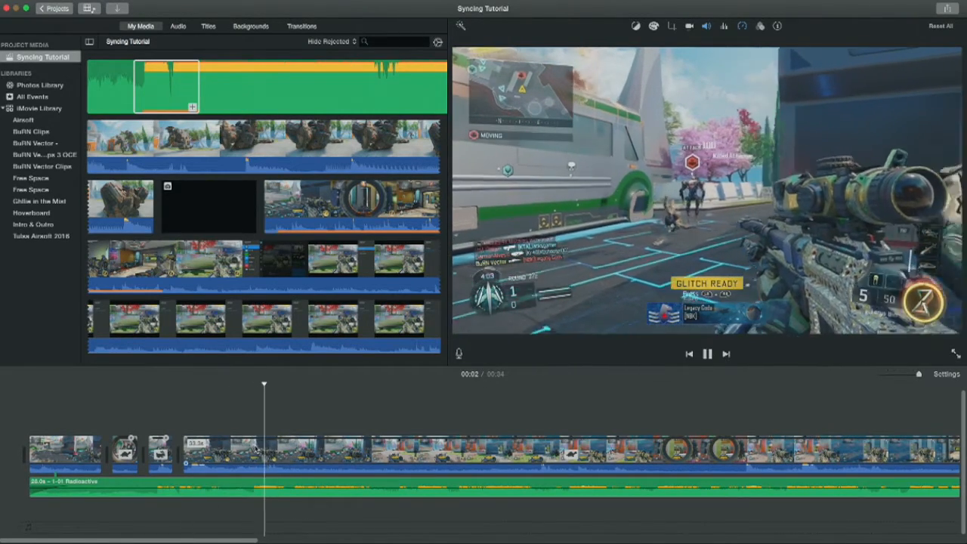
right_click(256, 449)
click(263, 444)
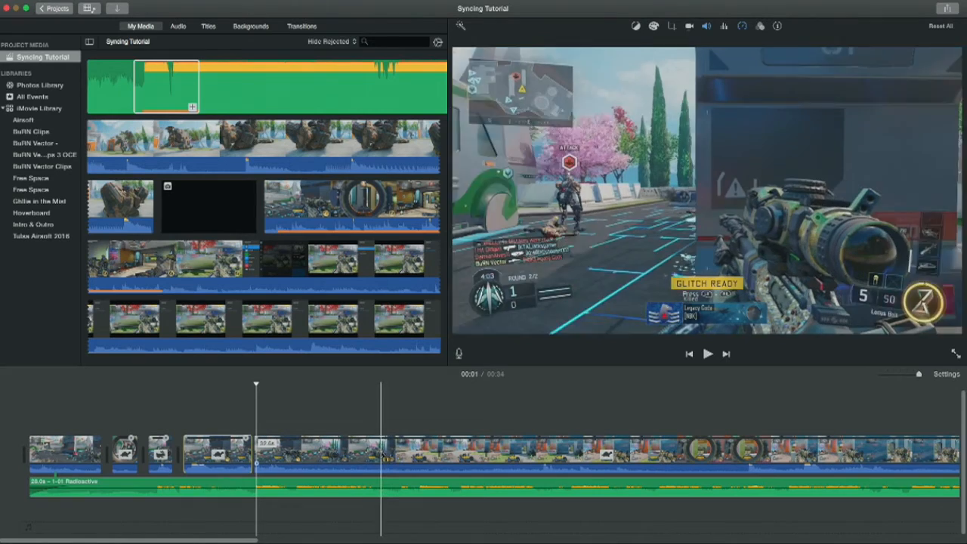
- Split the remaining gameplay at about three seconds, delete the section between the two splits, and play across the cut
right_click(384, 453)
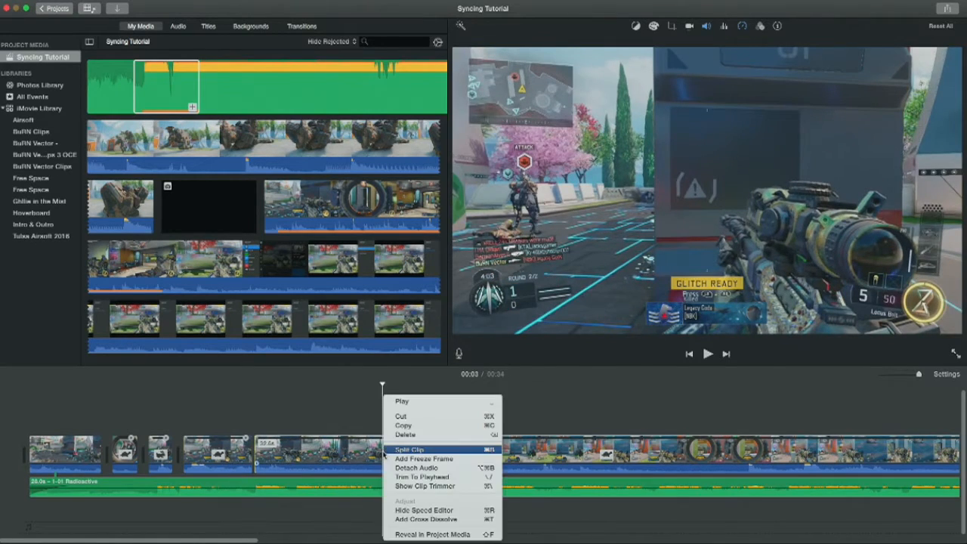
click(408, 449)
click(313, 453)
key(Delete)
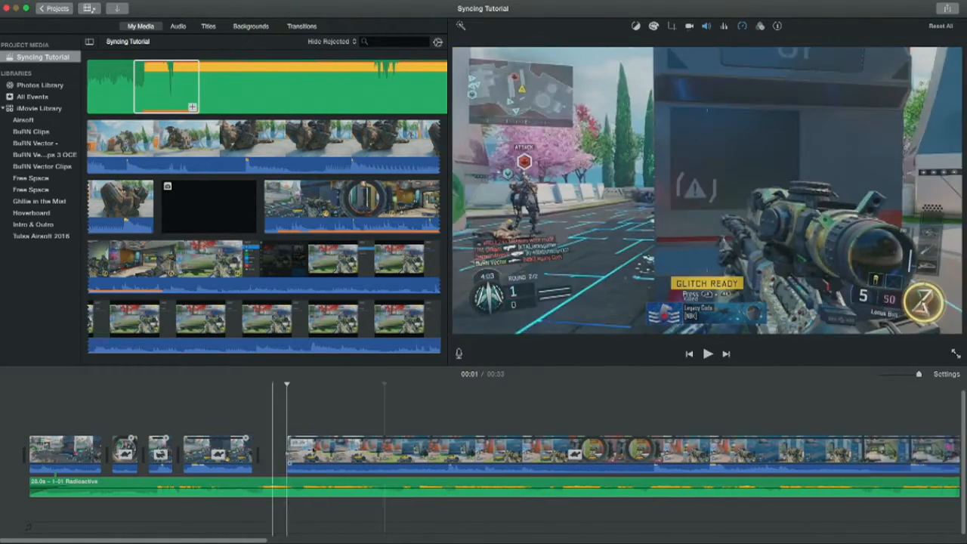
key(space)
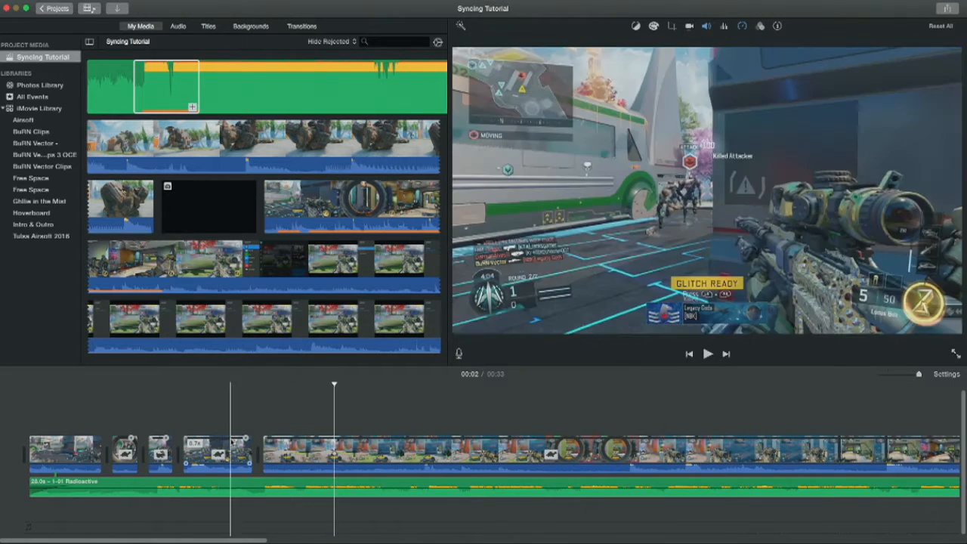
key(space)
- Set the long gameplay segment after the cut to a custom speed of 400%
click(279, 451)
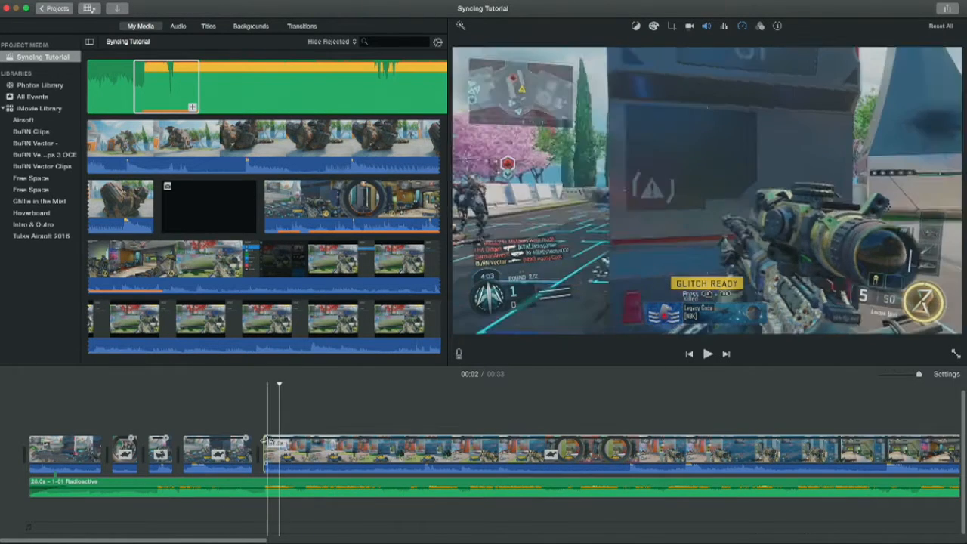
click(744, 25)
click(616, 45)
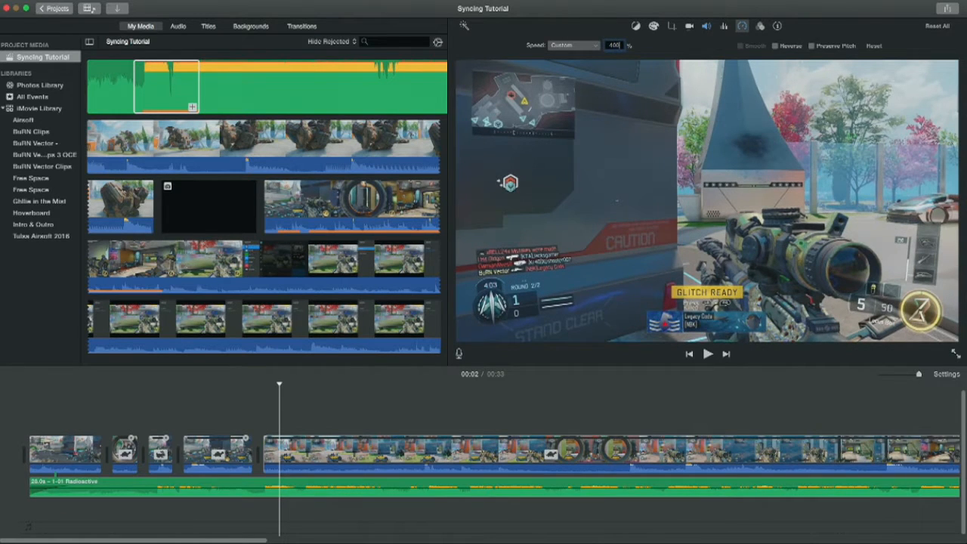
text(400)
key(Return)
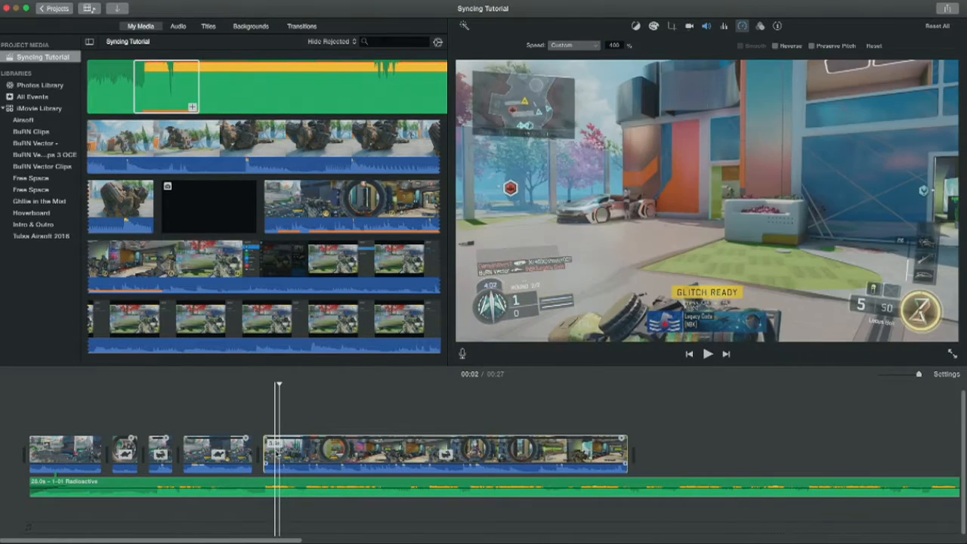
- Split off a short opening piece of the 400% segment and set the long remainder to a custom speed of 100%
right_click(273, 451)
click(272, 451)
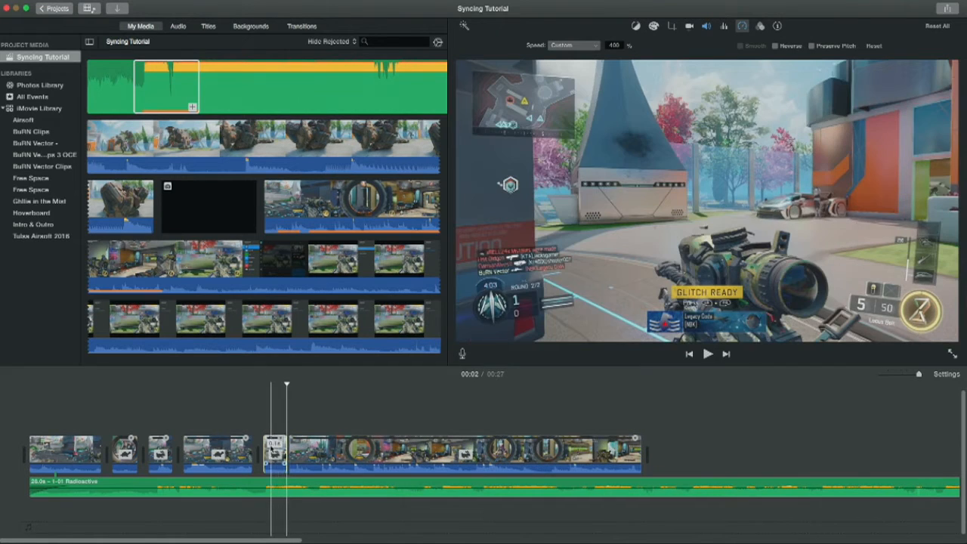
click(312, 451)
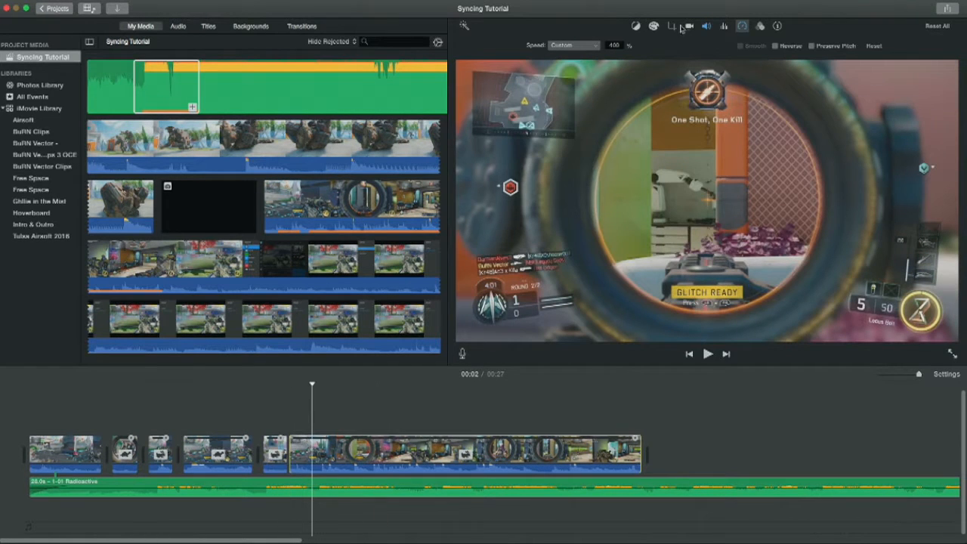
click(616, 45)
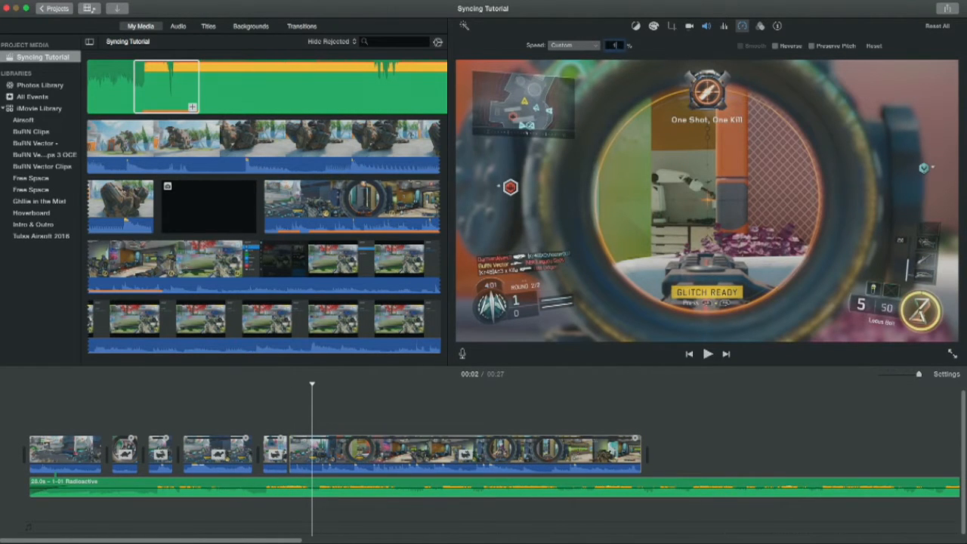
key(Return)
- Play from the slowed segment through the short fast piece and into the next kill to check the timing against the music
key(space)
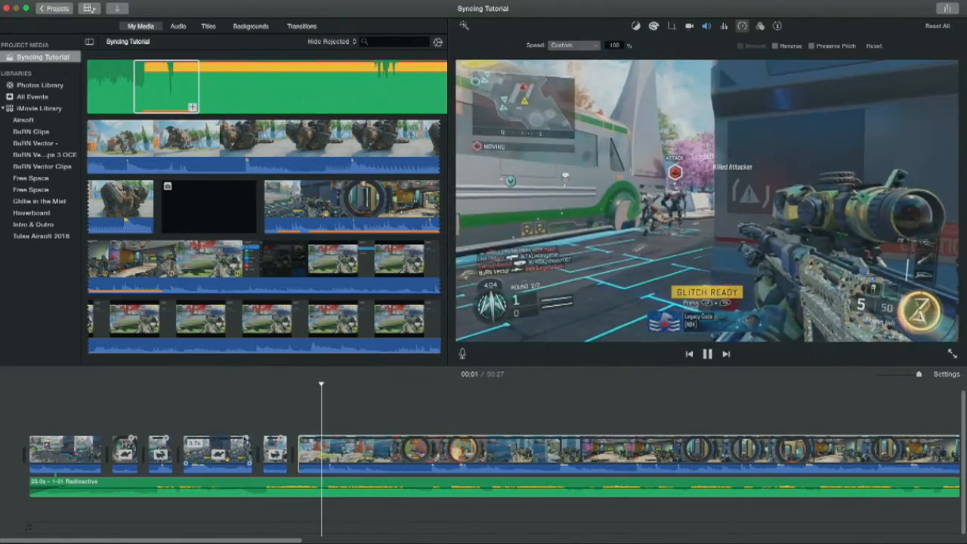
key(space)
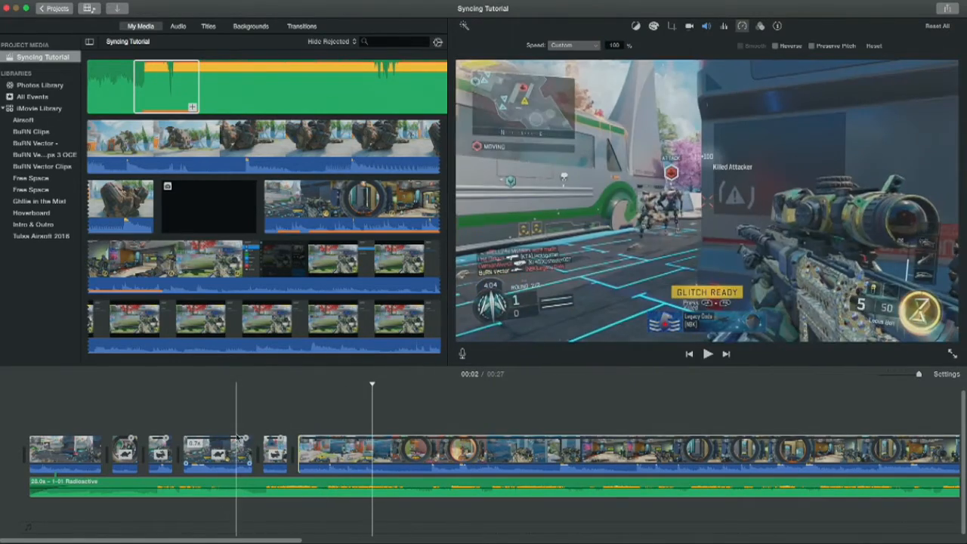
key(space)
key(space)
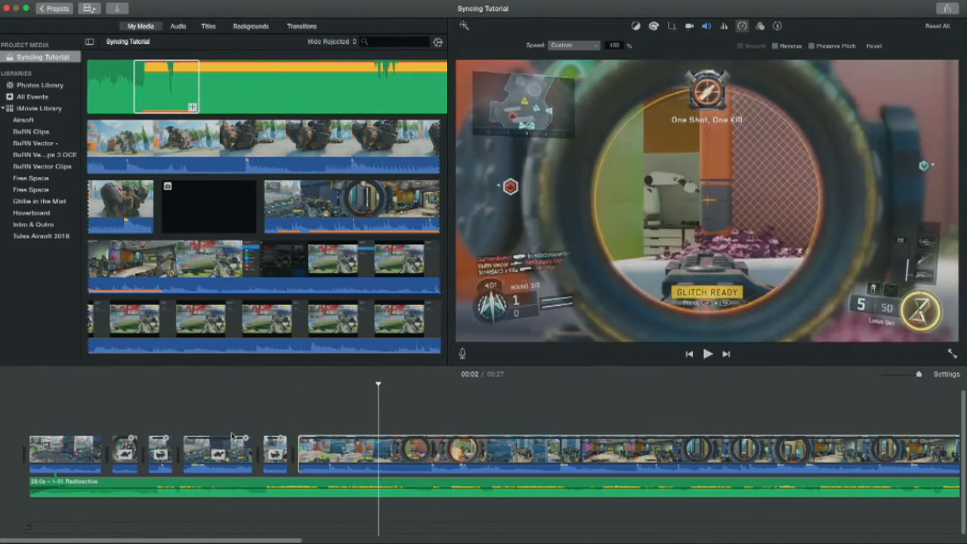
key(space)
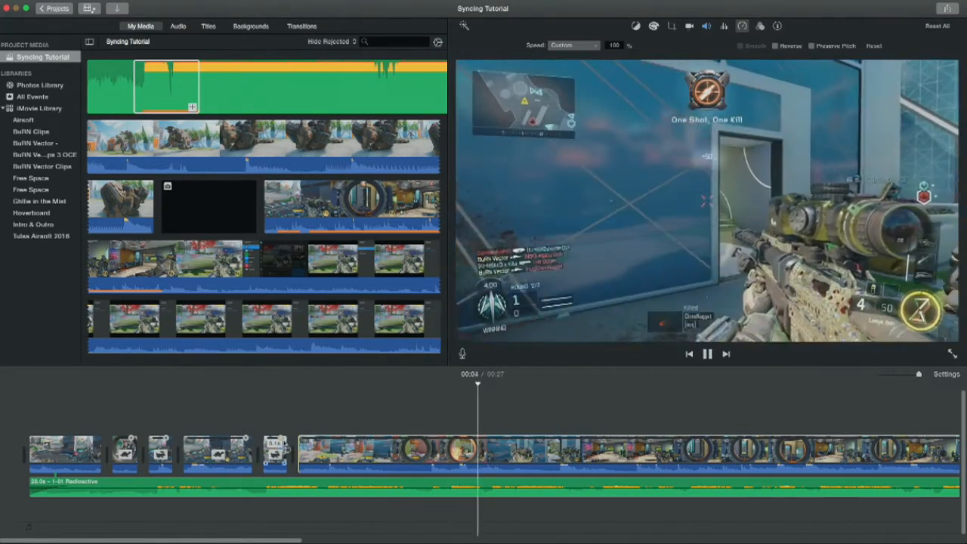
key(space)
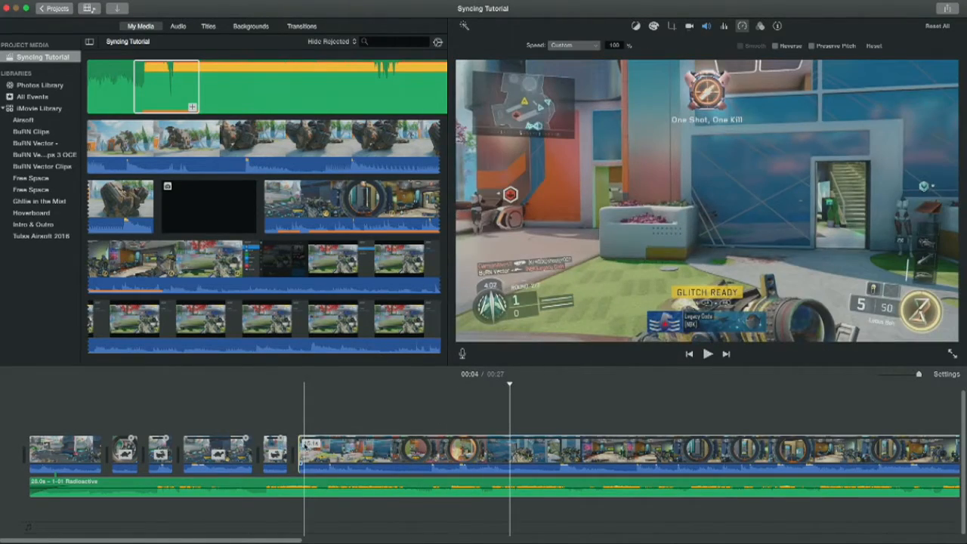
key(space)
key(space)
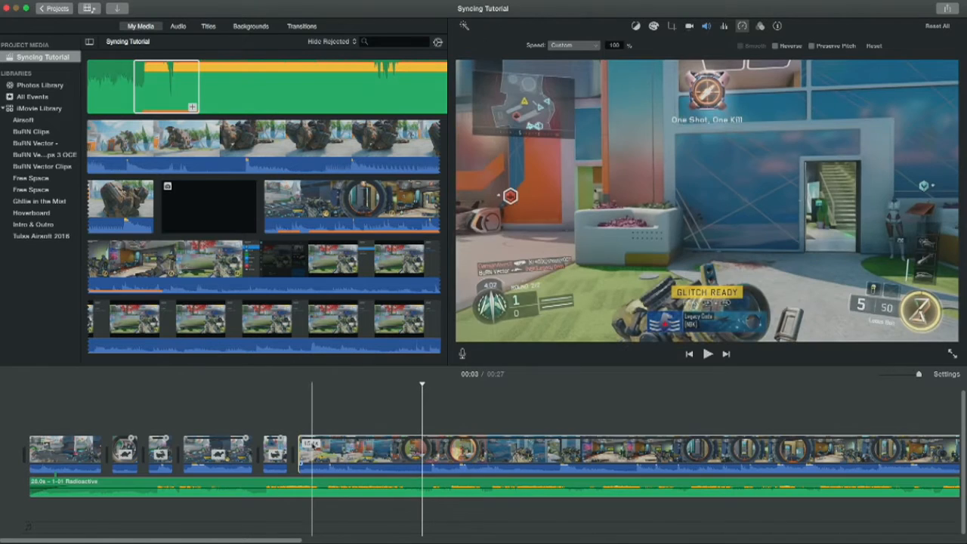
key(super+z)
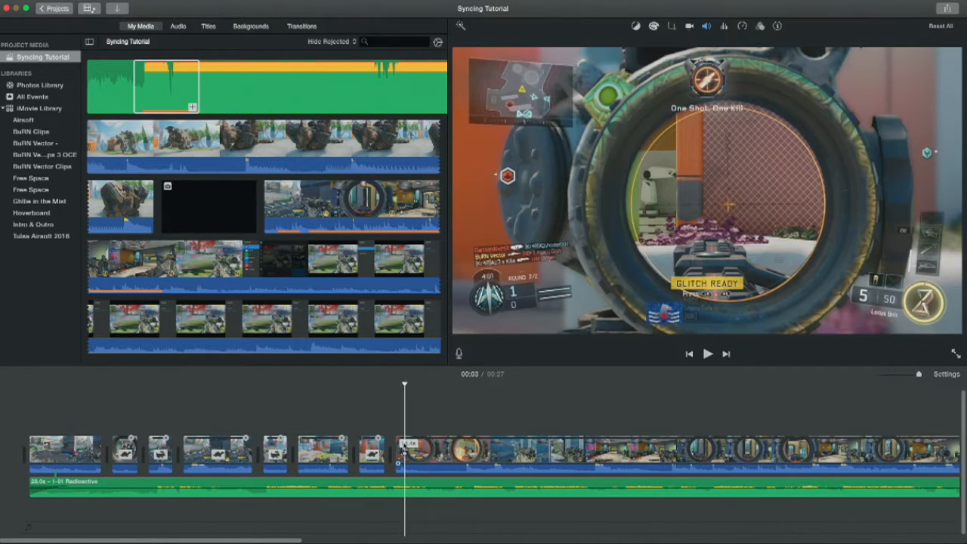
- Split the remaining gameplay while aiming through the scope before the second kill and again at the moment of the shot
right_click(408, 450)
key(Escape)
click(421, 450)
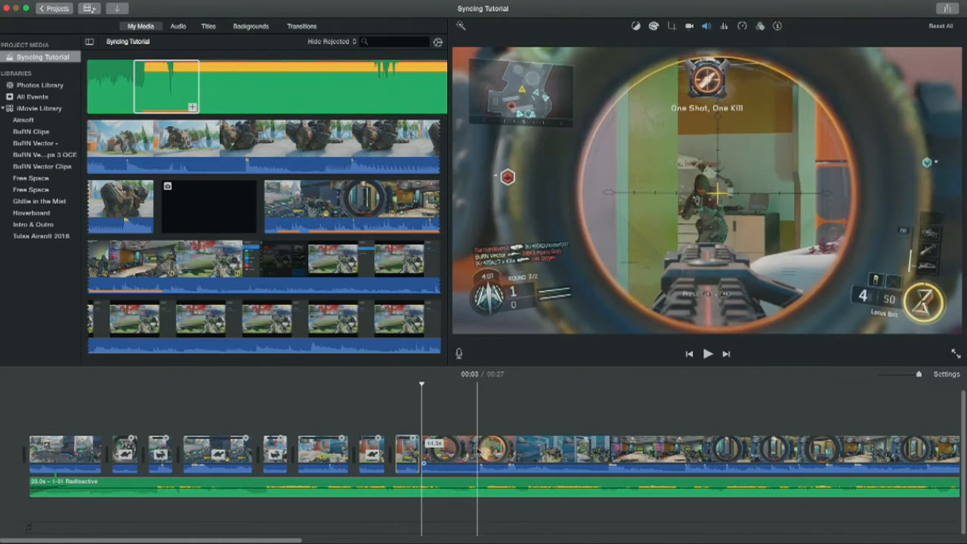
right_click(477, 450)
click(513, 453)
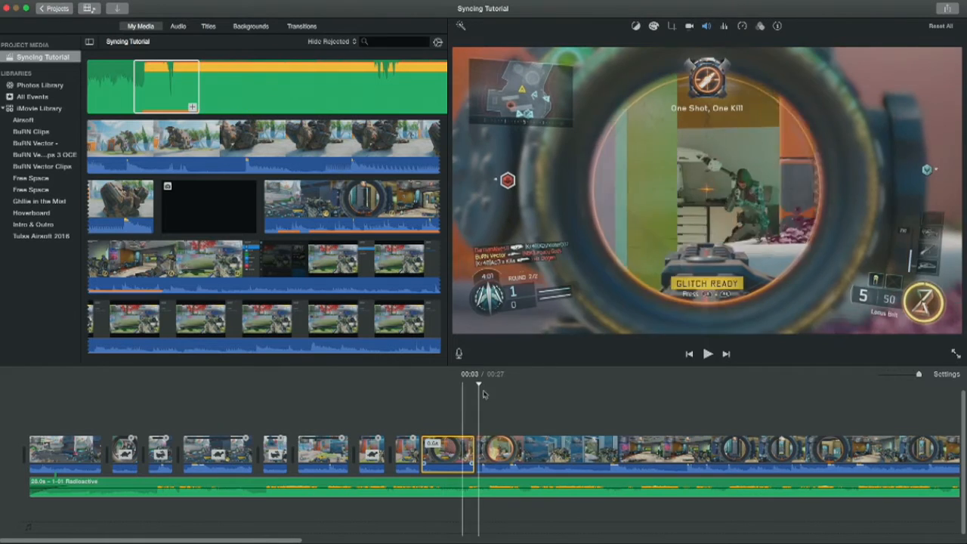
- Try a custom speed of 300% on the scoped segment before the second kill and play it against the music
click(742, 27)
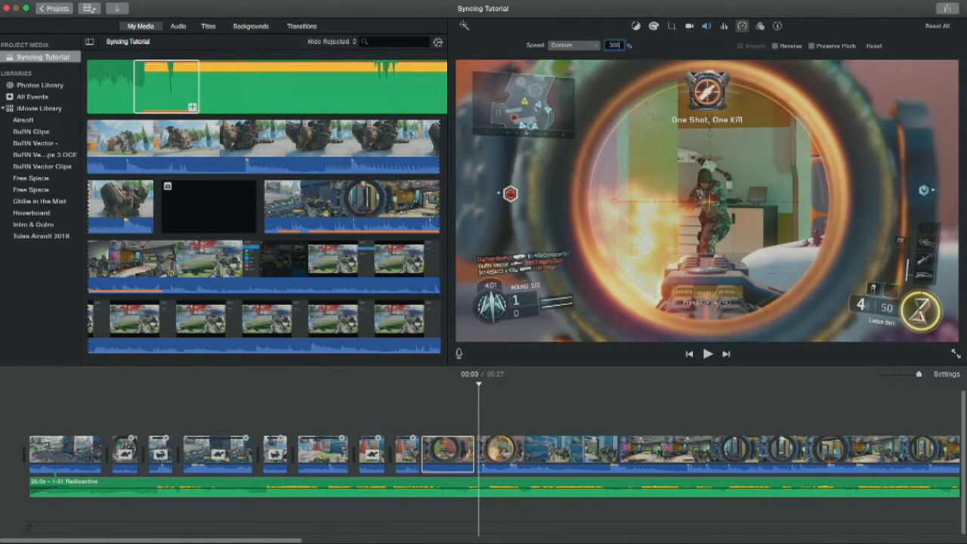
key(Return)
key(space)
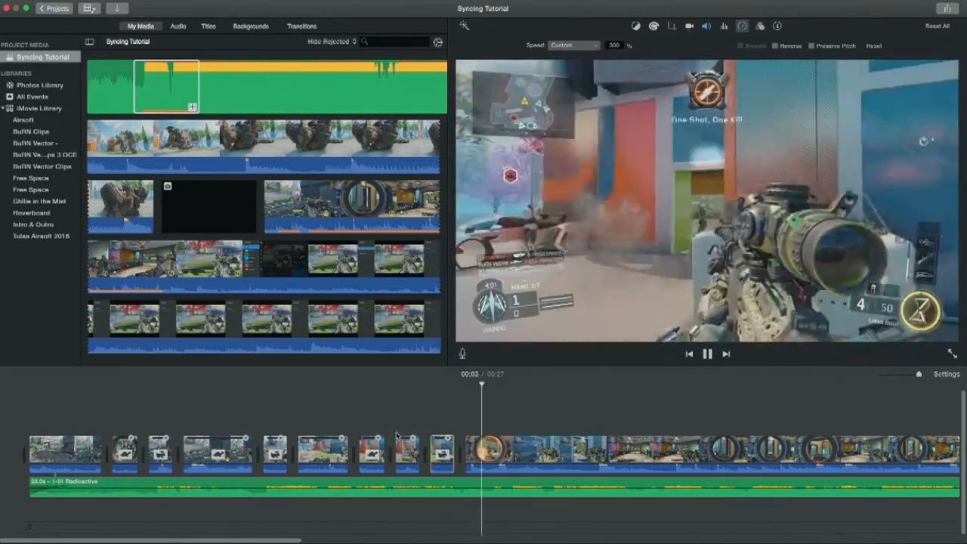
key(space)
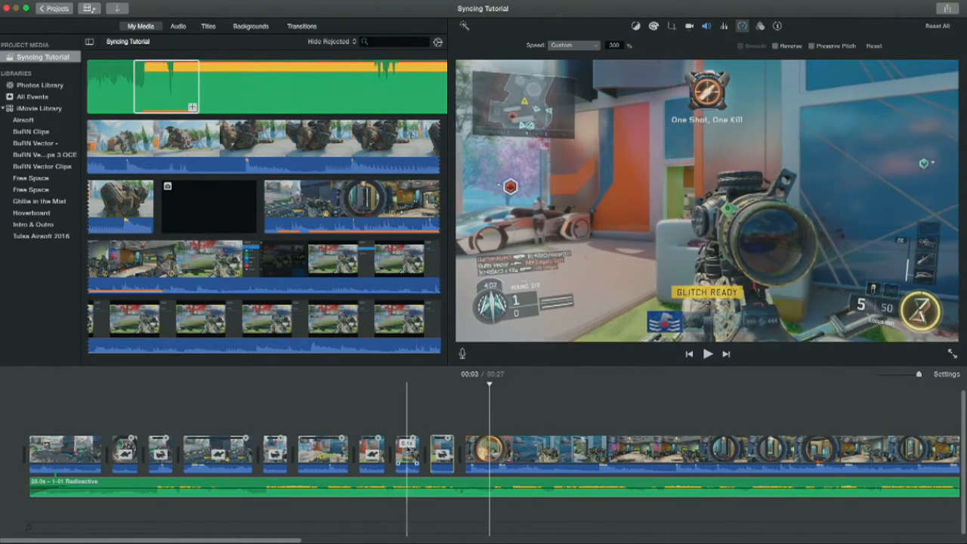
key(space)
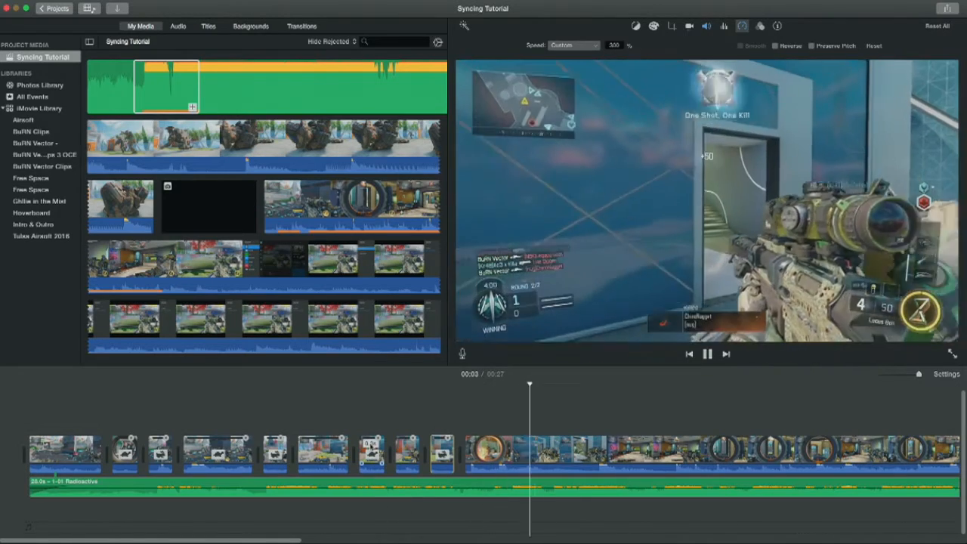
key(space)
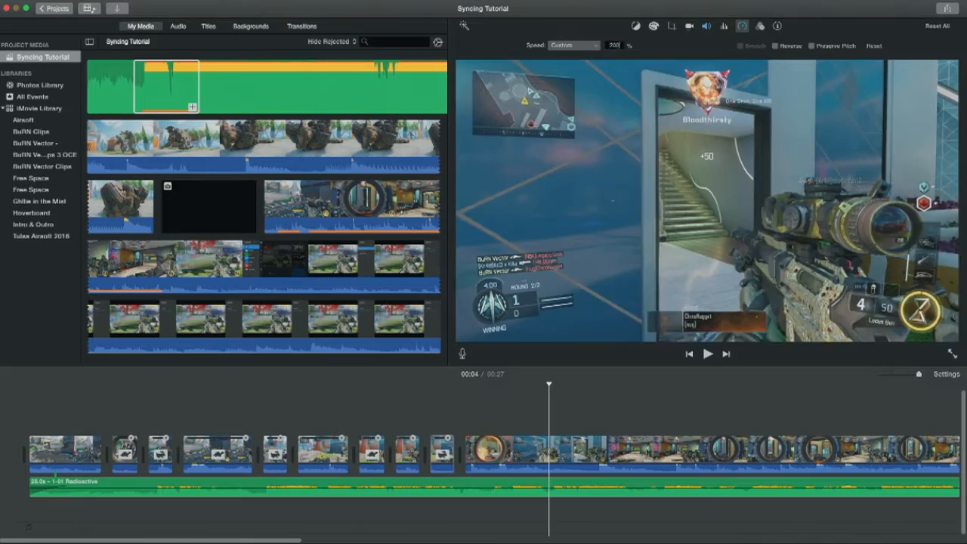
- Try a custom speed of 200% on the scoped segment before the second kill and replay the kill with the music
key(space)
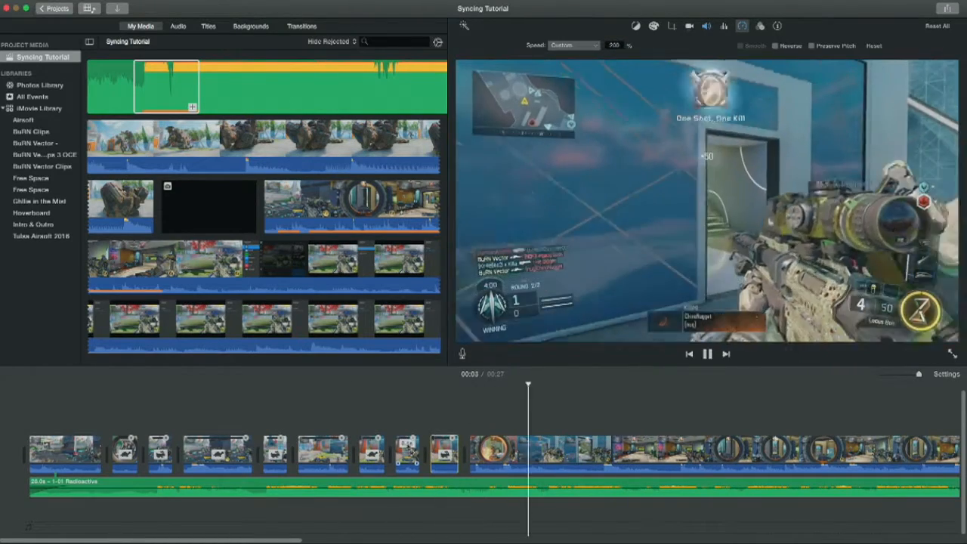
key(space)
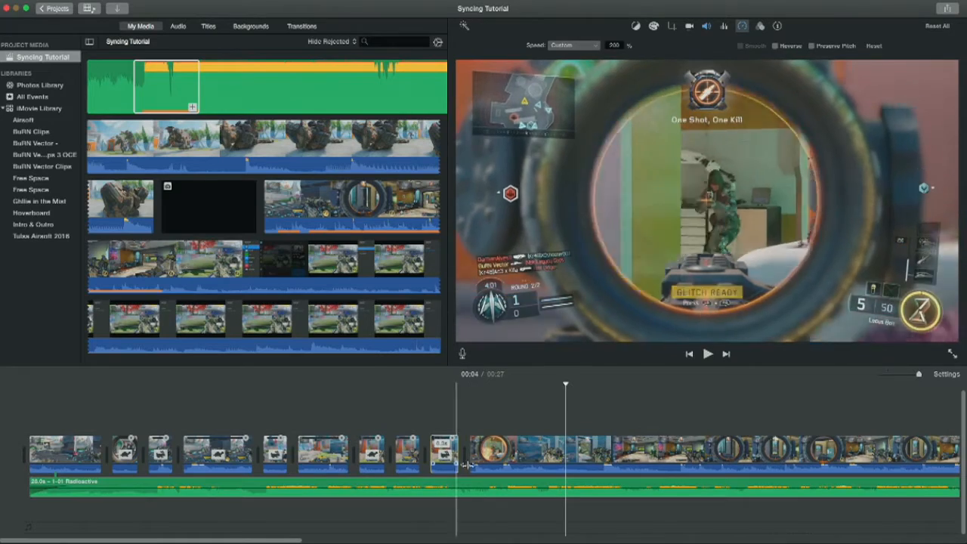
key(space)
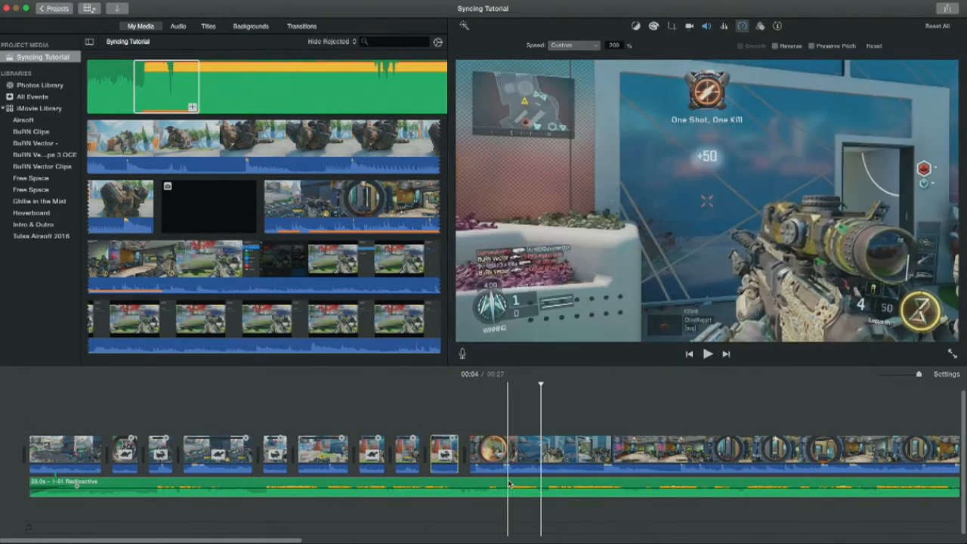
key(space)
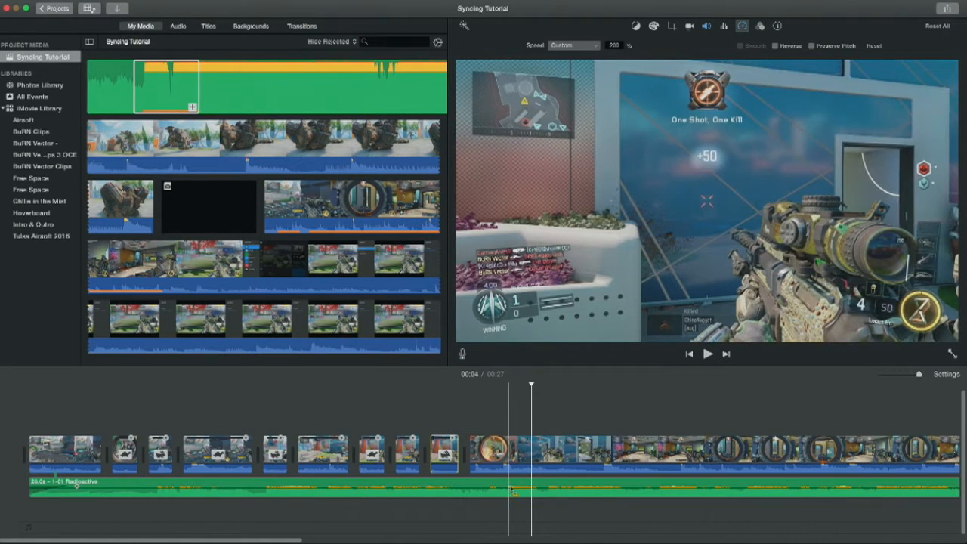
- Slow the scoped segment before the second kill to 100% and refine it to a custom speed of 90%, checking it by playback
text(100)
key(Return)
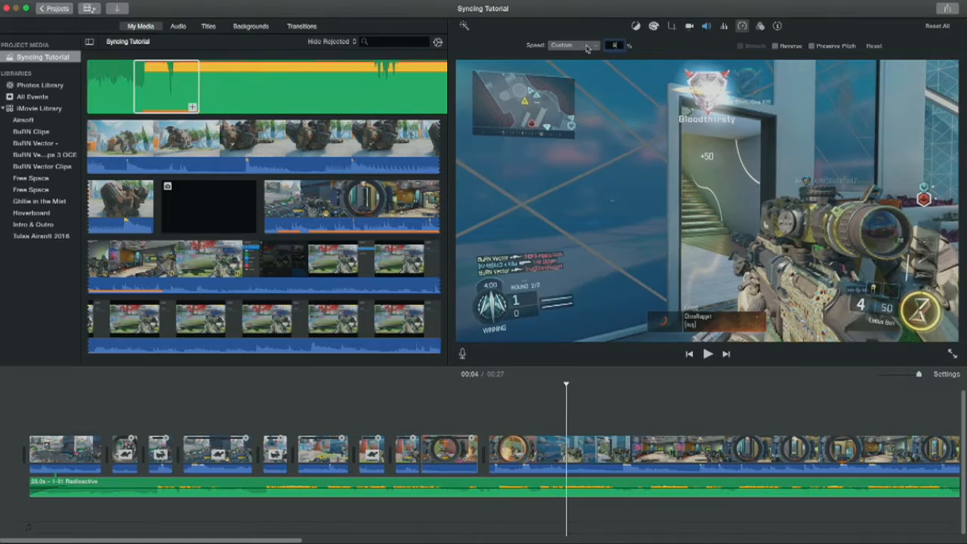
key(Return)
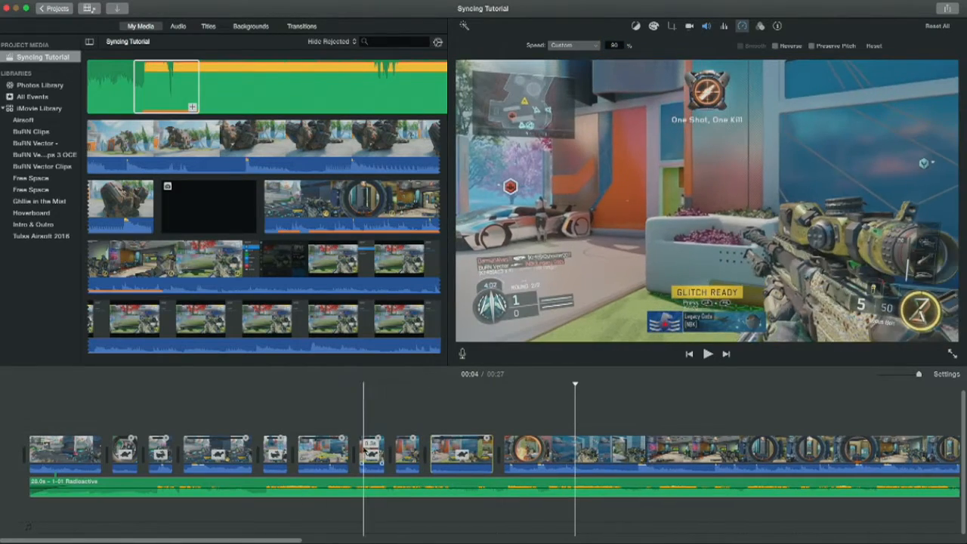
key(space)
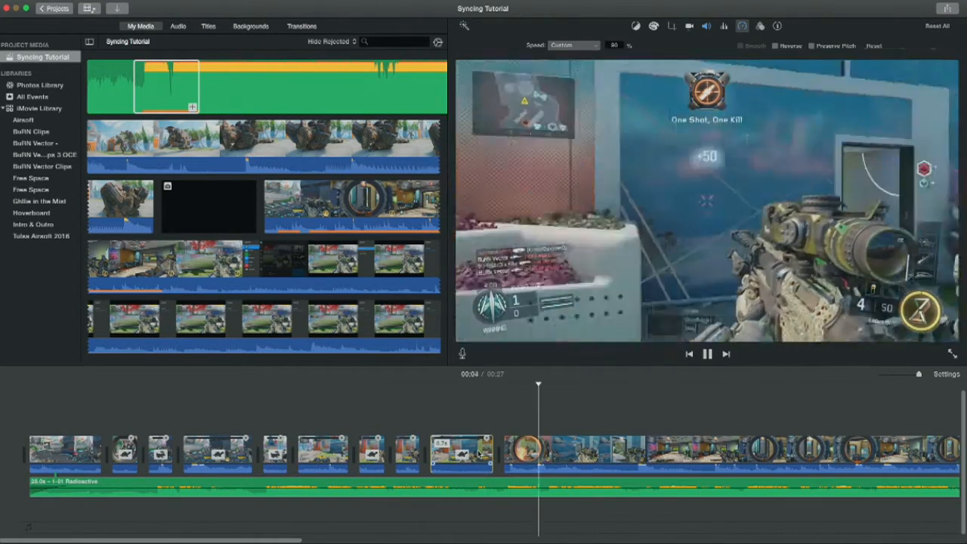
key(space)
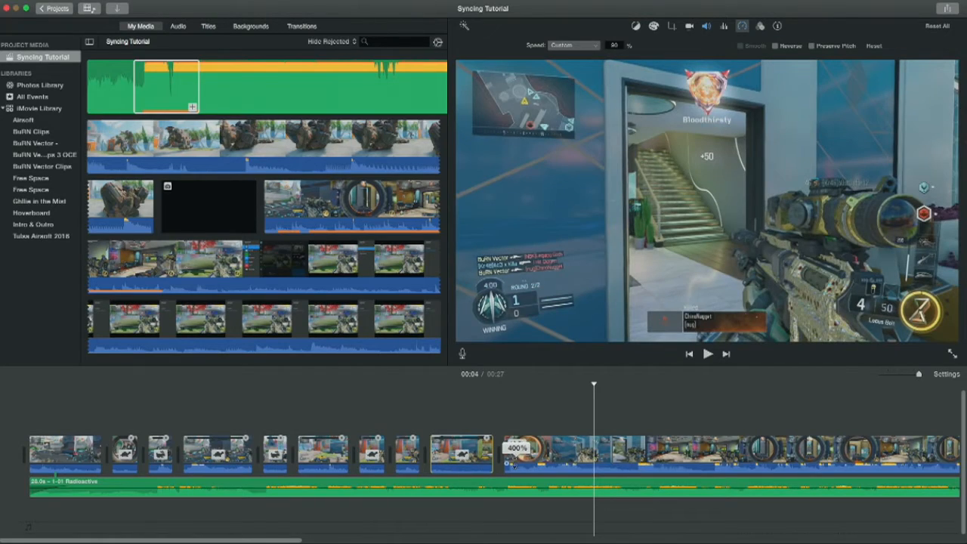
- Play the edit from the beginning through the second kill, replaying the shot to check its timing against the beat
click(19, 414)
key(space)
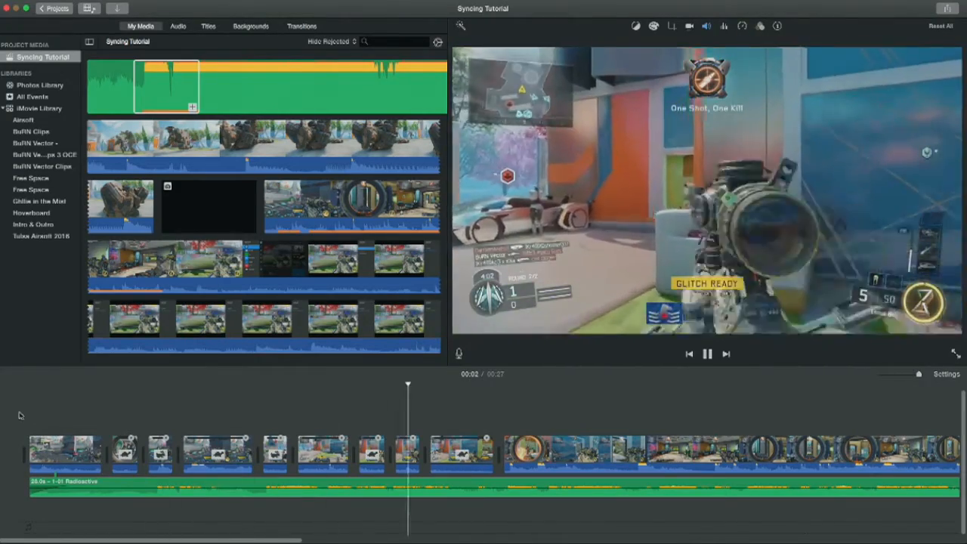
key(space)
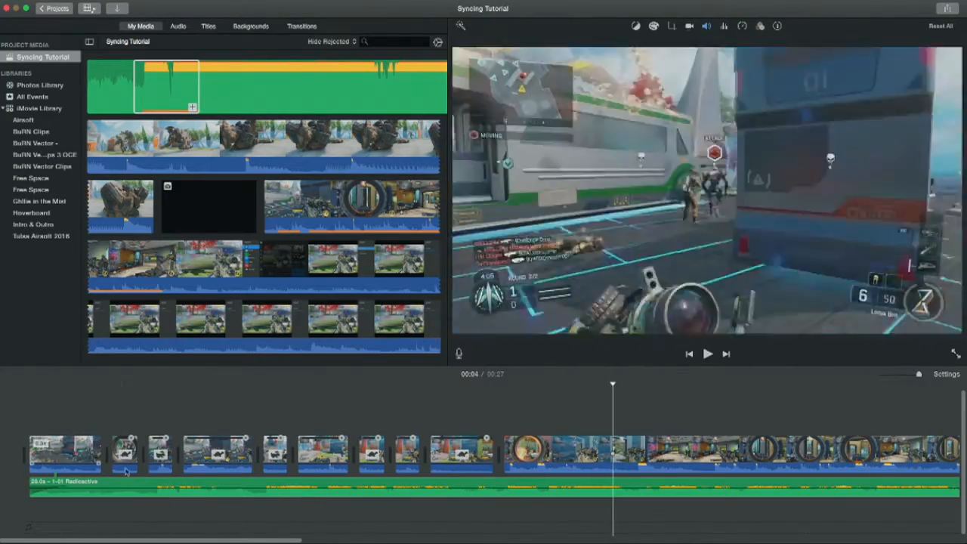
key(space)
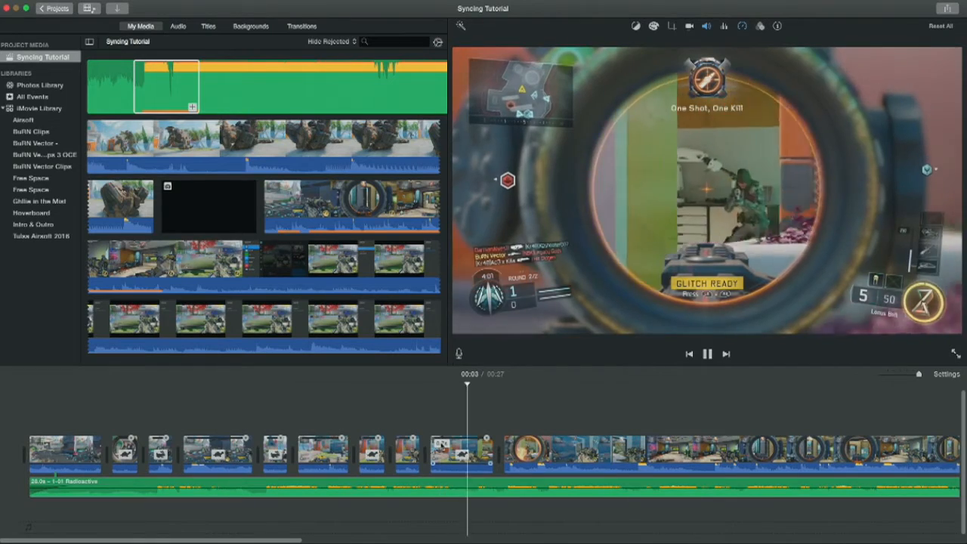
key(space)
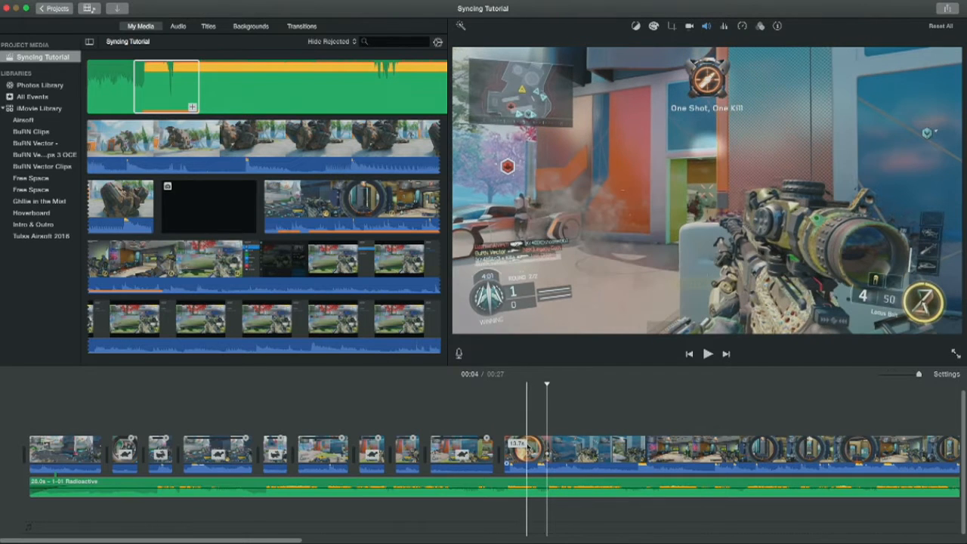
- Split off a short piece of gameplay right after the second kill's shot and open the speed settings for that piece
click(532, 449)
right_click(532, 448)
click(537, 450)
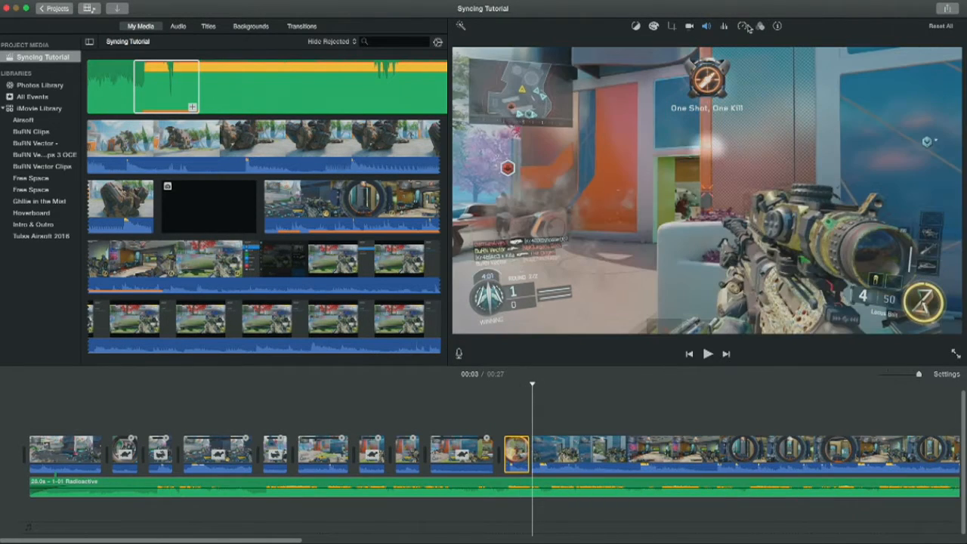
click(742, 26)
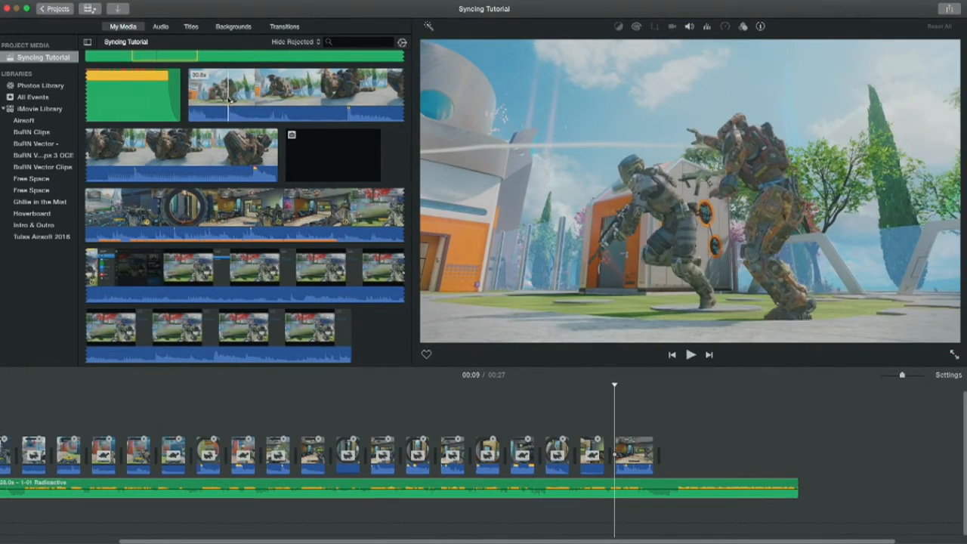
- Select a range of the cinematic clip in the project media, starting as the two running soldiers are both in view
key(space)
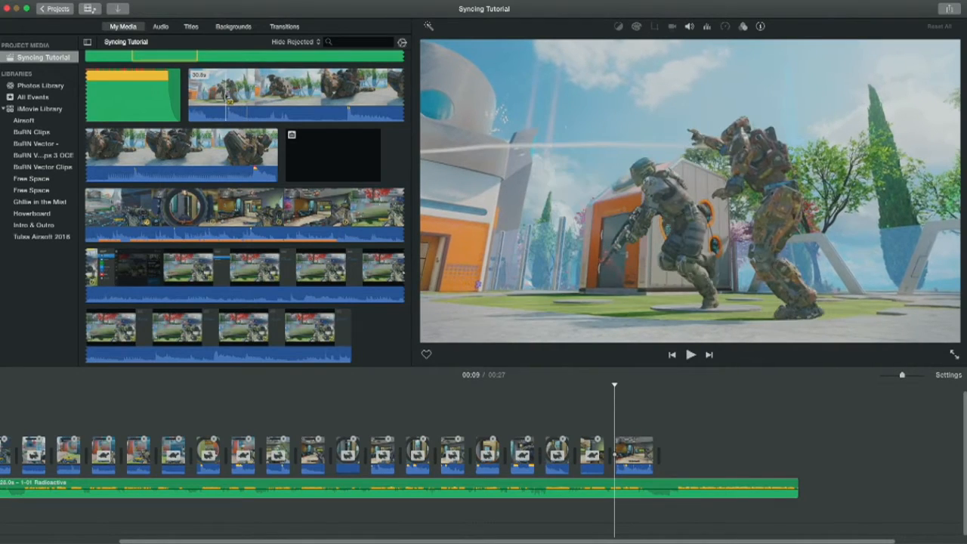
drag(243, 110, 366, 109)
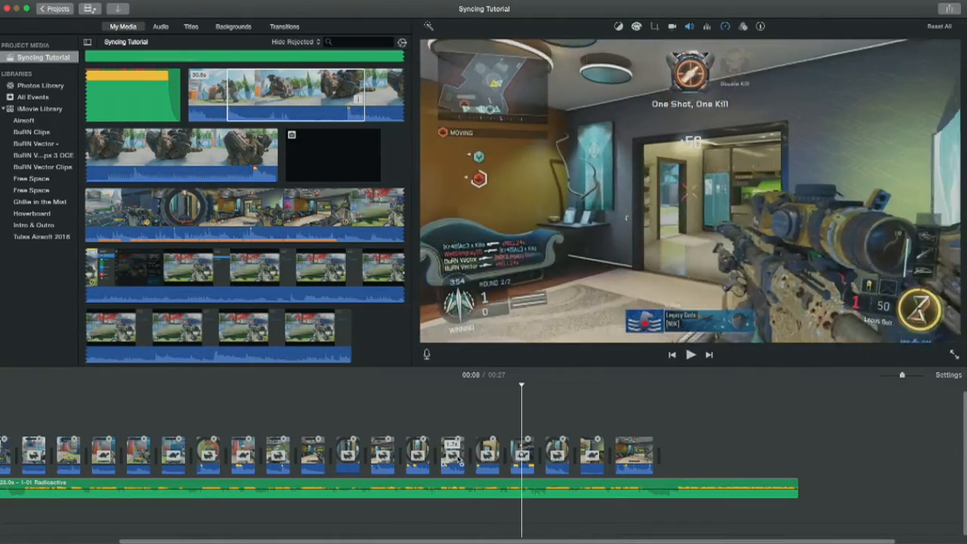
- Split the 1.7 s gameplay segment at the moment of the shot through the scope and delete the piece after the cut
key(space)
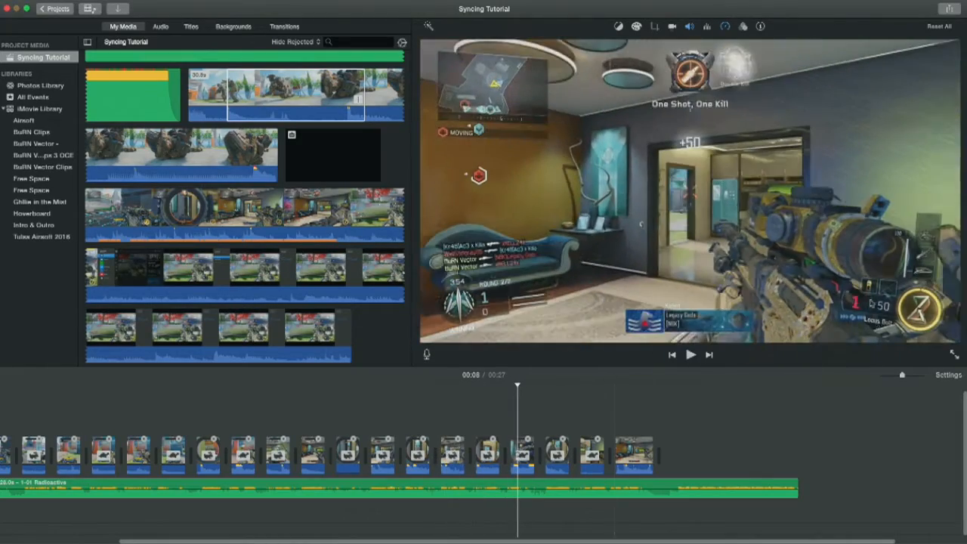
drag(900, 373, 920, 375)
click(330, 454)
key(space)
key(space)
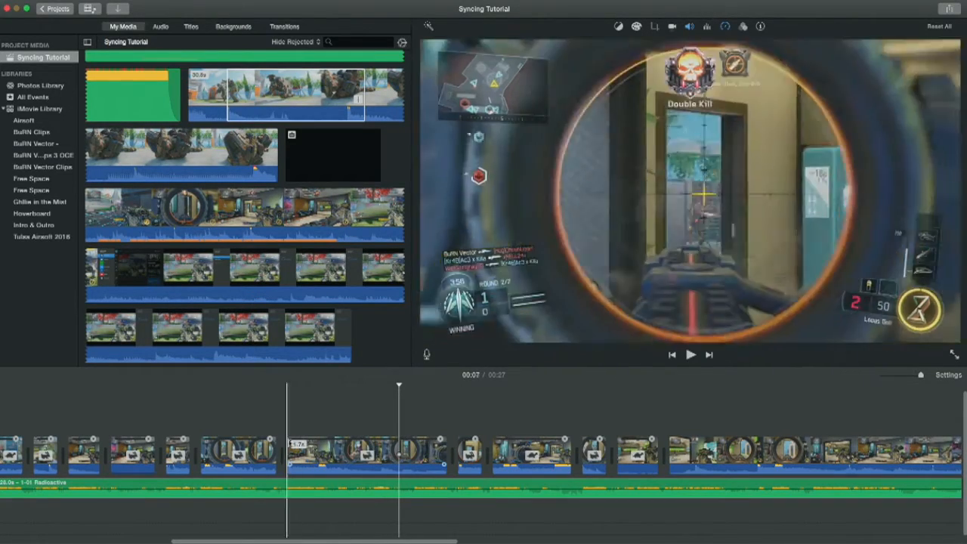
key(space)
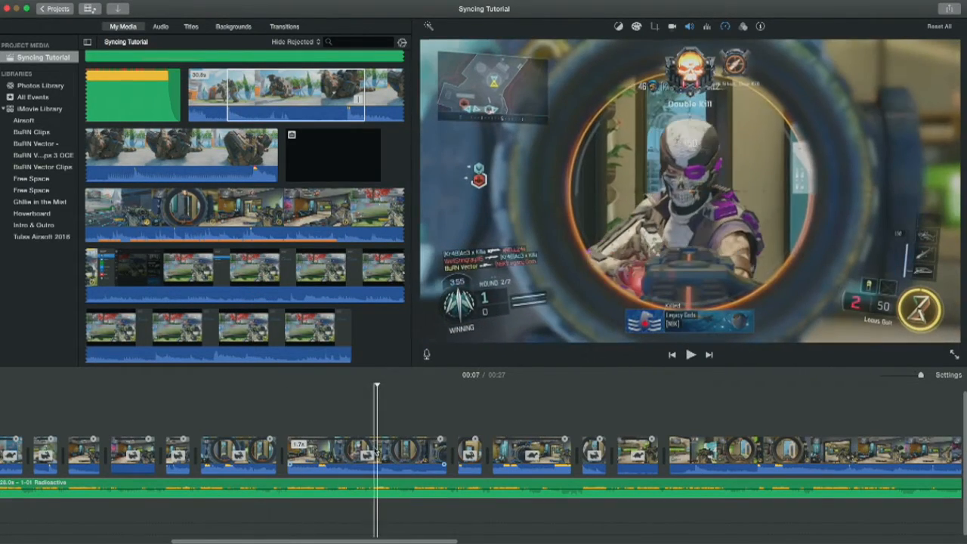
right_click(378, 451)
click(382, 450)
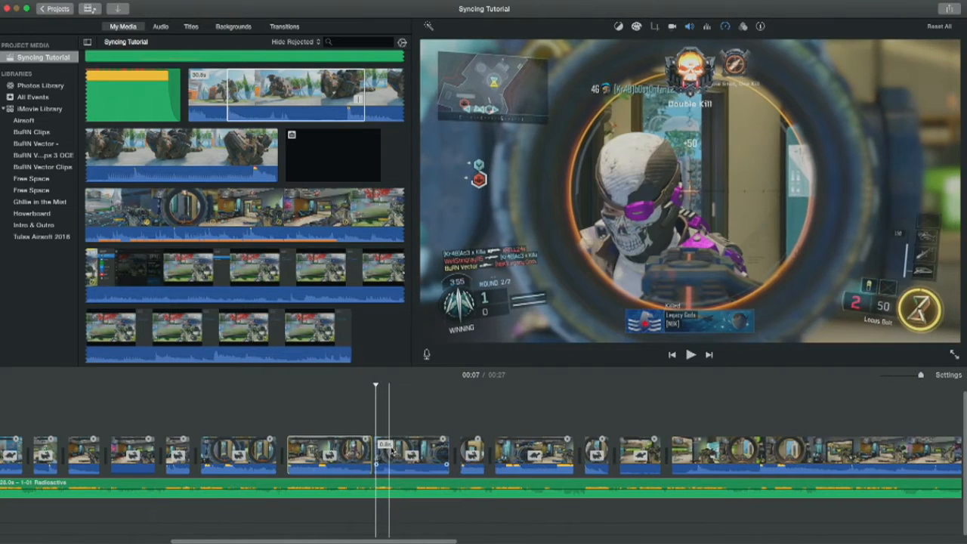
click(393, 450)
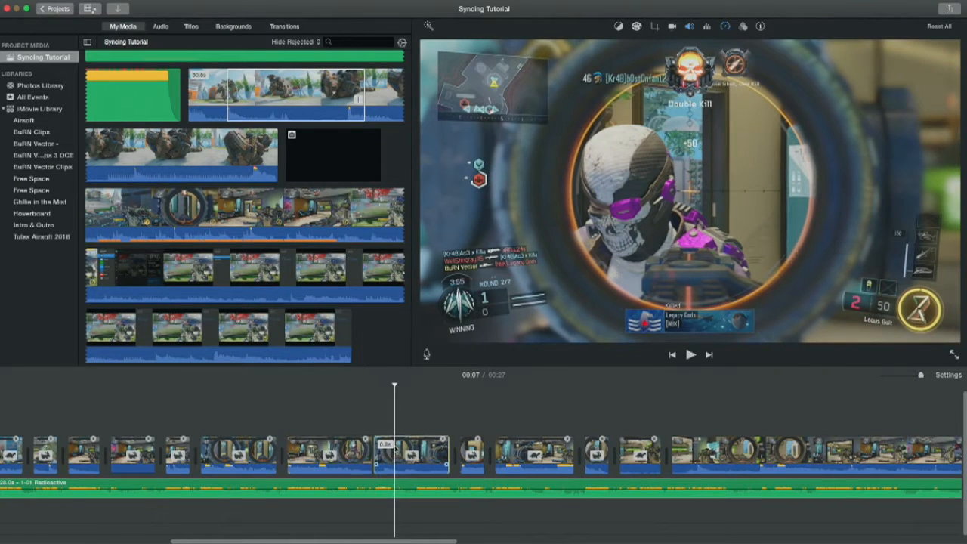
key(Delete)
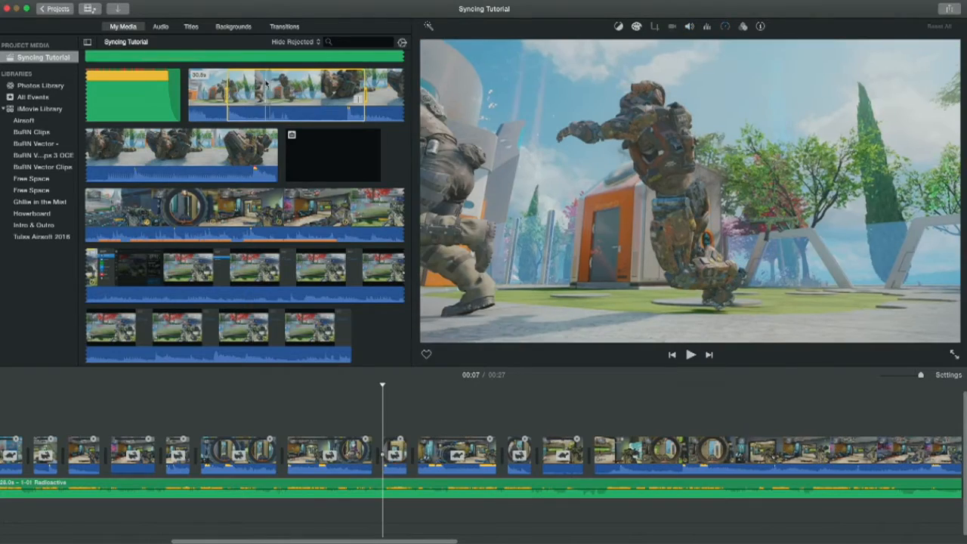
- Insert the selected cinematic range right after the cut at the shot and set it to a custom speed of 2000%
drag(327, 224, 378, 381)
key(space)
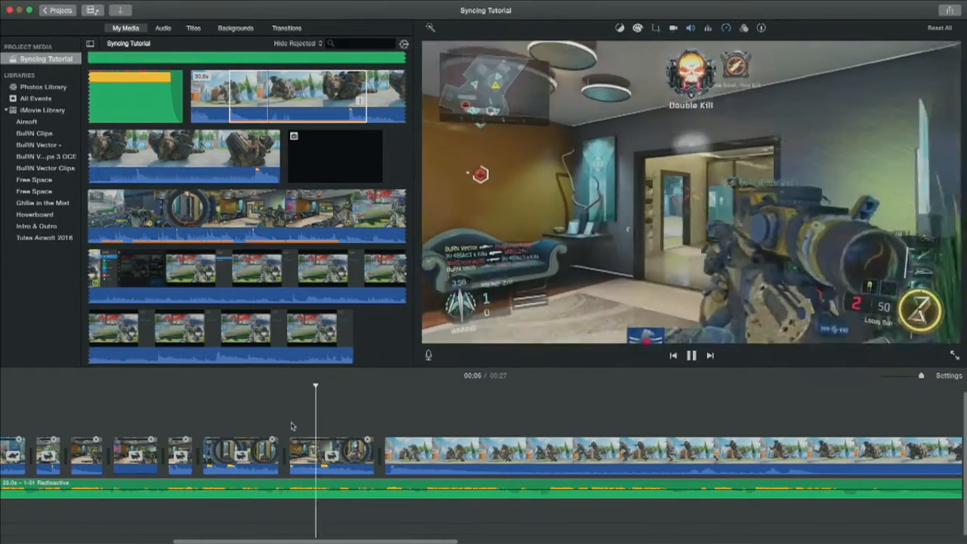
click(420, 446)
click(726, 28)
click(555, 48)
click(557, 91)
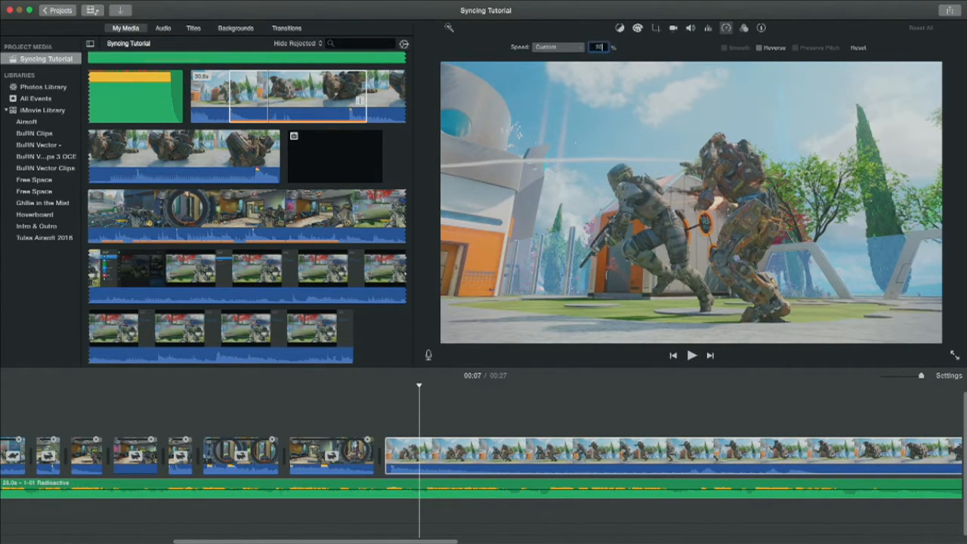
key(Return)
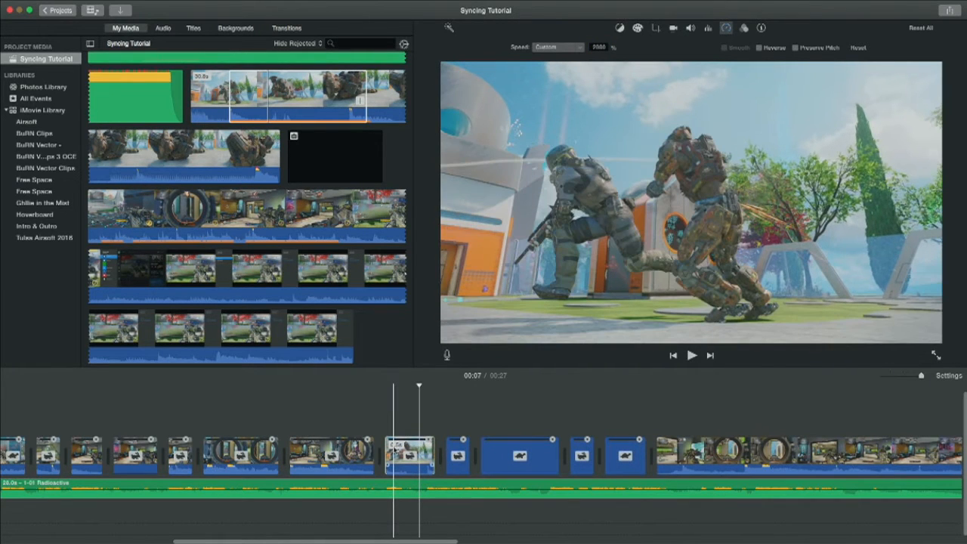
- Try splitting the cinematic clip near its start, slowing the remainder to 200%, and playing the transition from the kill
right_click(393, 451)
click(392, 451)
right_click(395, 450)
click(402, 451)
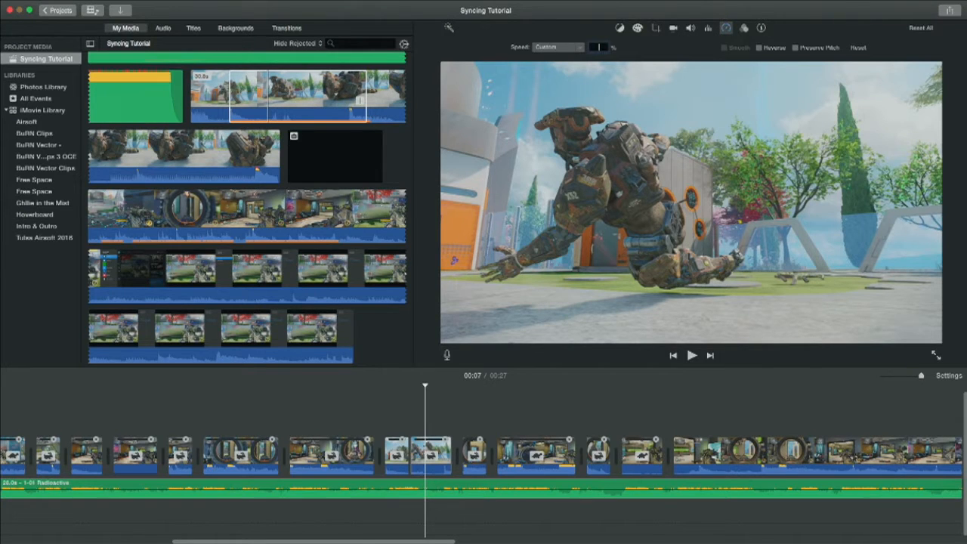
key(space)
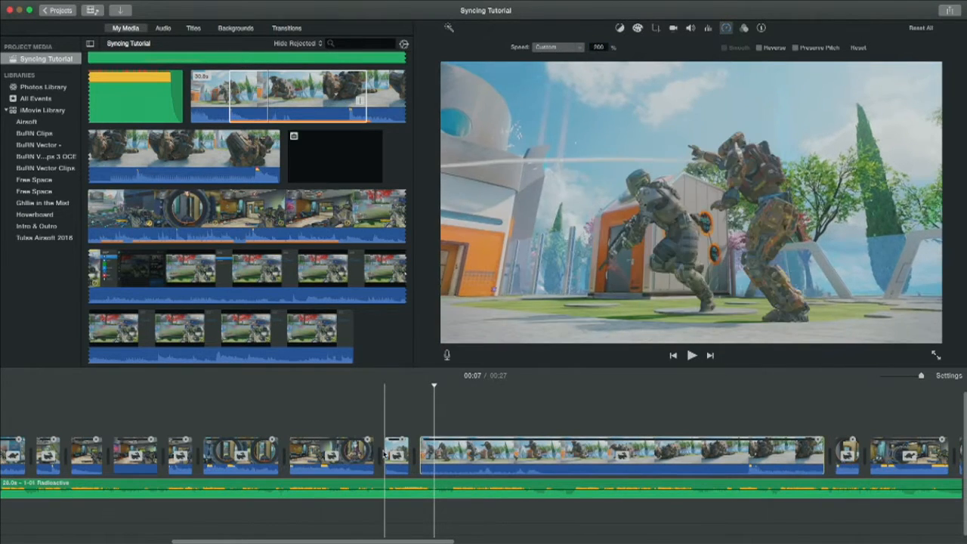
key(space)
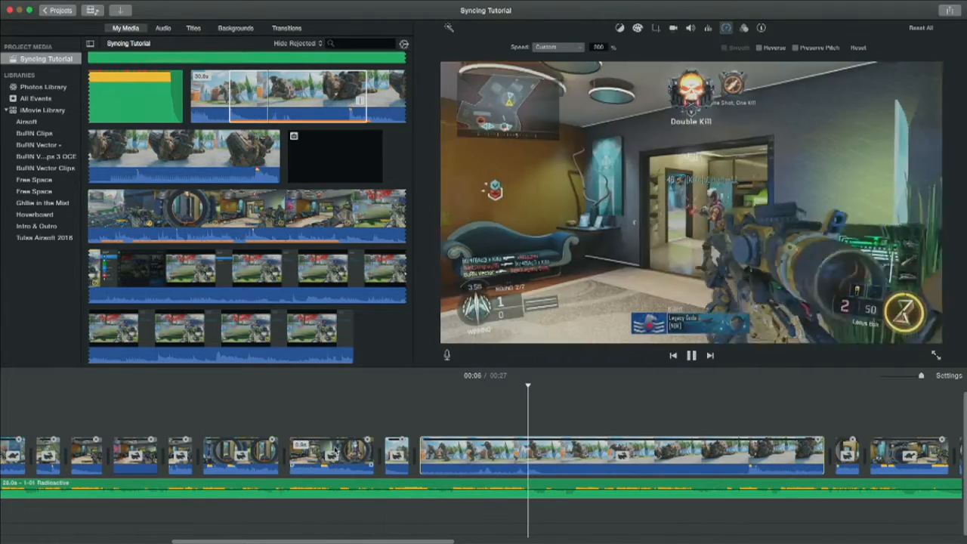
key(space)
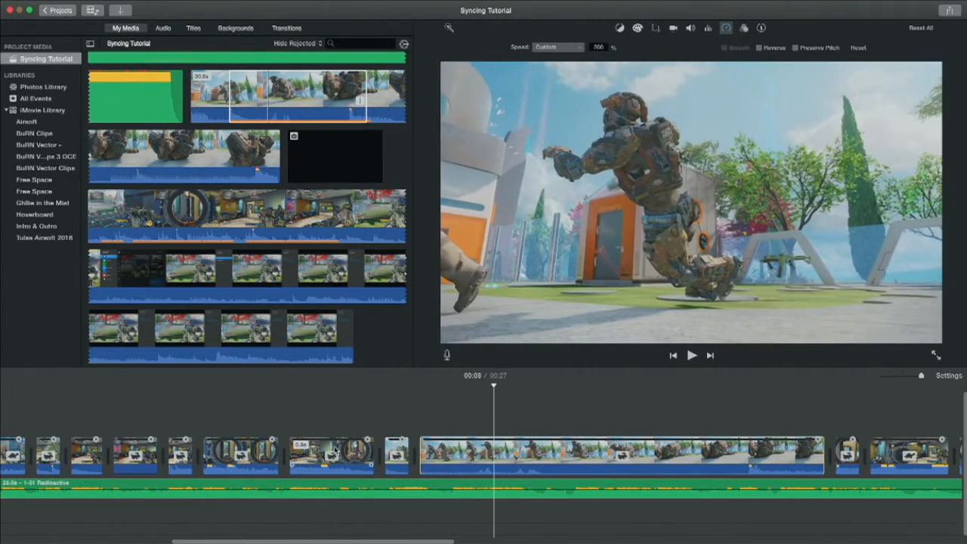
- Restore the cinematic clip to a single unsplit piece at 2000% and place the playhead shortly after its start
text(0)
key(Return)
click(395, 451)
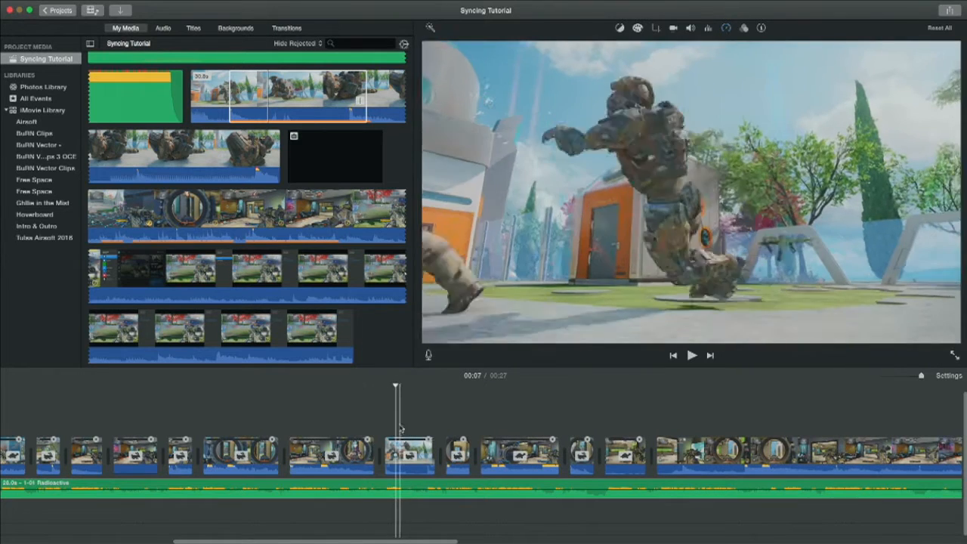
right_click(398, 448)
click(442, 459)
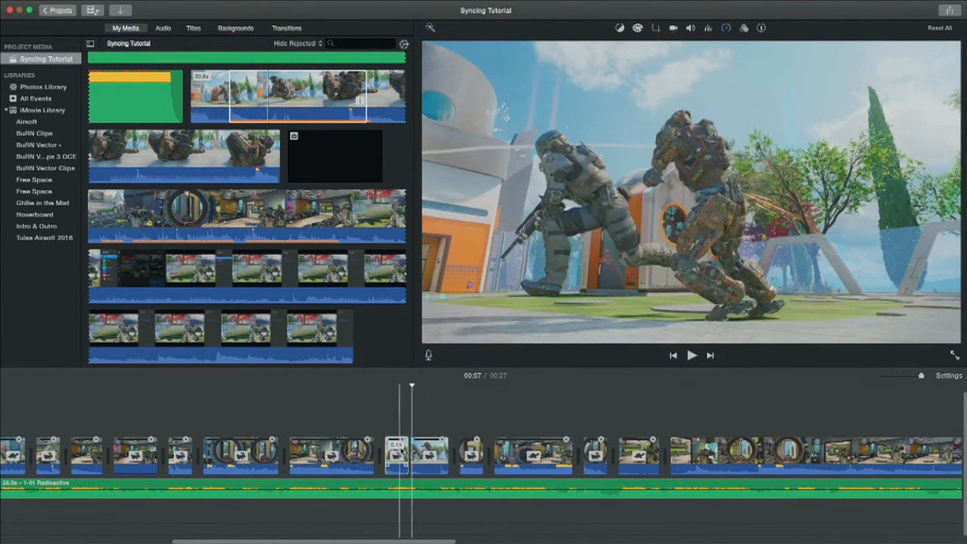
click(398, 451)
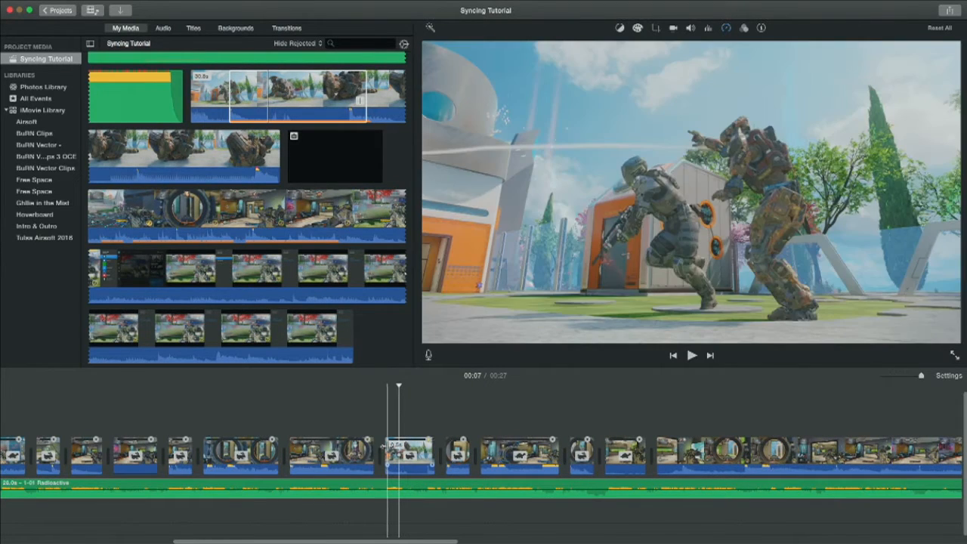
- Split the cinematic clip shortly after its start, set the piece after the cut to 200% speed, and play the transition
right_click(404, 452)
click(422, 448)
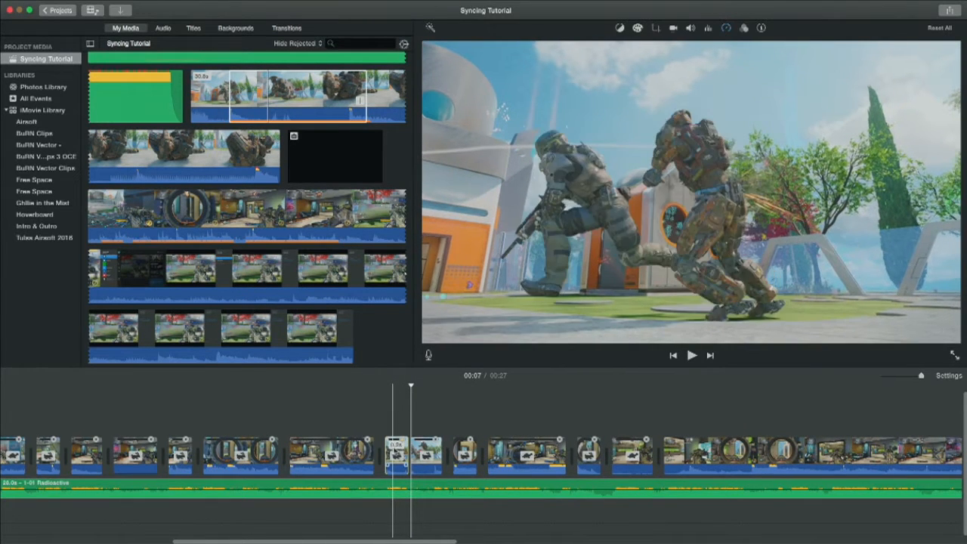
click(418, 450)
click(726, 27)
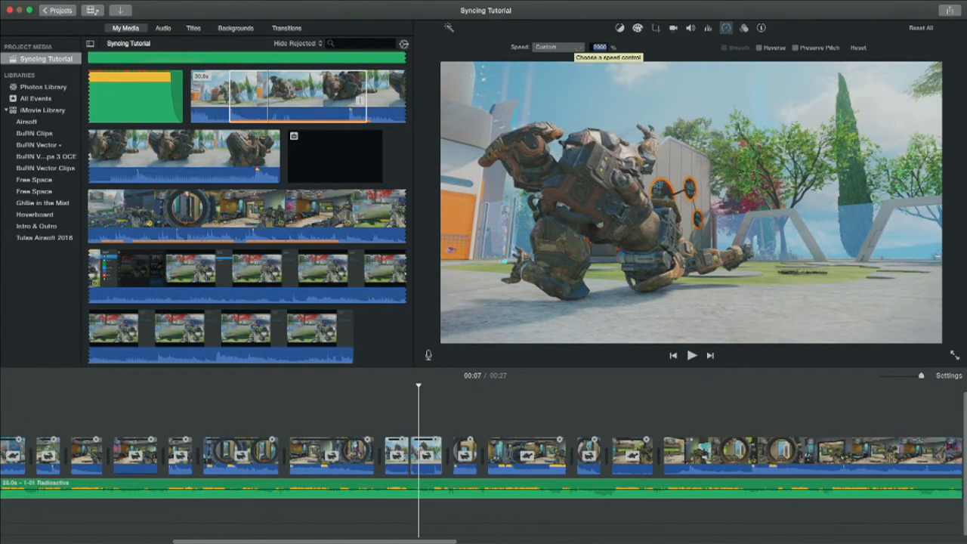
key(Return)
key(space)
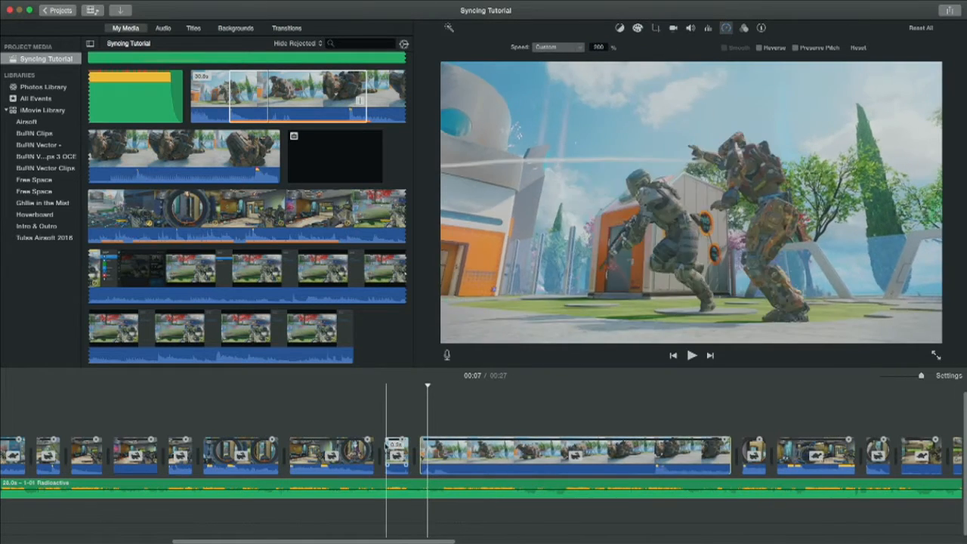
key(space)
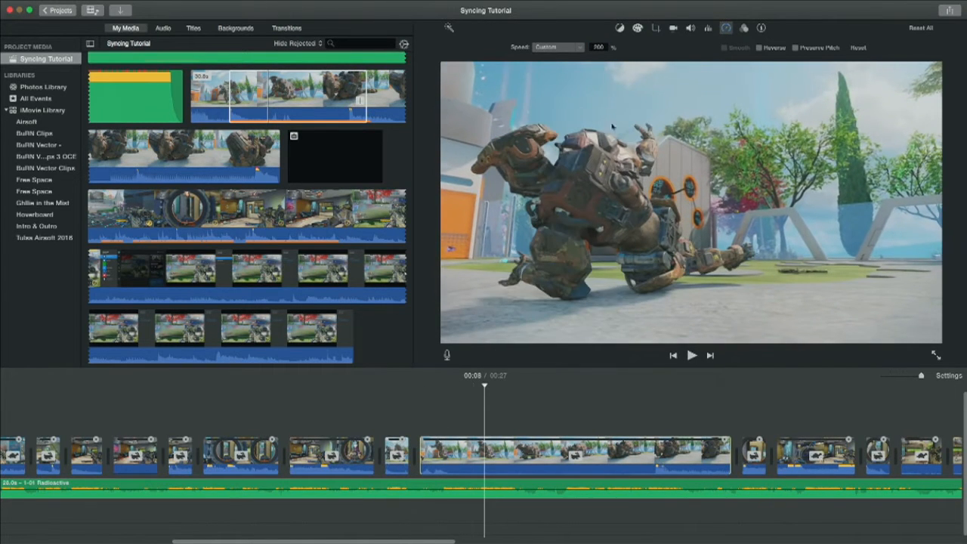
- Set the cinematic piece after the cut to 100% speed and play from just before it to find the next beat
click(598, 47)
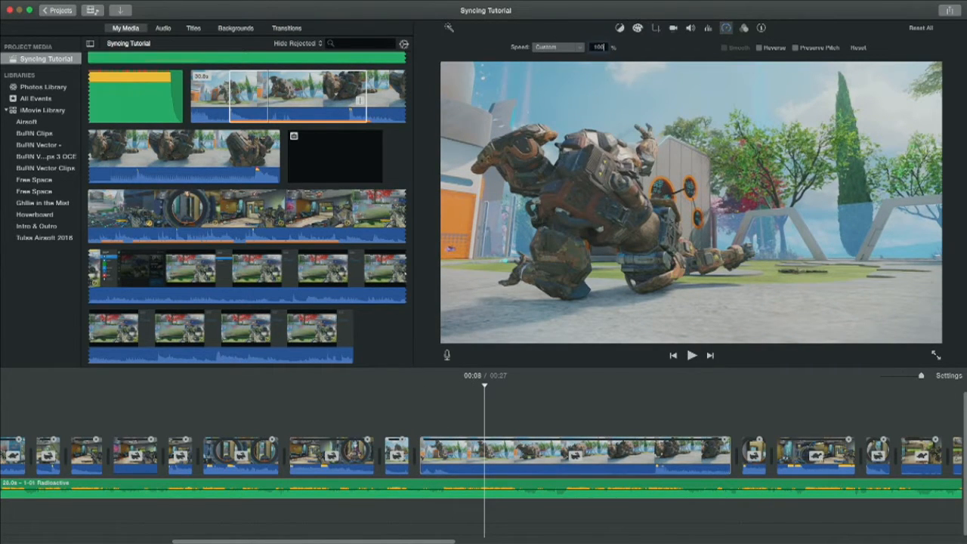
text(100)
key(Return)
key(space)
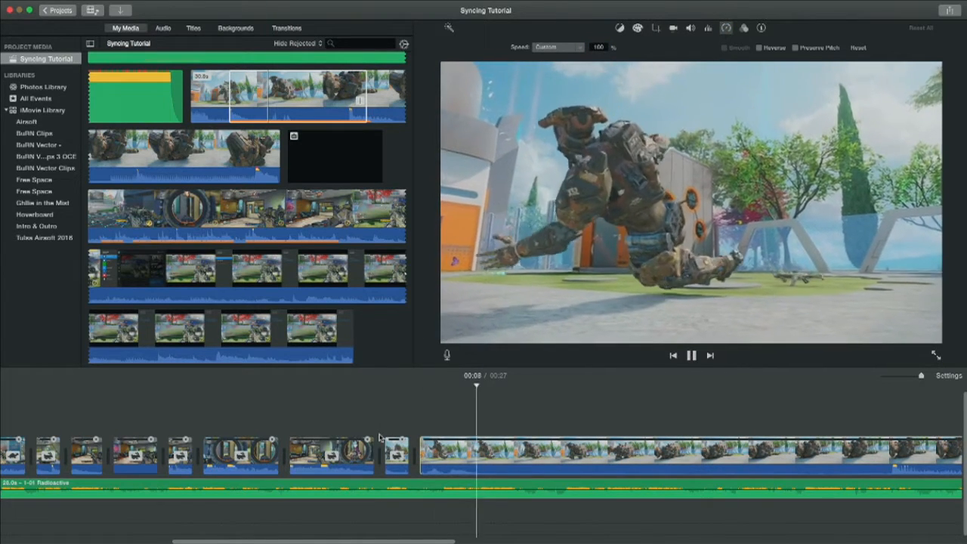
key(space)
key(space)
key(space)
- Split the 100% cinematic piece while the soldier is still falling and set the remainder to 1500% speed
right_click(481, 447)
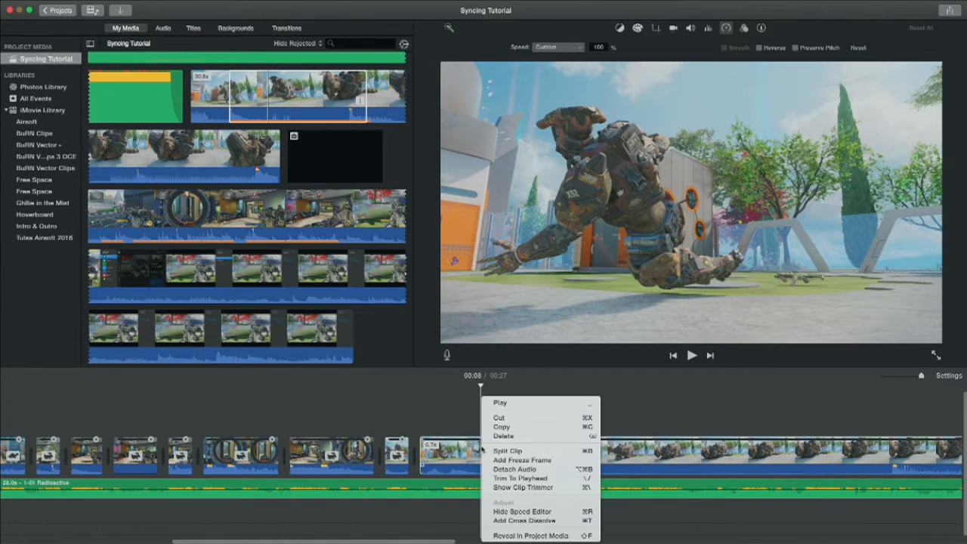
click(486, 450)
click(496, 453)
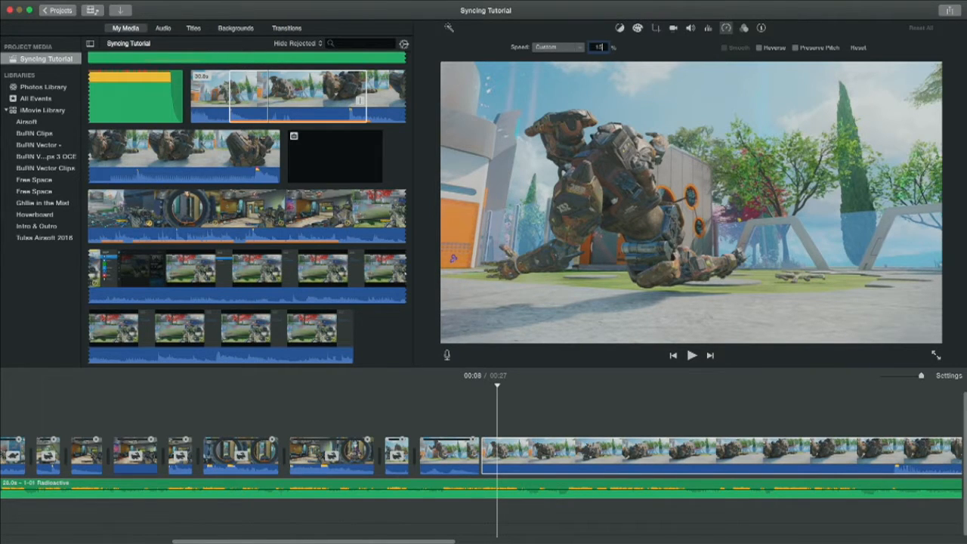
key(Return)
- Split the 1500% cinematic piece, set the part after the cut to 100% speed, and play it against the music
right_click(497, 453)
click(529, 461)
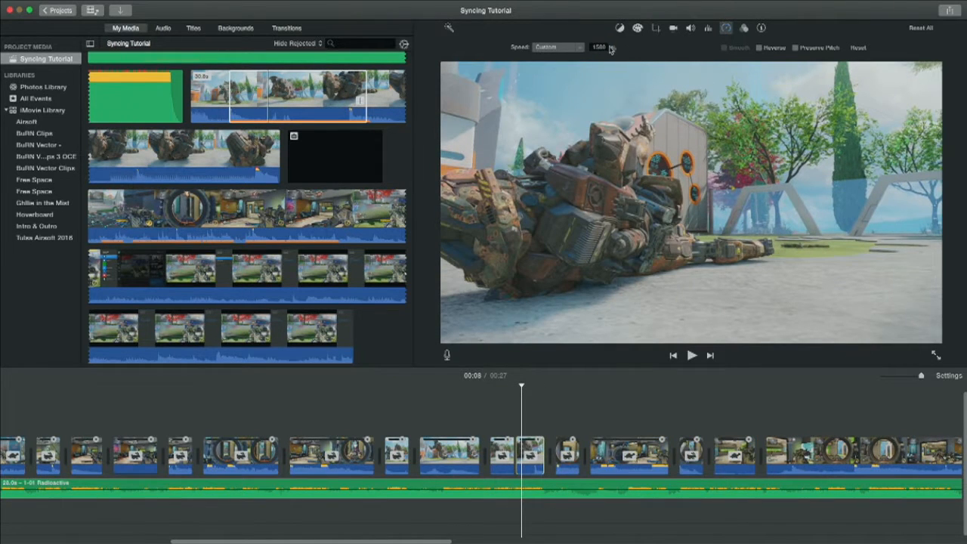
key(Return)
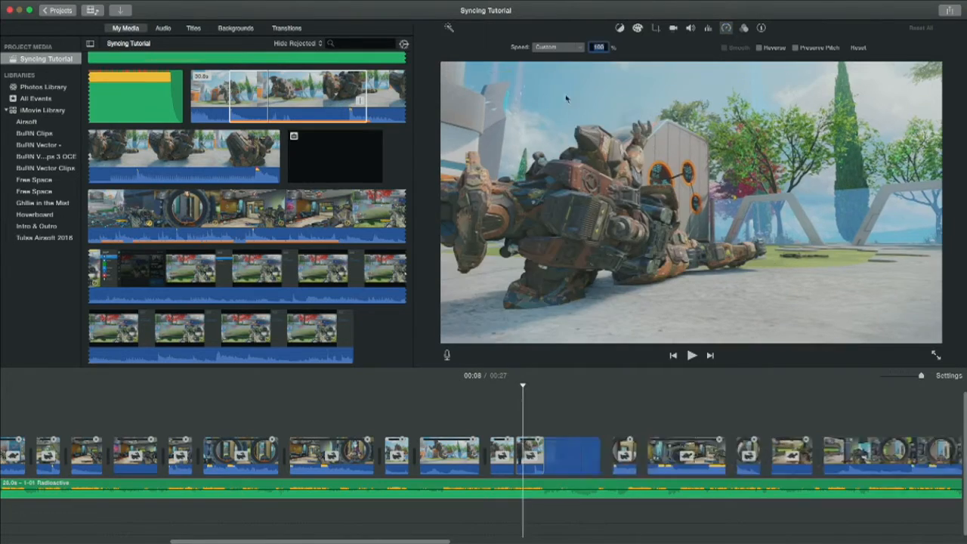
key(space)
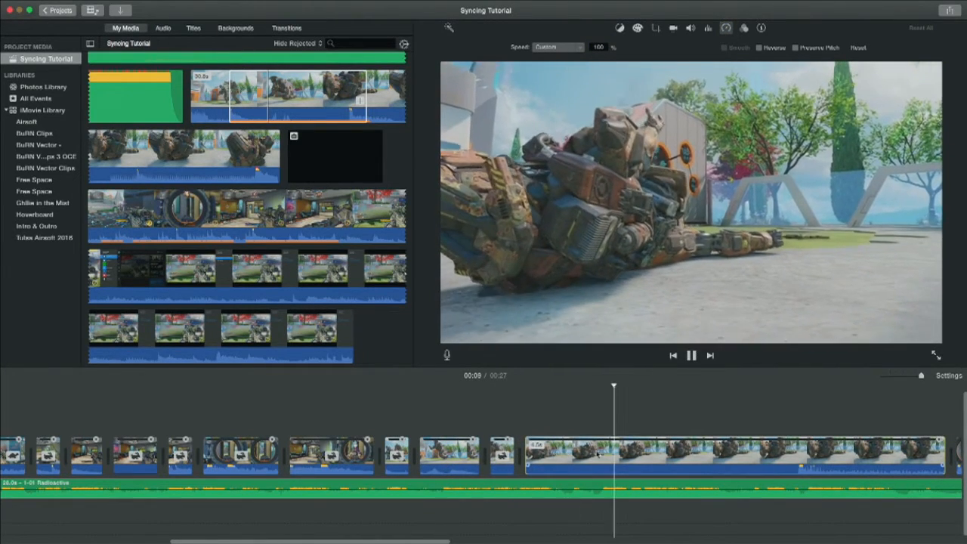
key(space)
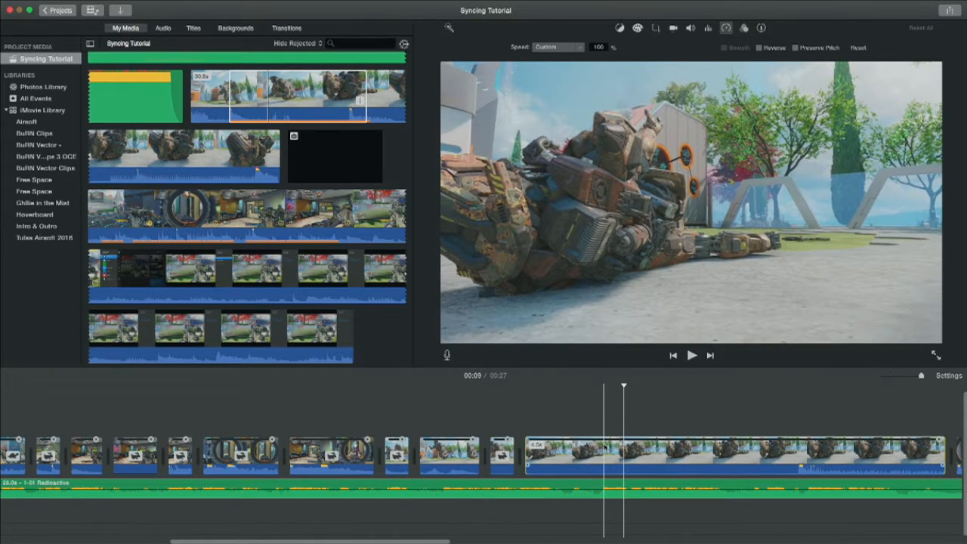
- Split the 100% cinematic piece about 0.8 s after its start and set the remainder to 2000% speed
right_click(604, 448)
click(627, 450)
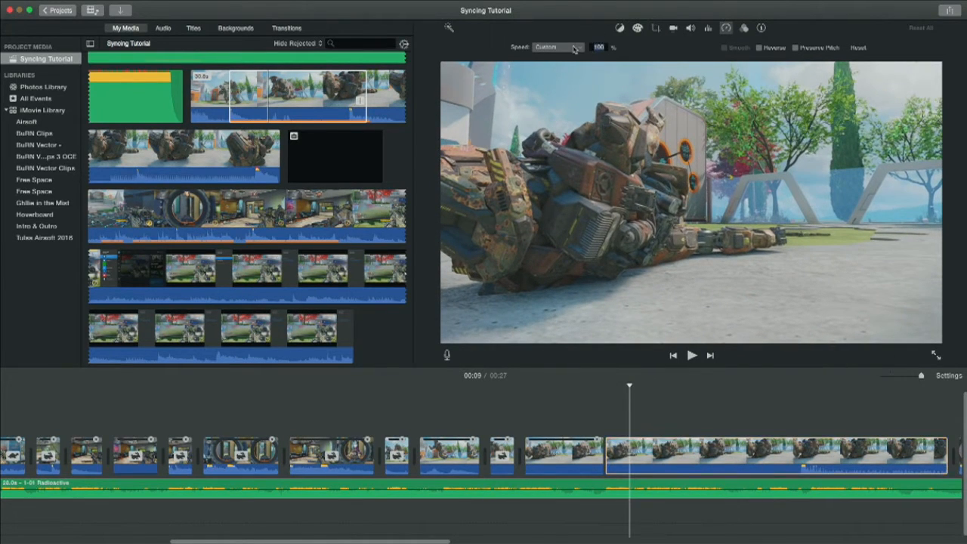
text(2000)
key(Return)
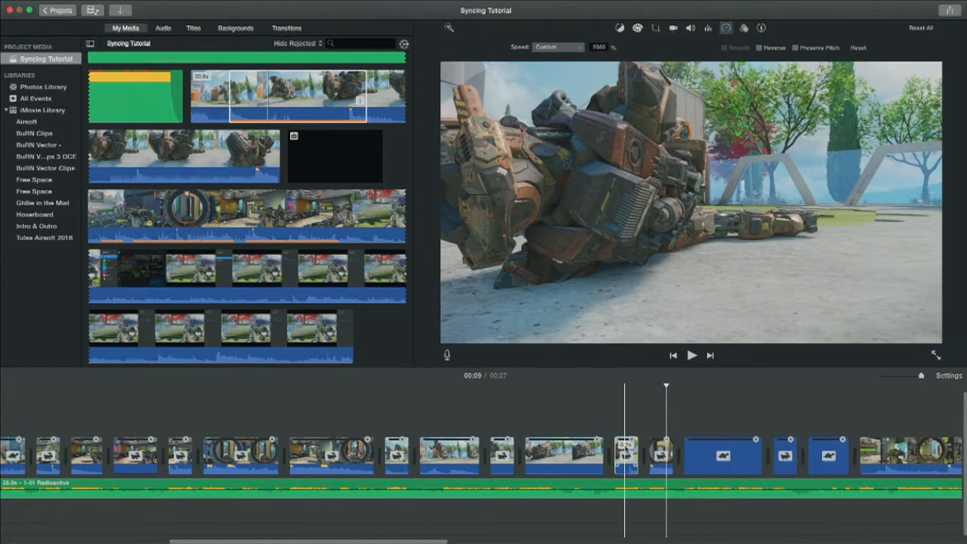
- Try to split the short 2000% cinematic piece near its middle, and lower its speed to 1300%
right_click(624, 447)
click(622, 447)
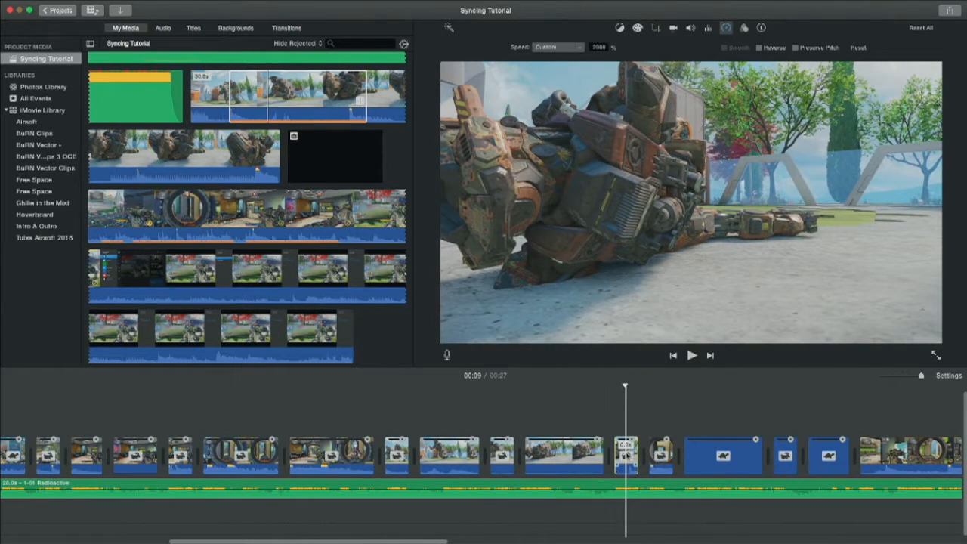
right_click(624, 447)
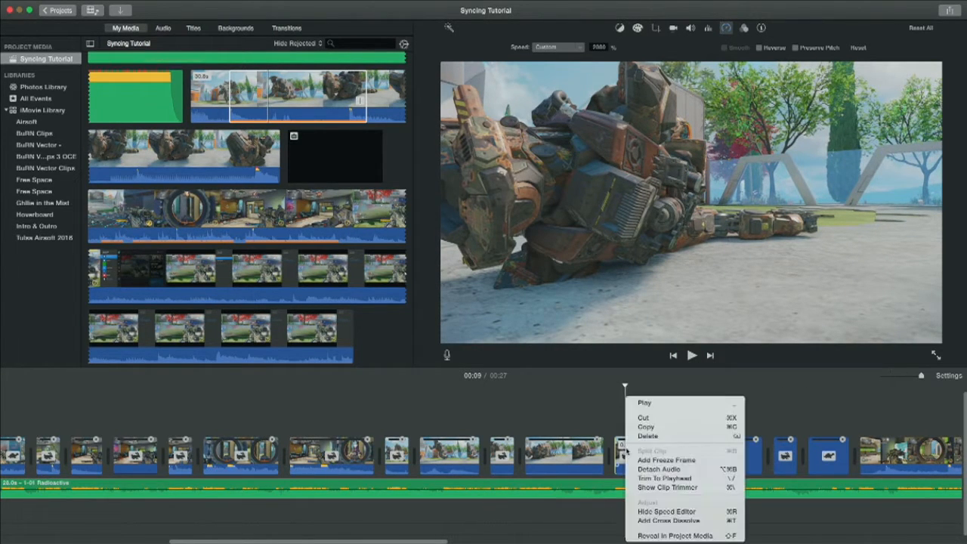
click(624, 447)
right_click(626, 450)
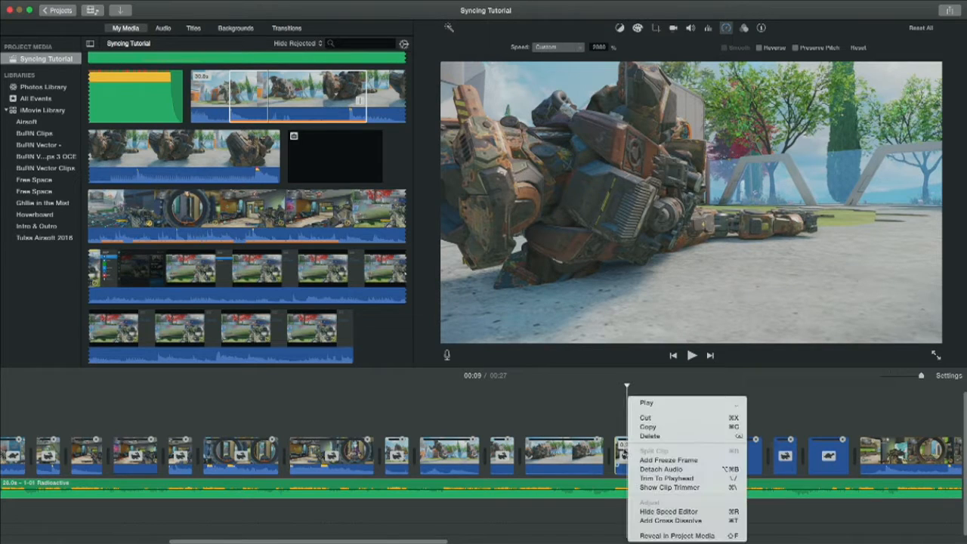
click(625, 451)
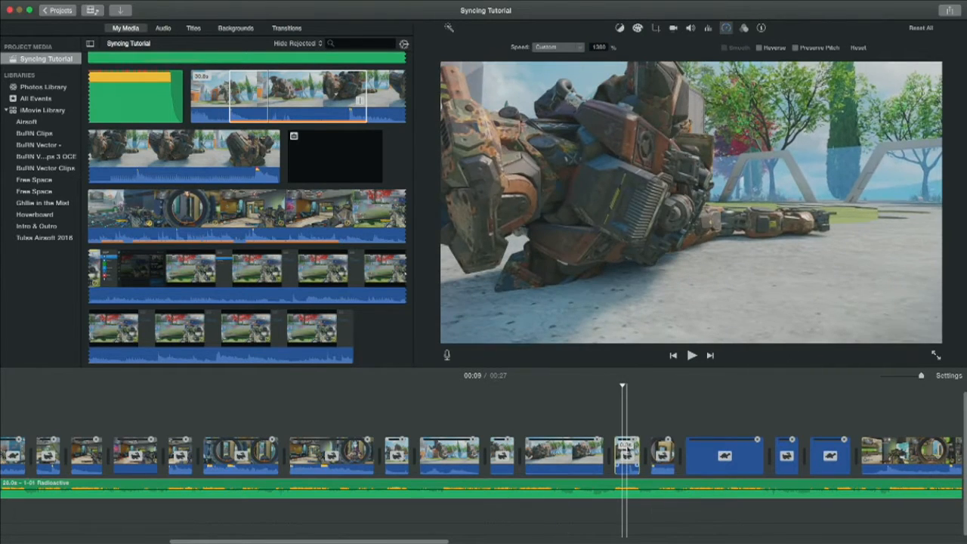
- Split the 1300% cinematic piece, slow the part after the cut to 70% speed, and play it
right_click(625, 390)
click(635, 450)
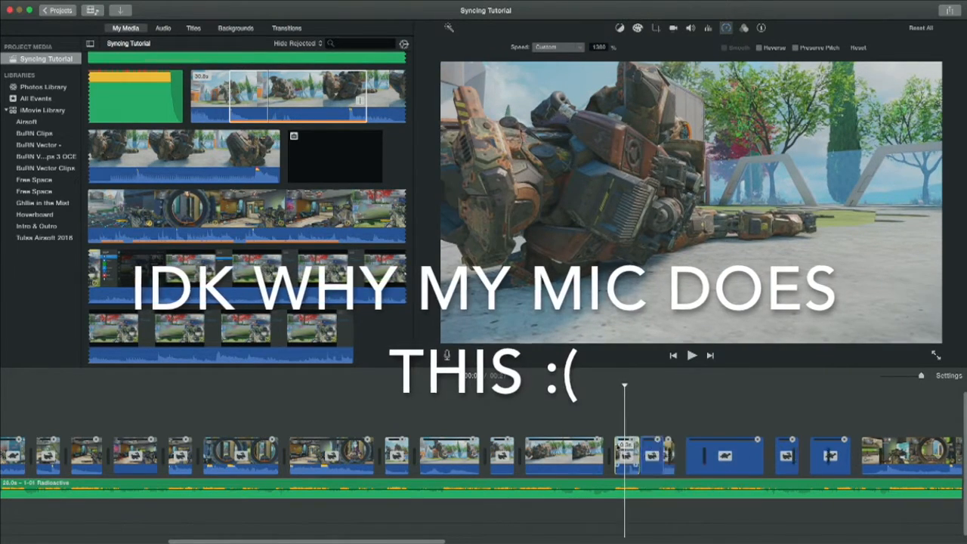
click(650, 450)
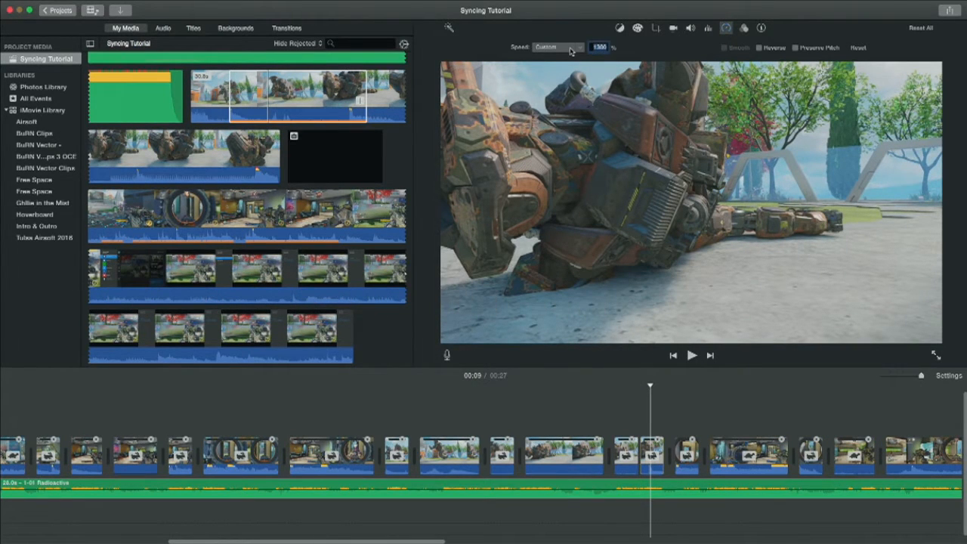
text(70)
key(Return)
key(space)
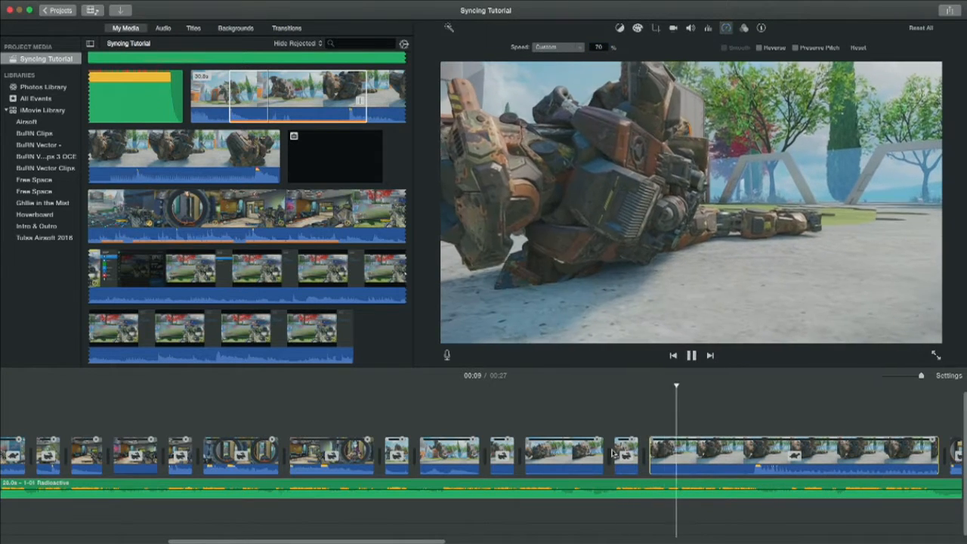
key(space)
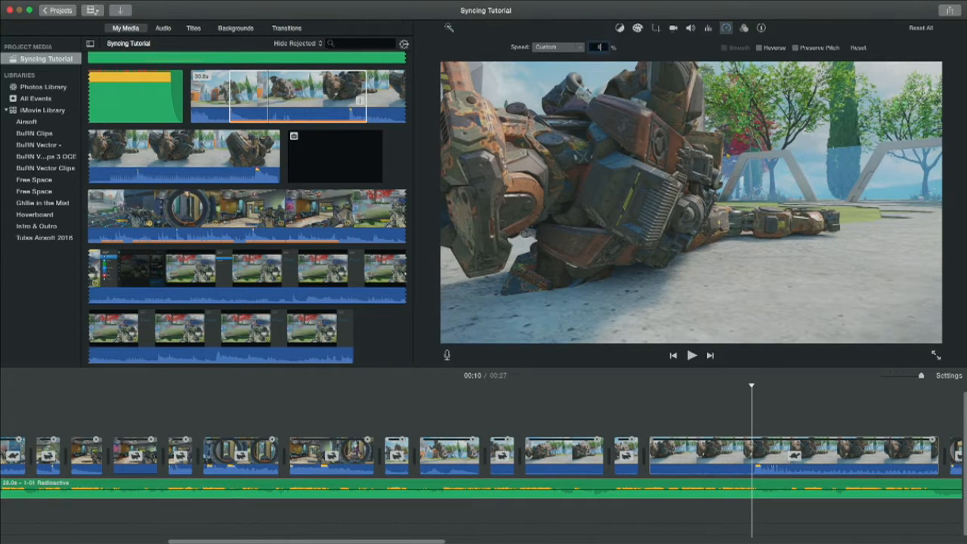
- Set the last cinematic piece to 100% speed and play the sequence from the preceding kill
key(Return)
key(space)
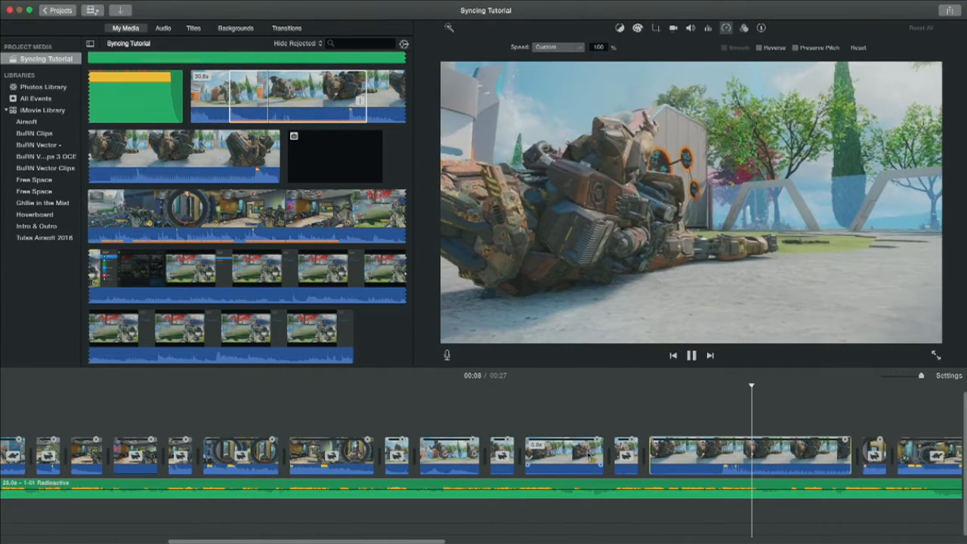
key(space)
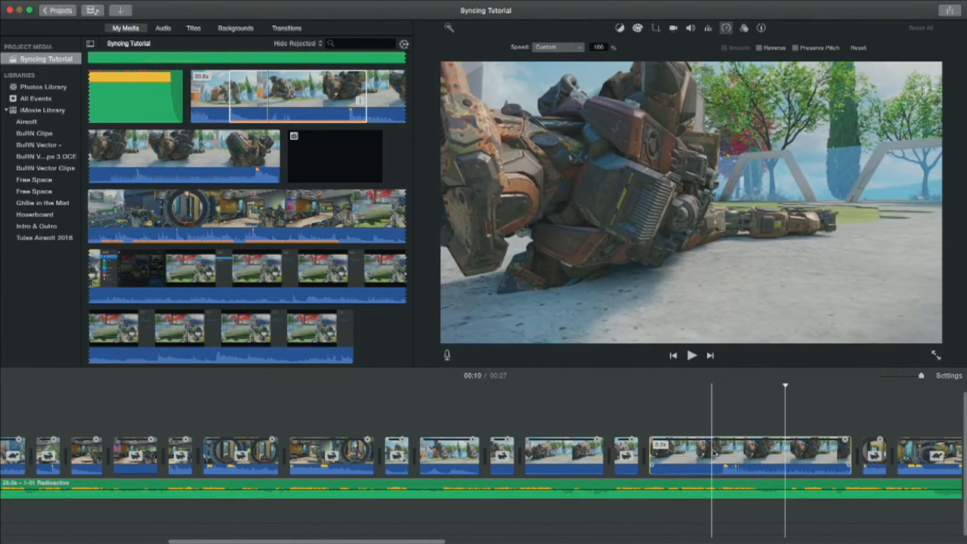
key(space)
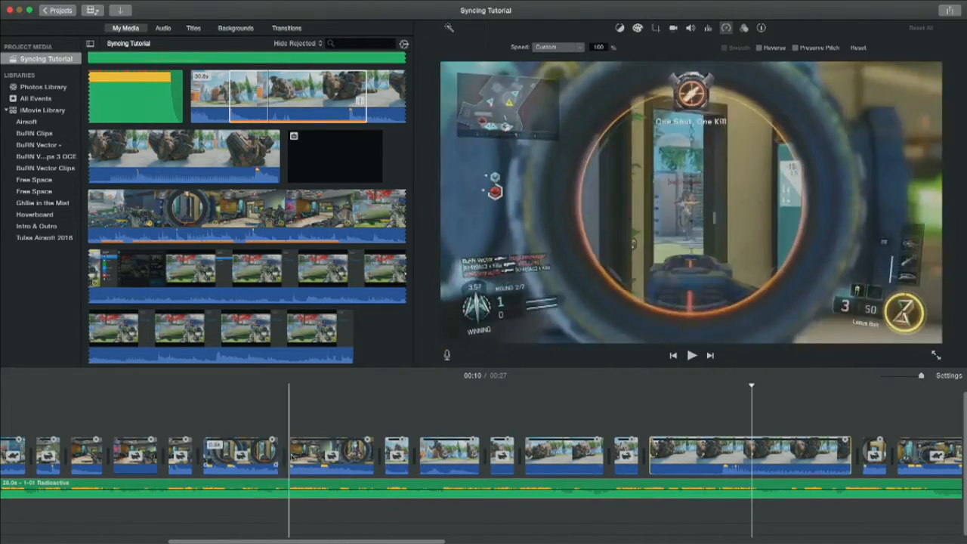
key(space)
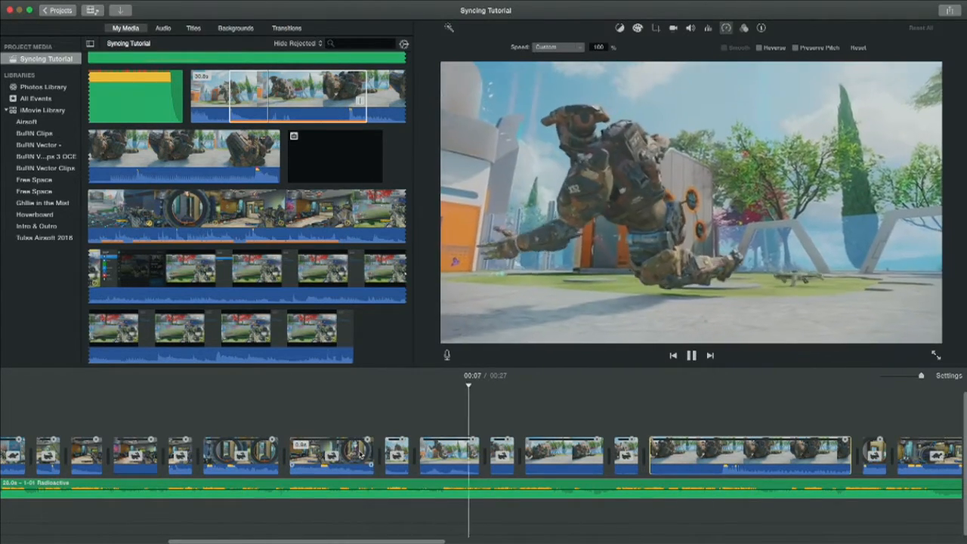
key(space)
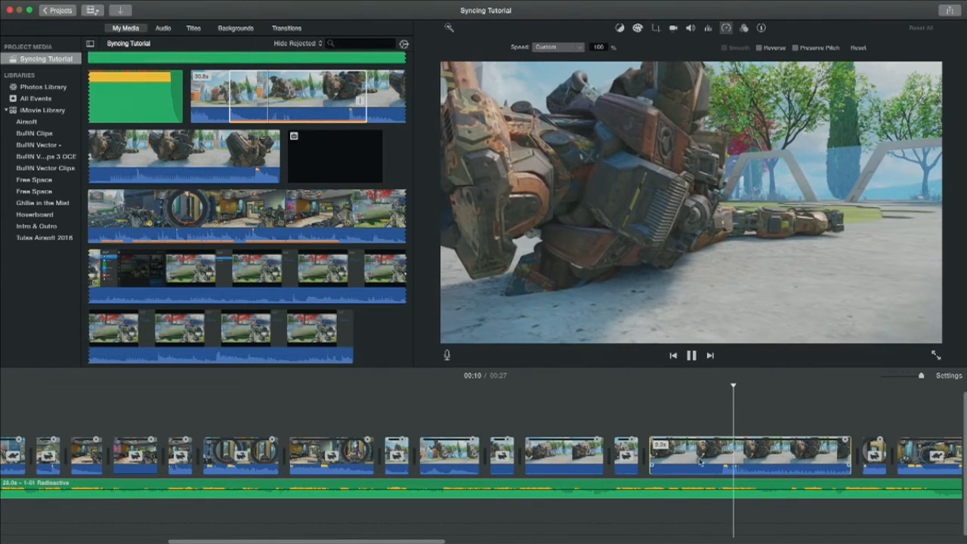
- Split the last cinematic piece about 0.8 s in, delete the part after the cut, and play into the following gameplay
right_click(722, 451)
click(757, 451)
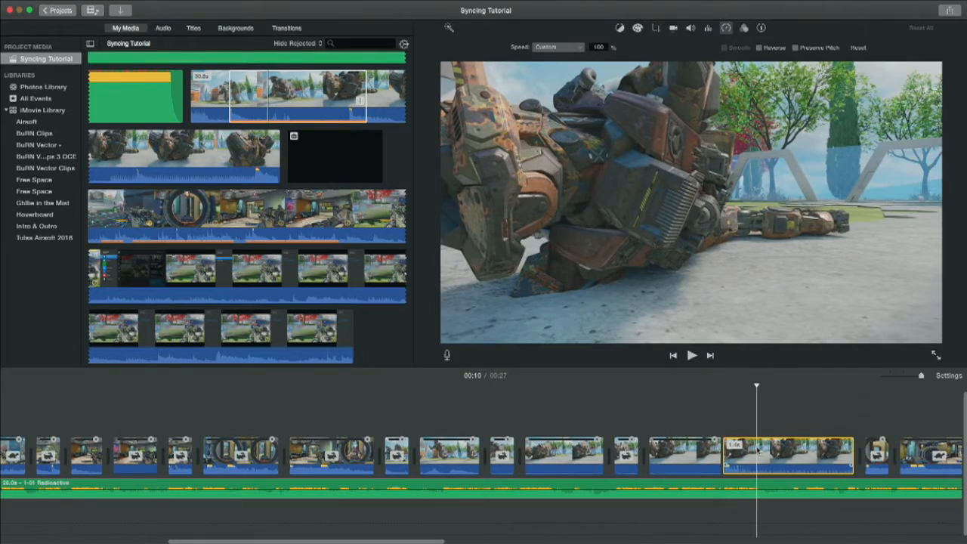
key(Delete)
key(space)
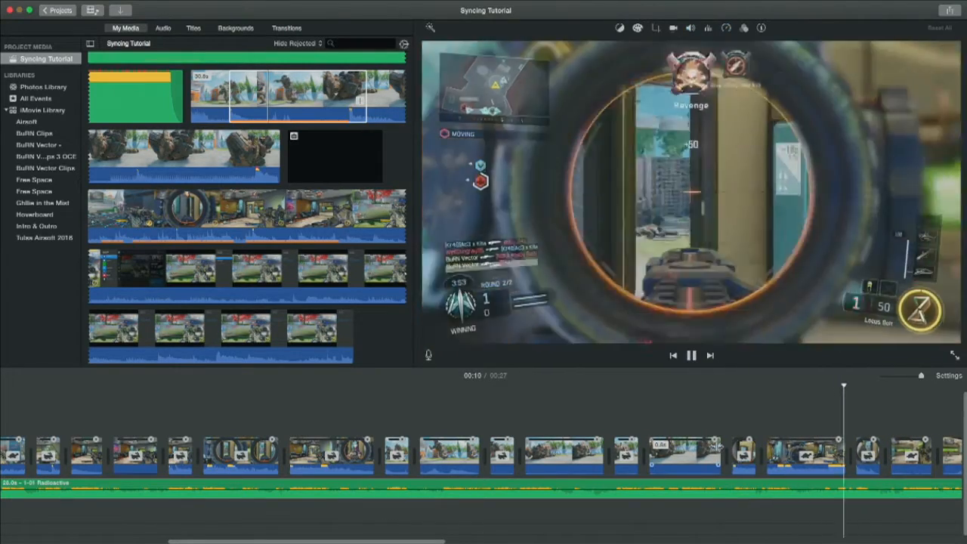
key(space)
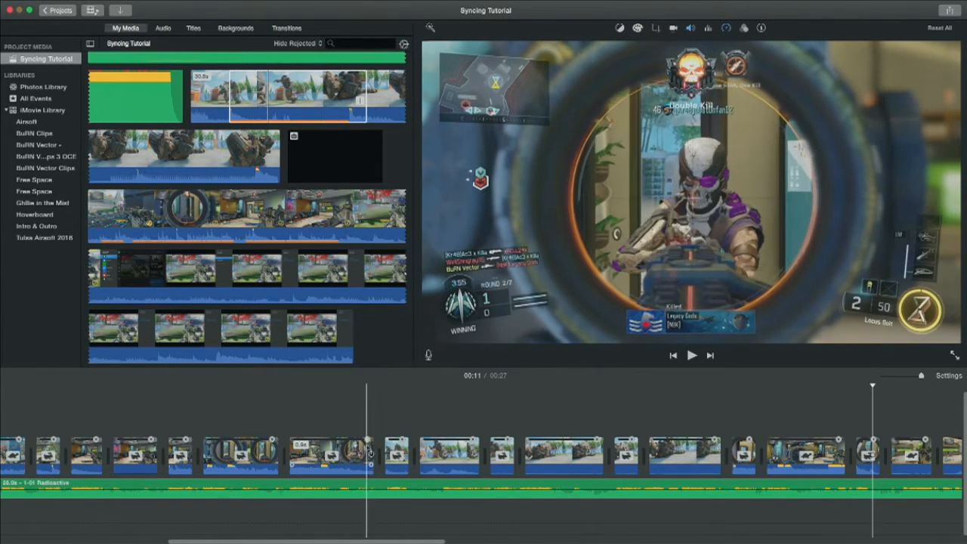
- Split the gameplay segment before the cinematic near its scope shot and extend the piece after the cut to about 1.4 s
right_click(360, 451)
click(367, 454)
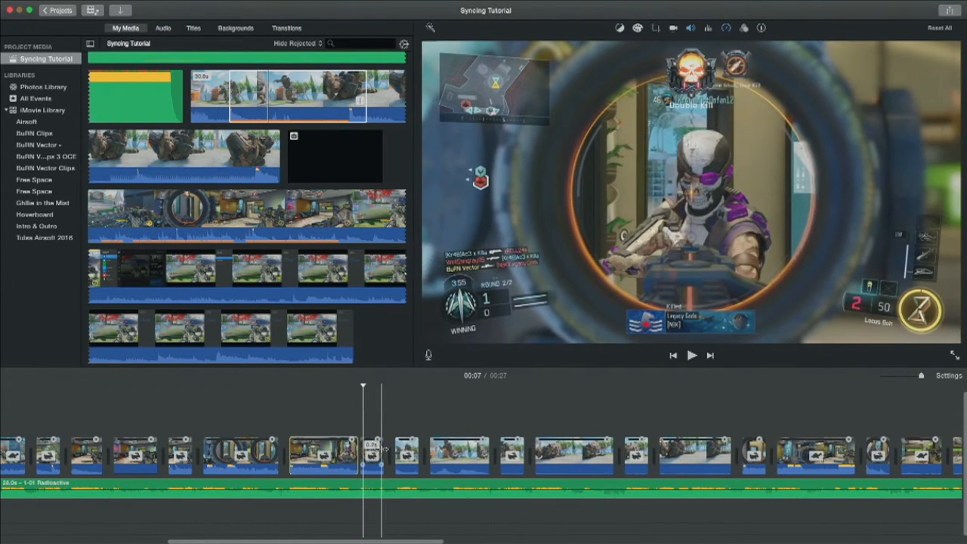
drag(367, 453, 461, 453)
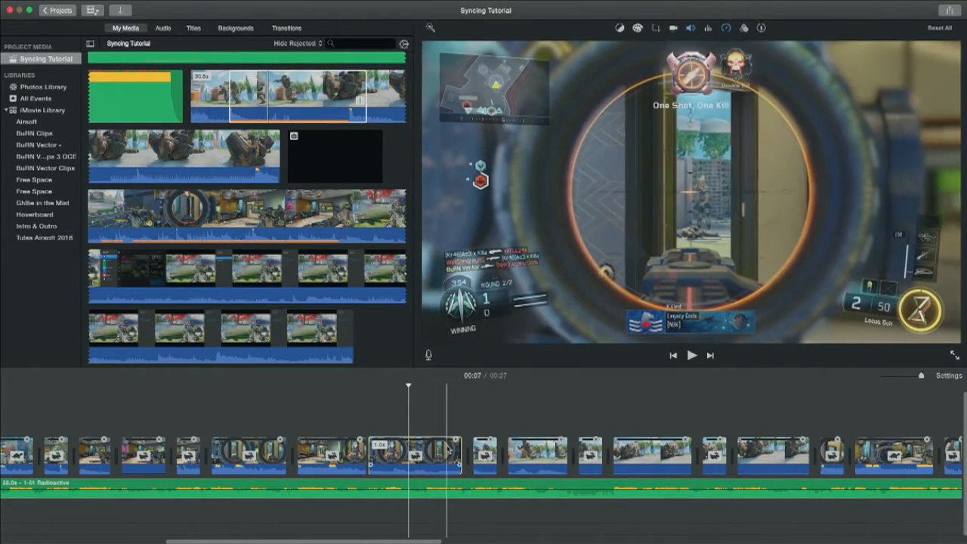
drag(462, 453, 504, 451)
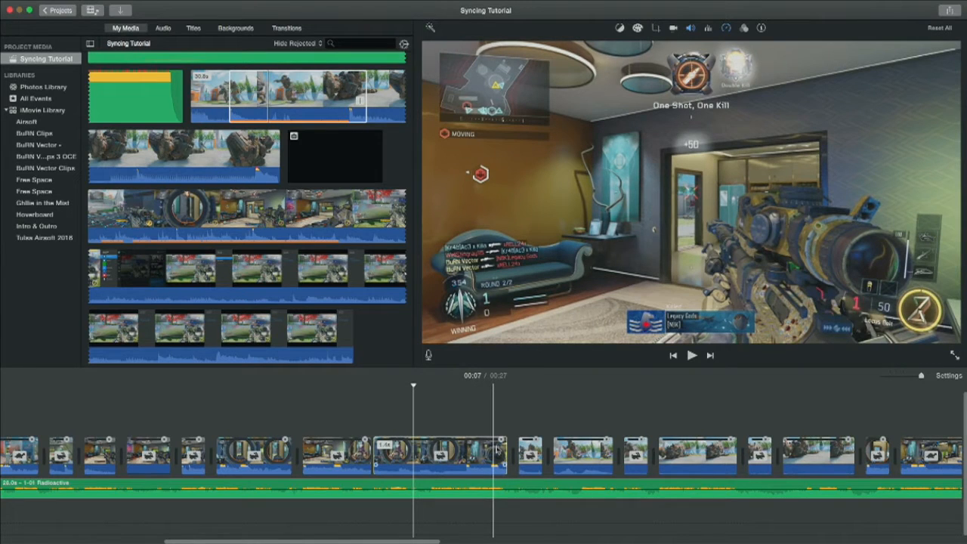
- Delete the extended gameplay piece before the cinematic and play from the preceding scope shot through the cinematic pieces
key(Delete)
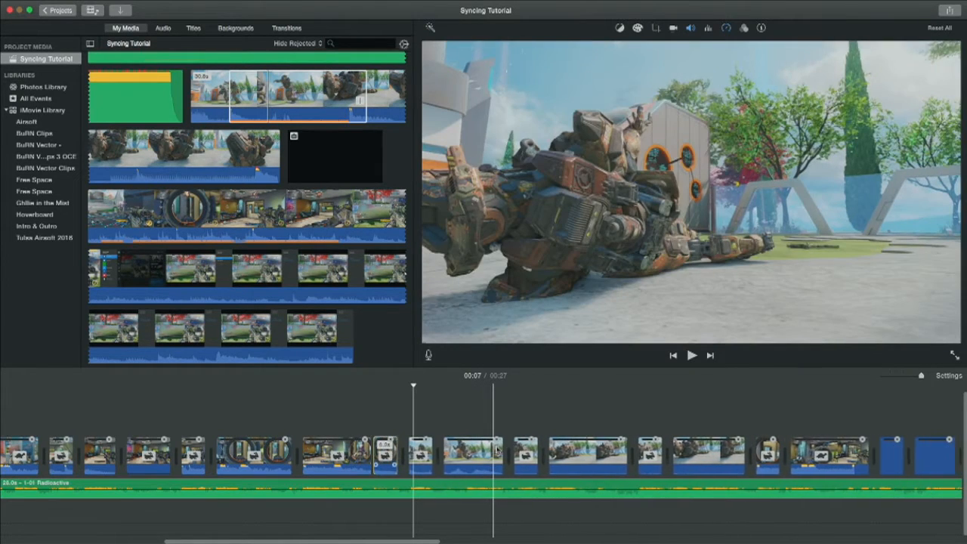
key(space)
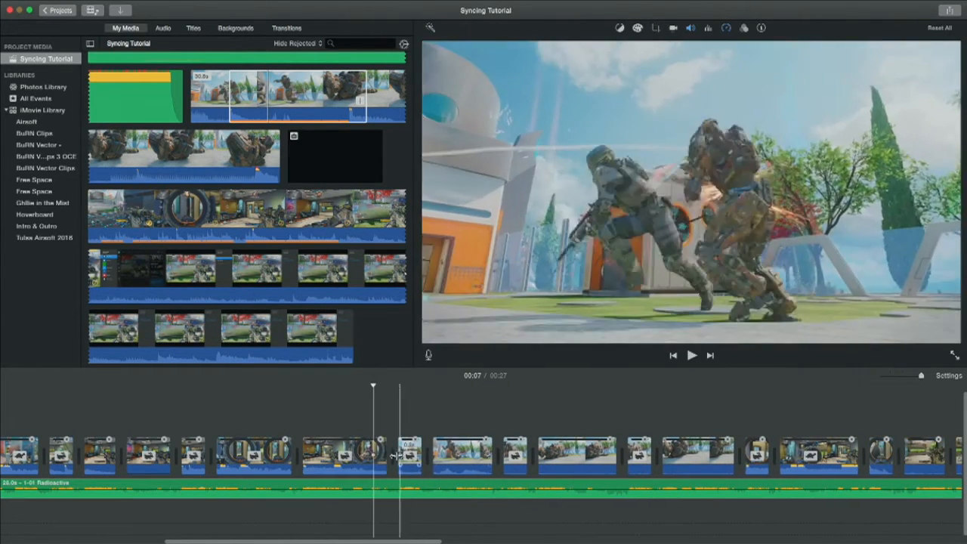
key(space)
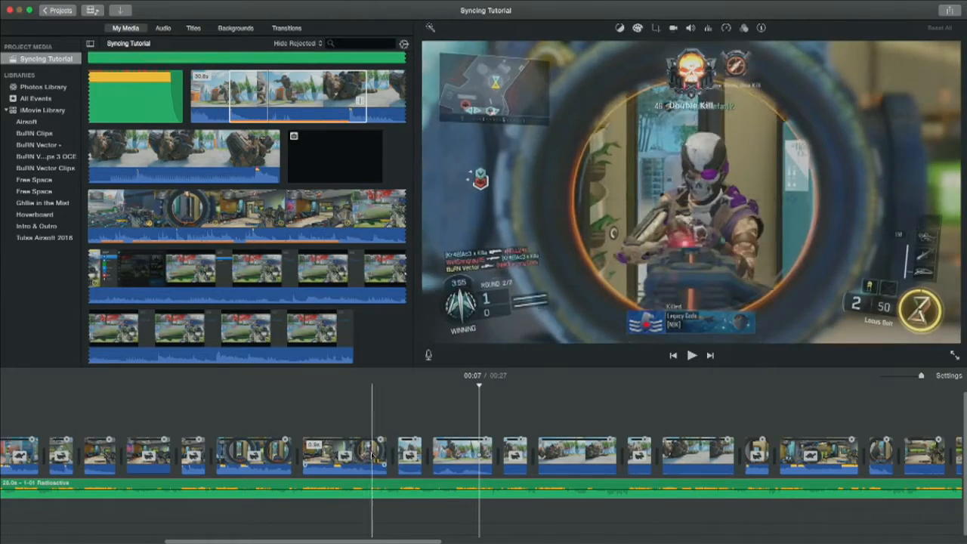
- Extend the gameplay segment after the last cinematic piece to about 1.4 s and play through it
scroll(370, 453, right, 3)
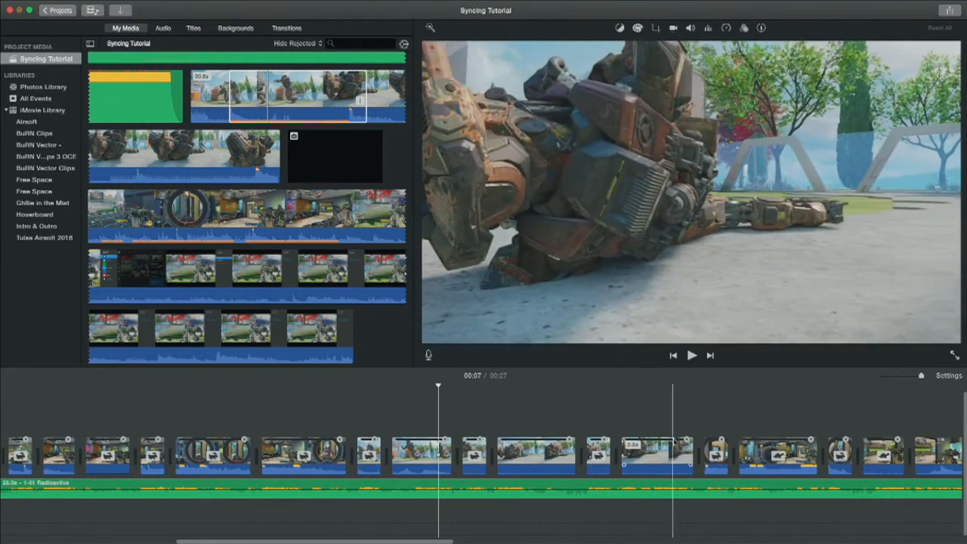
click(754, 445)
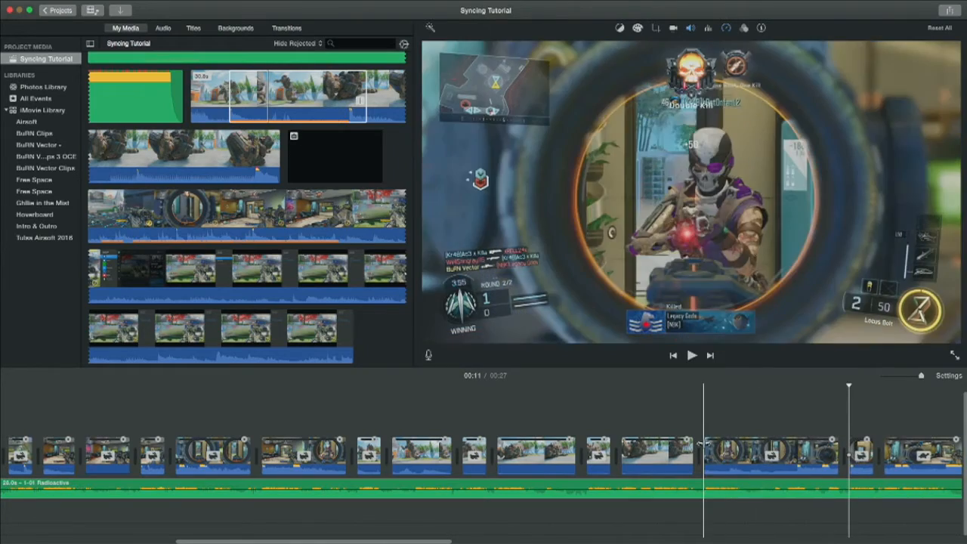
key(space)
key(space)
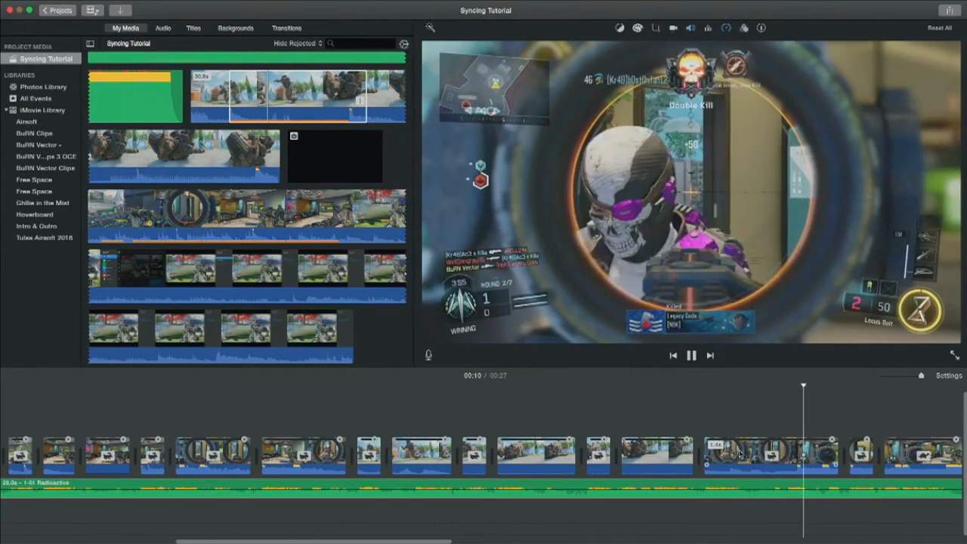
- Split that gameplay segment about 1.0 s in, delete the part after the cut, and replay the scope shot
click(795, 453)
right_click(794, 453)
click(817, 453)
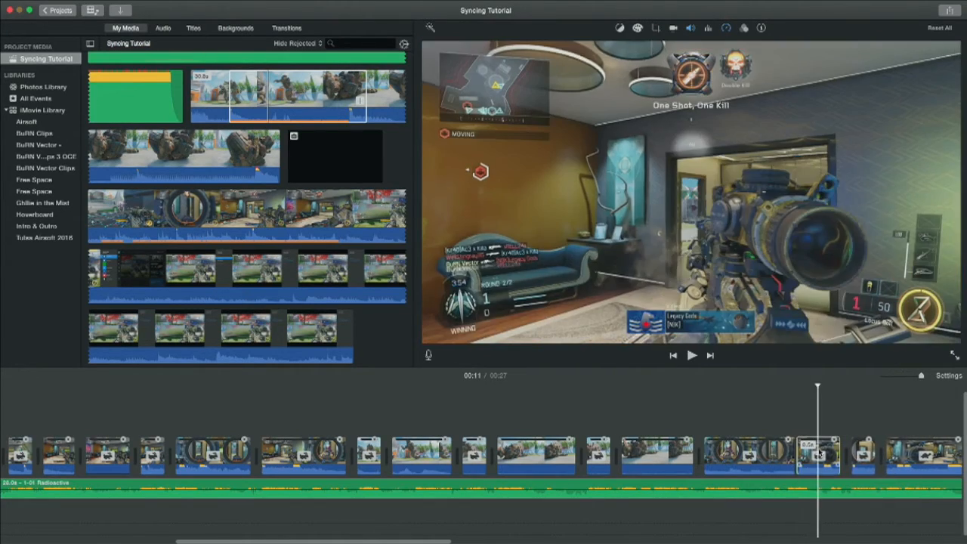
key(space)
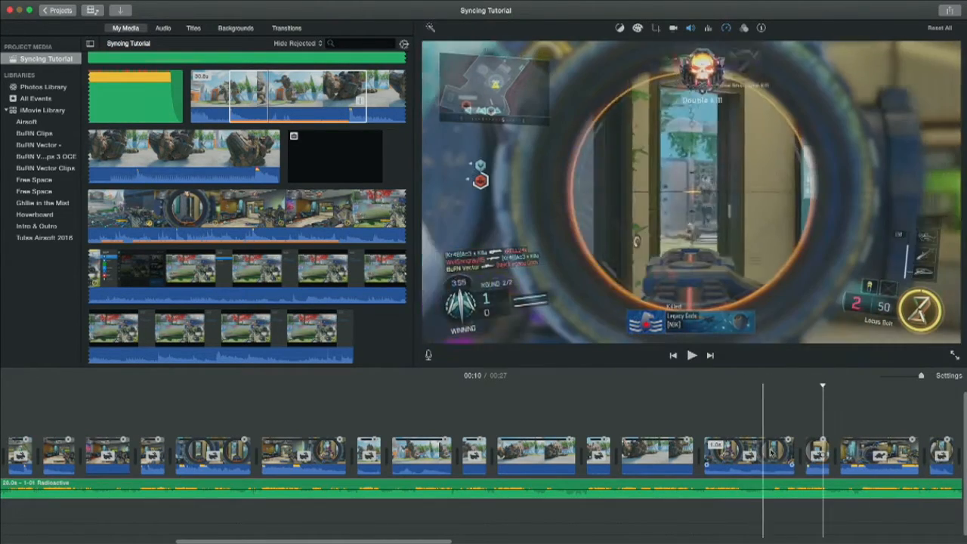
- Trim the start of the scope-shot segment after the cinematic to about 0.9 s and play the surrounding sequence
key(space)
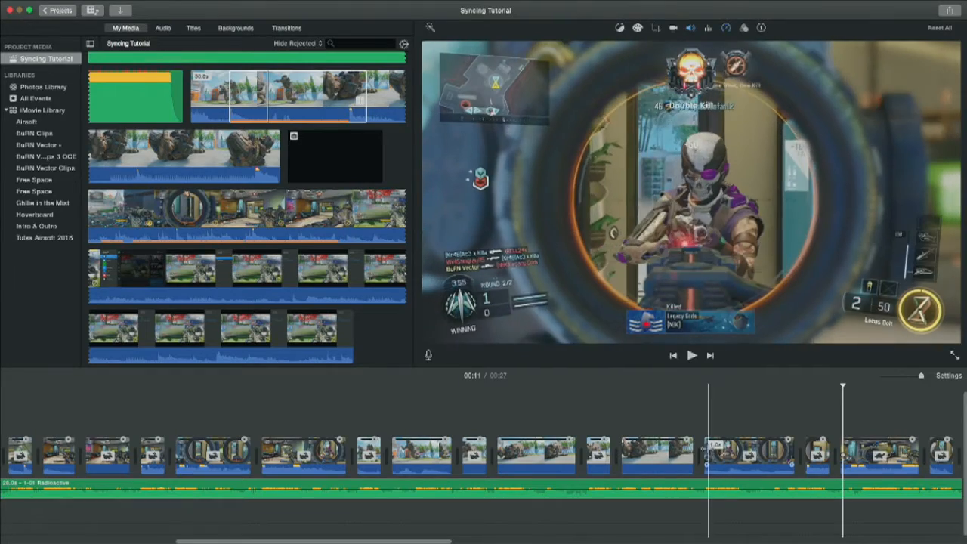
key(space)
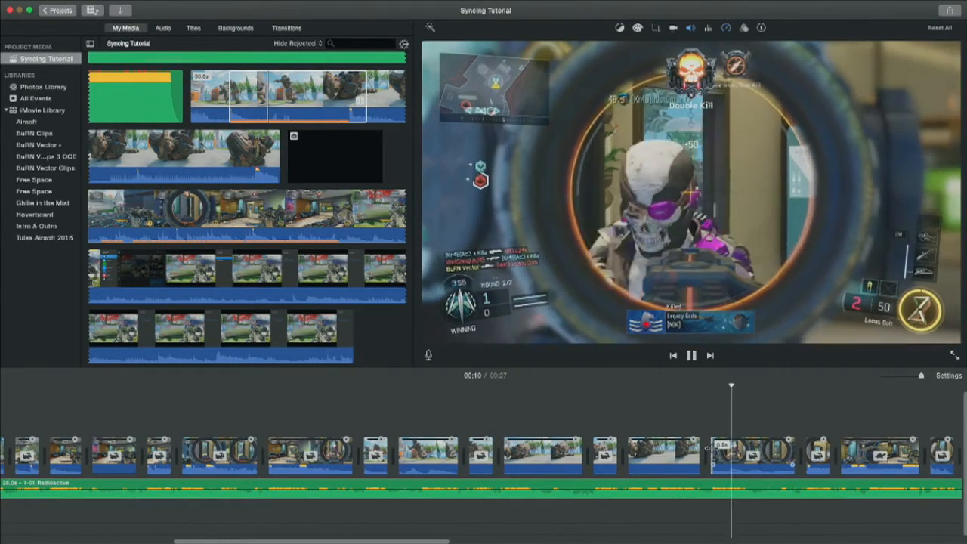
key(space)
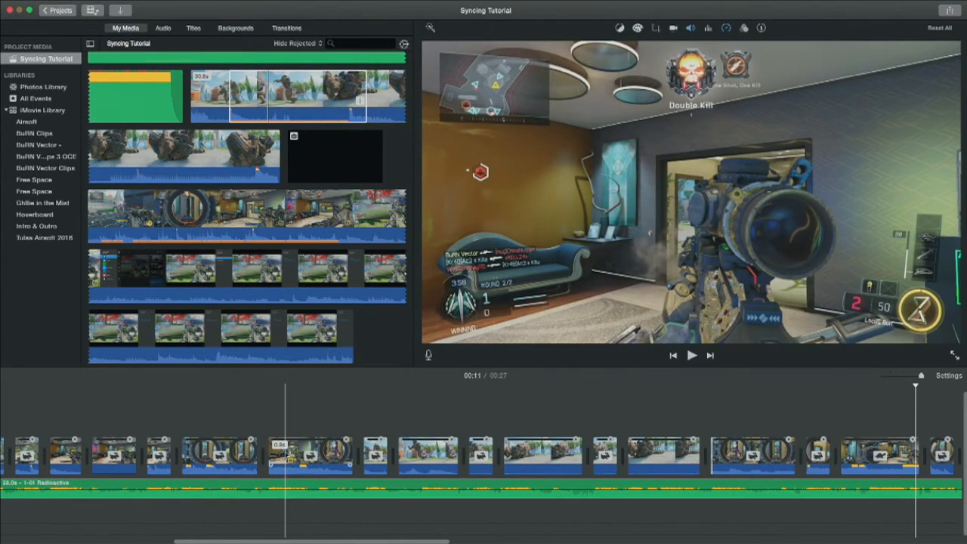
key(space)
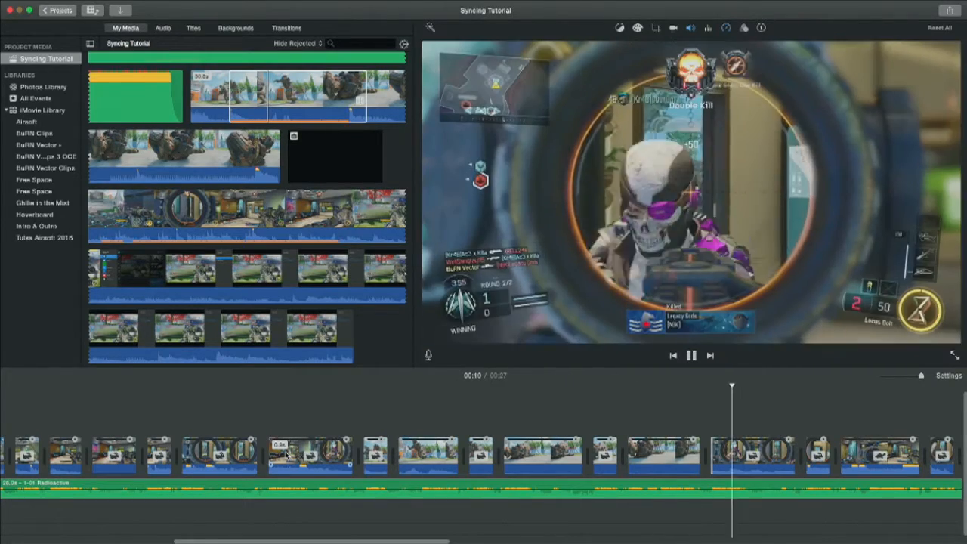
key(space)
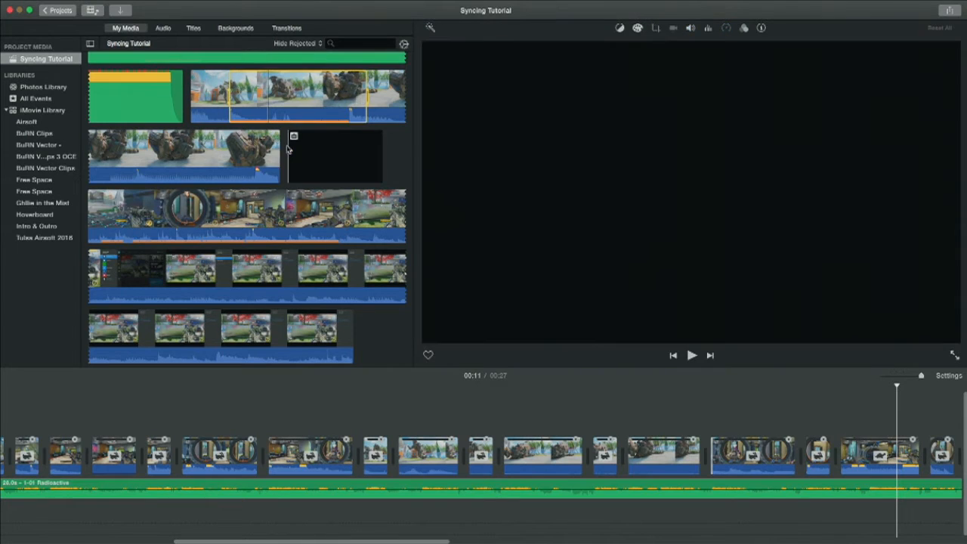
- Overlay the black cinematic-bars image above the gameplay as a cutaway and extend its start to the beginning of the project
click(298, 152)
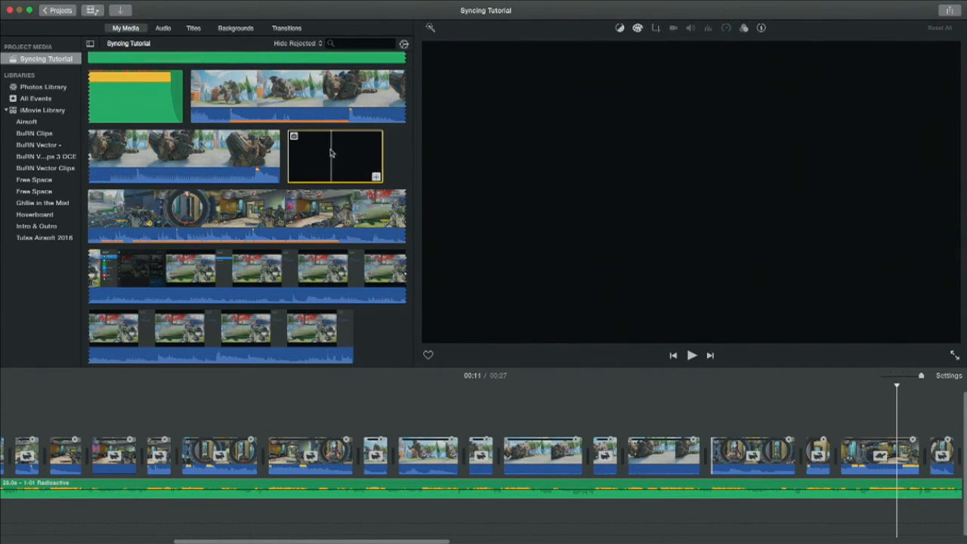
drag(197, 307, 185, 414)
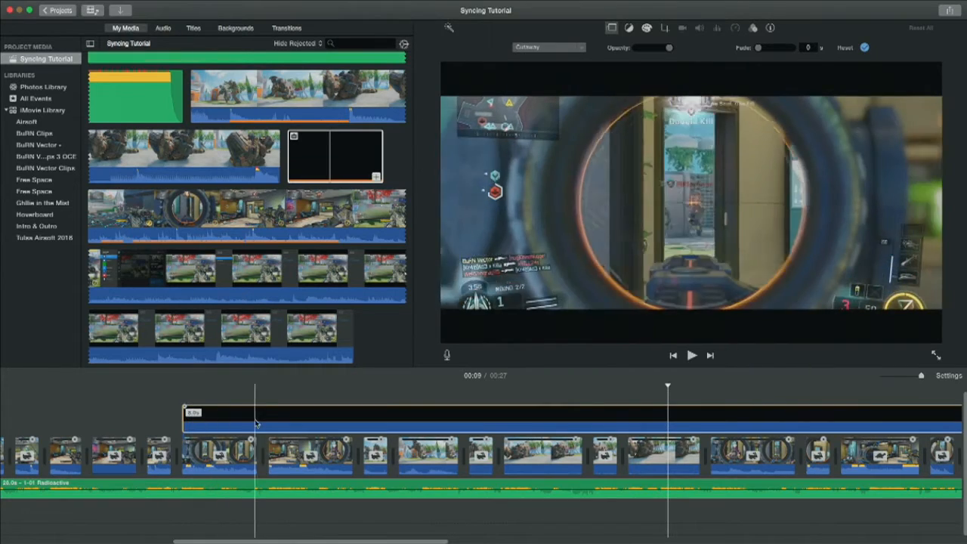
scroll(190, 414, left, 3)
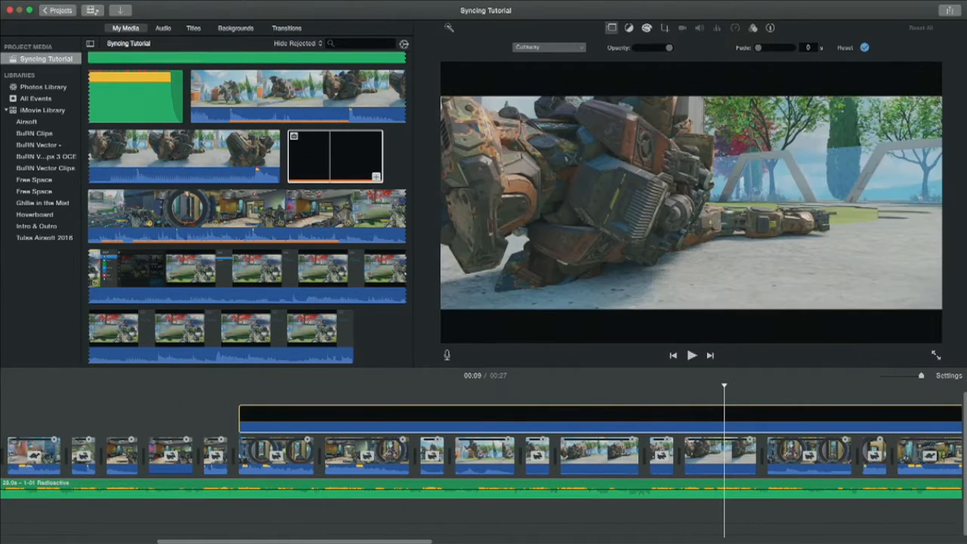
drag(900, 376, 883, 376)
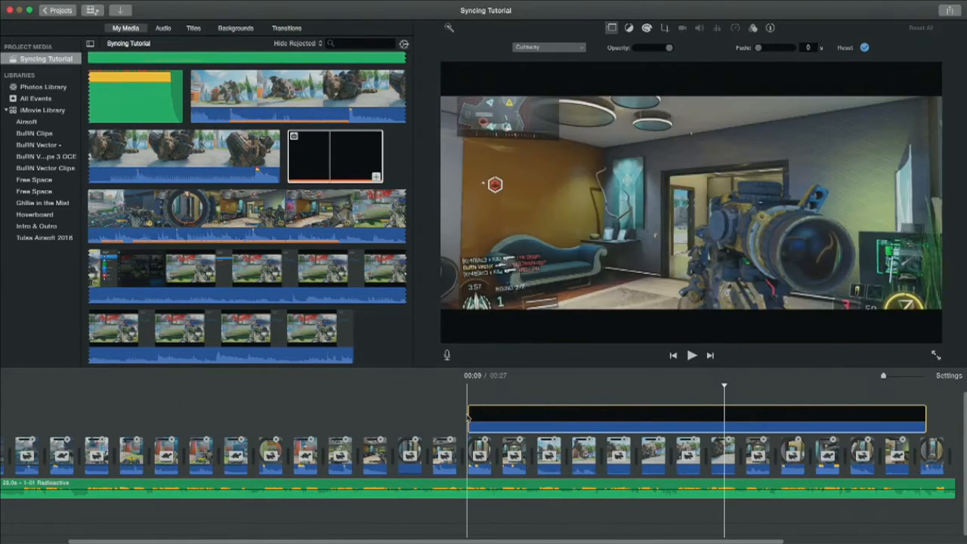
drag(457, 414, 4, 406)
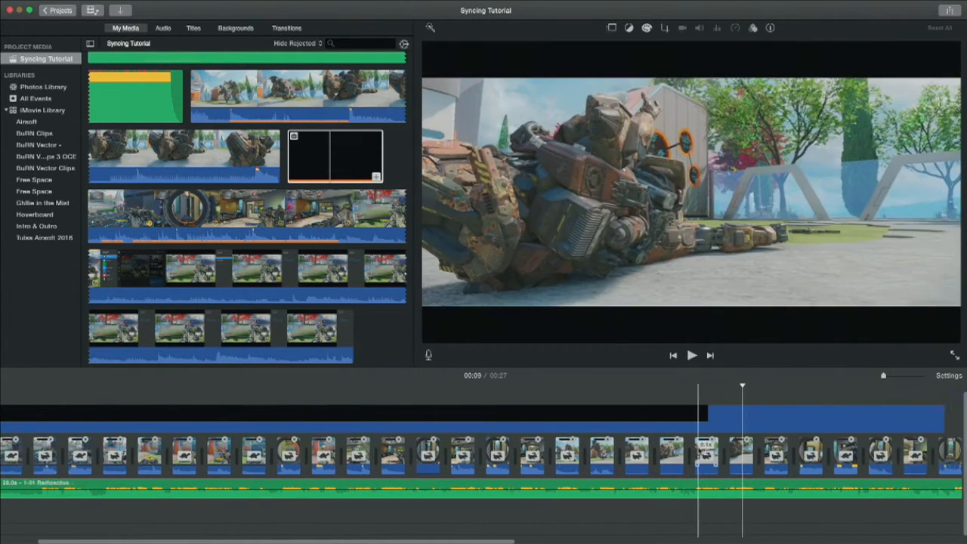
- Extend the end of the cinematic-bars overlay to the end of the music track
scroll(688, 451, right, 3)
scroll(687, 451, right, 1)
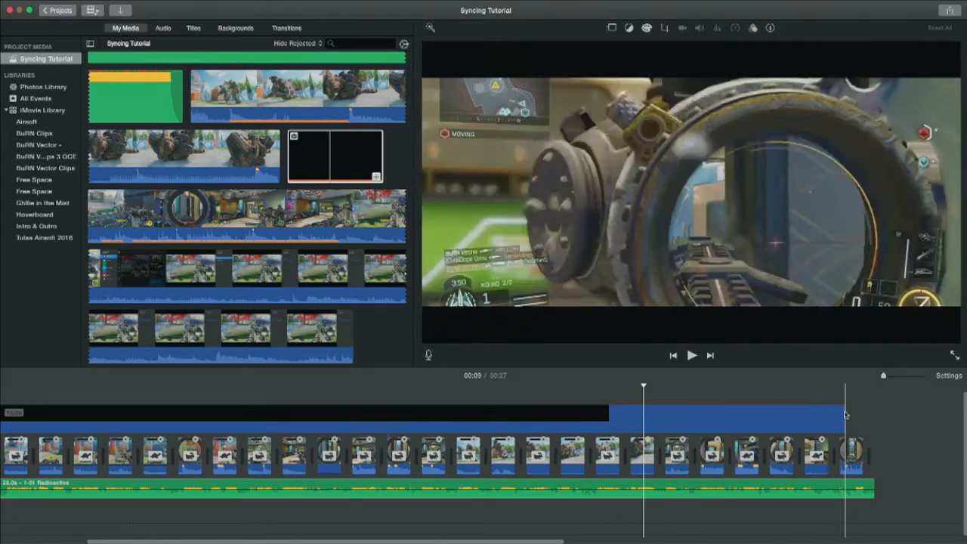
drag(848, 412, 864, 415)
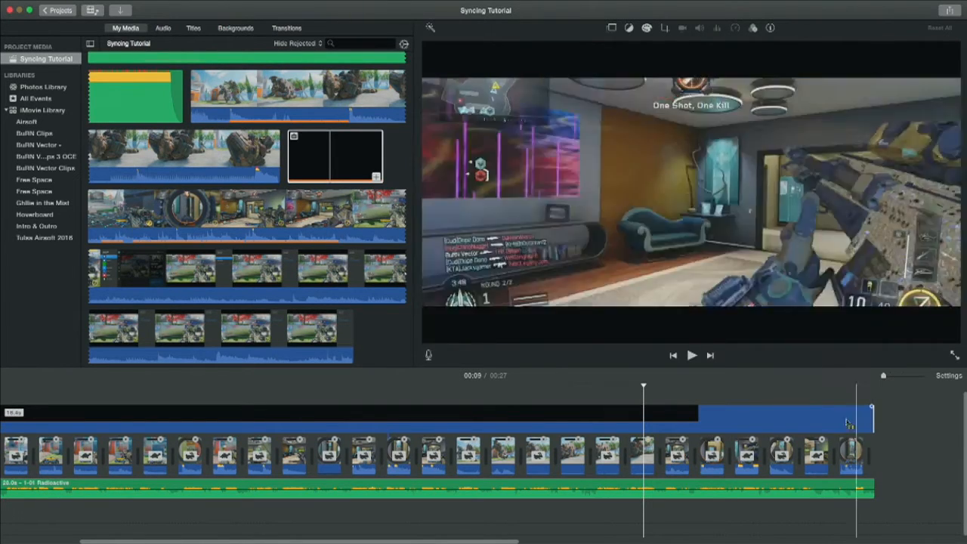
- Set the cinematic-bars overlay to Crop to Fill, centre a slightly reduced crop frame, and preview it over the gameplay
scroll(534, 424, left, 3)
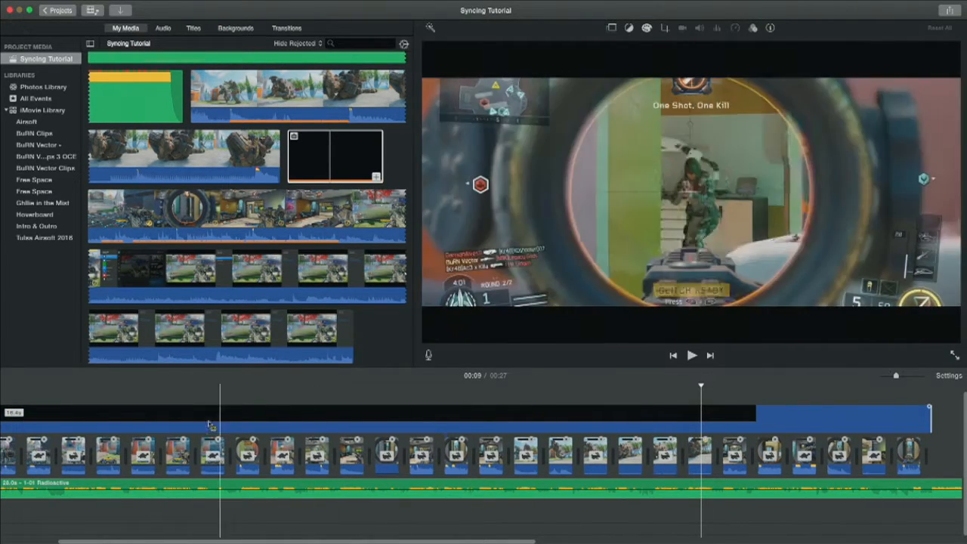
click(108, 415)
scroll(110, 415, left, 2)
scroll(109, 415, left, 2)
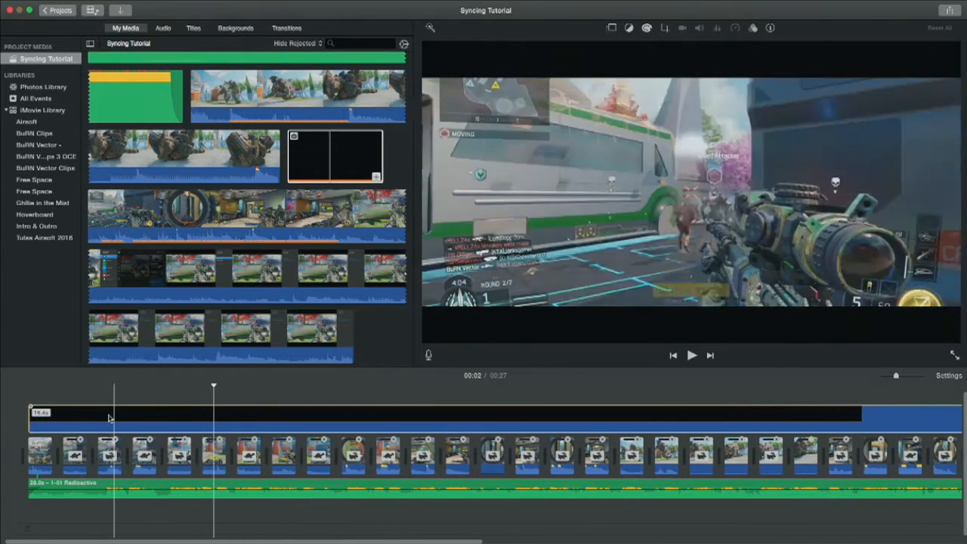
click(664, 28)
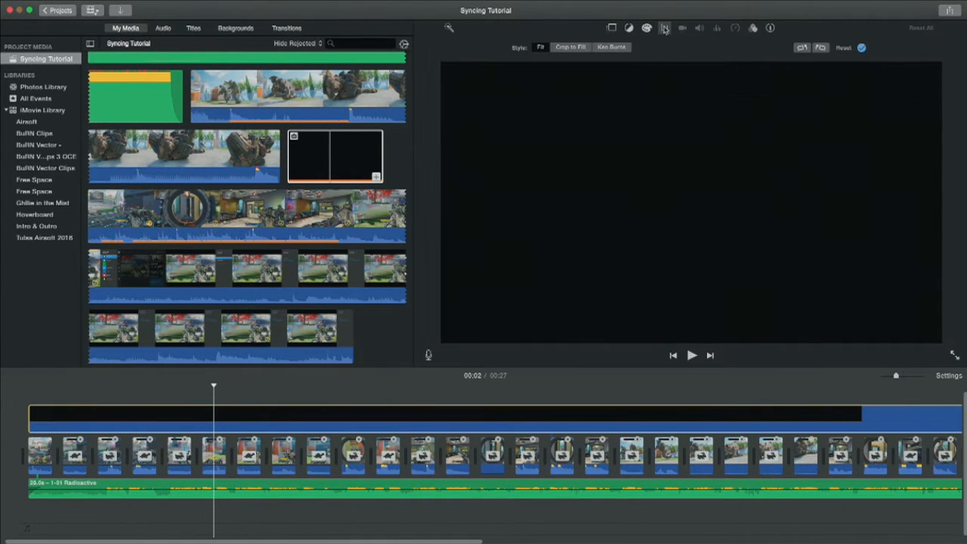
click(567, 47)
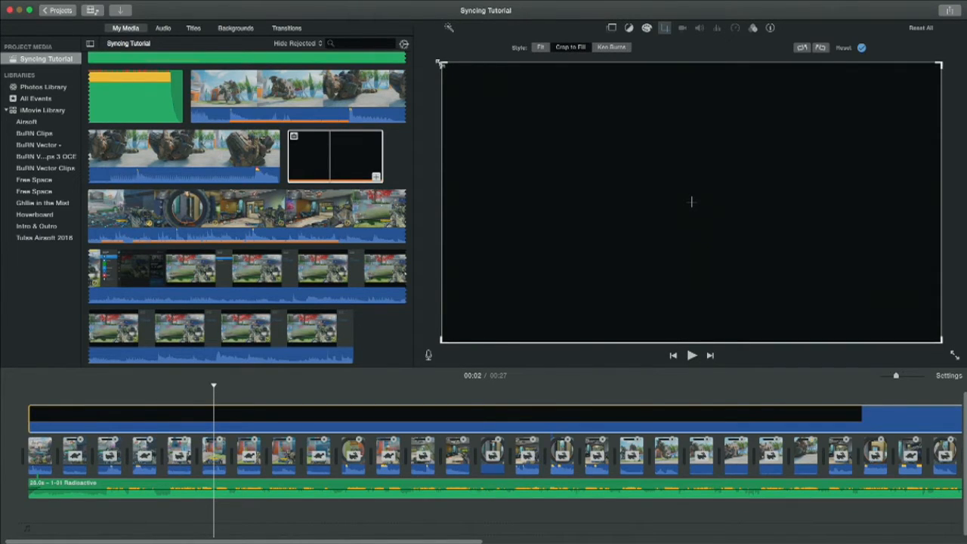
drag(443, 66, 499, 88)
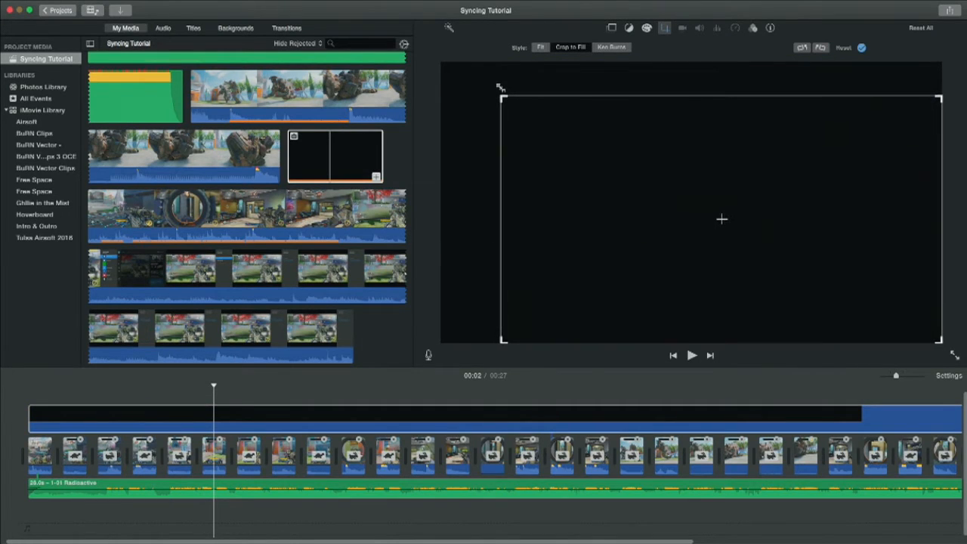
drag(554, 178, 545, 199)
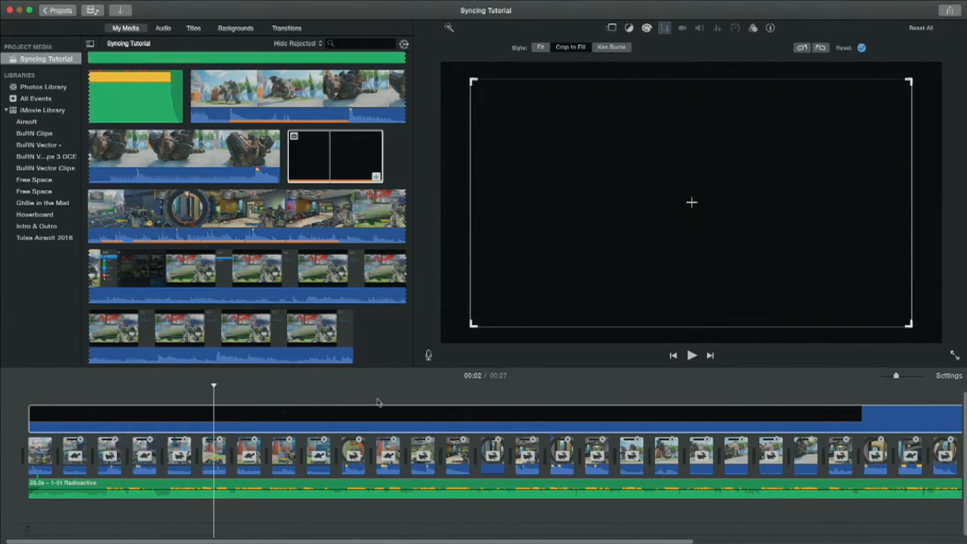
click(200, 396)
click(219, 393)
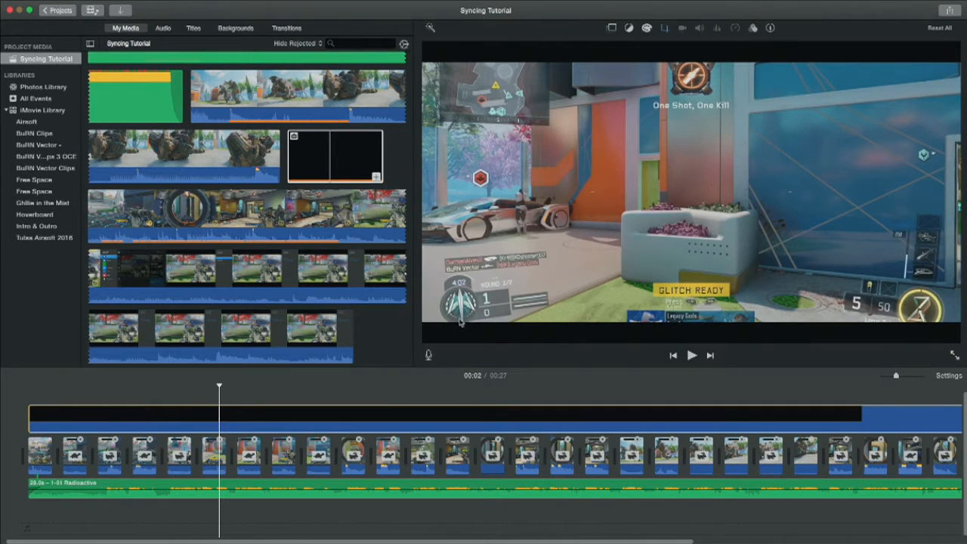
- Shrink the overlay's crop frame further around its centre and apply it to narrow the bars
click(665, 28)
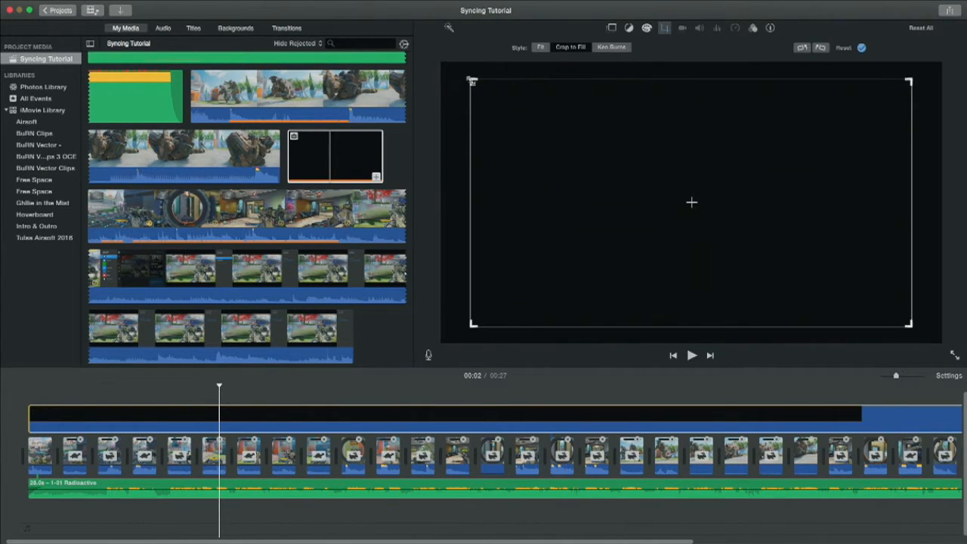
drag(474, 86, 520, 170)
key(Return)
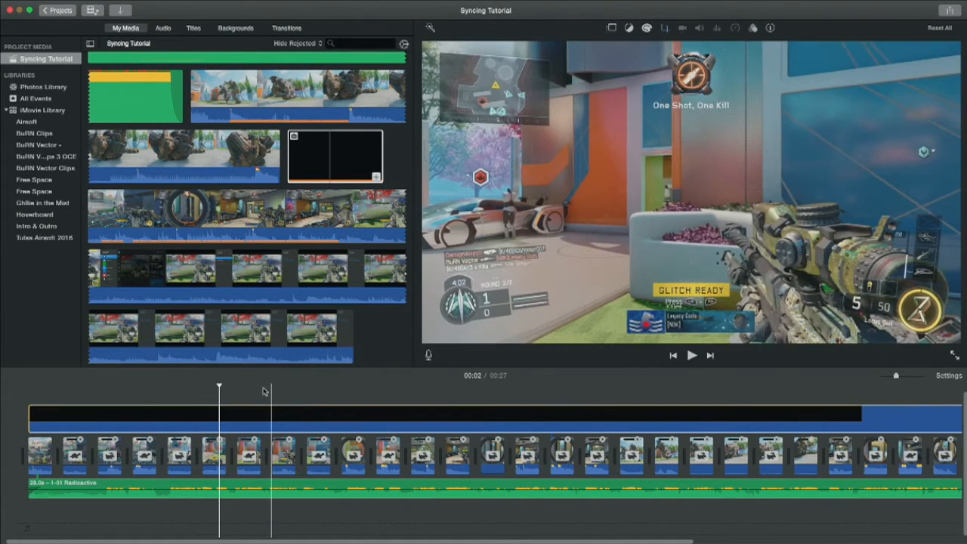
- Enlarge the overlay's crop frame slightly, keep it centred, and apply it for thin black bars
click(664, 28)
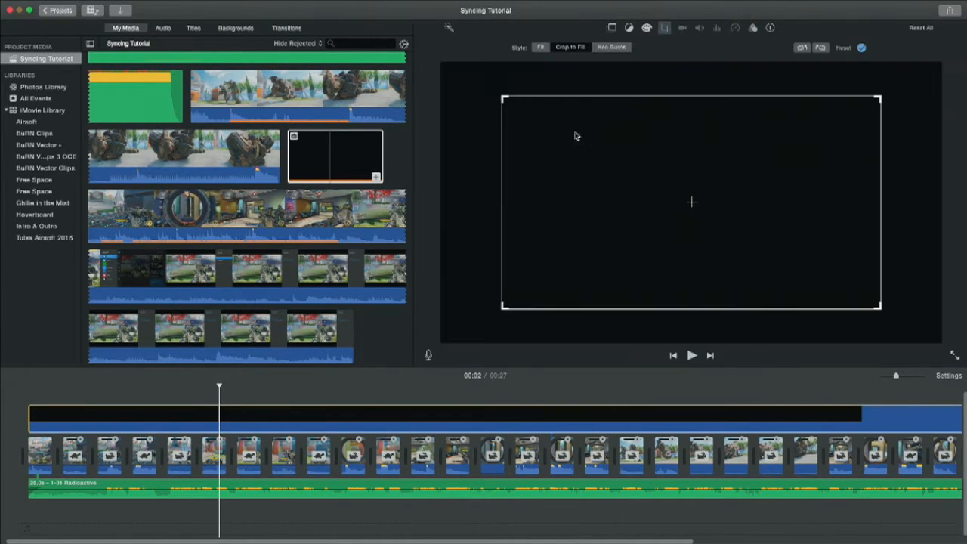
drag(503, 98, 479, 86)
mouse_move(509, 142)
mouse_down()
mouse_move(481, 146)
mouse_move(530, 149)
mouse_move(523, 149)
mouse_up()
key(Return)
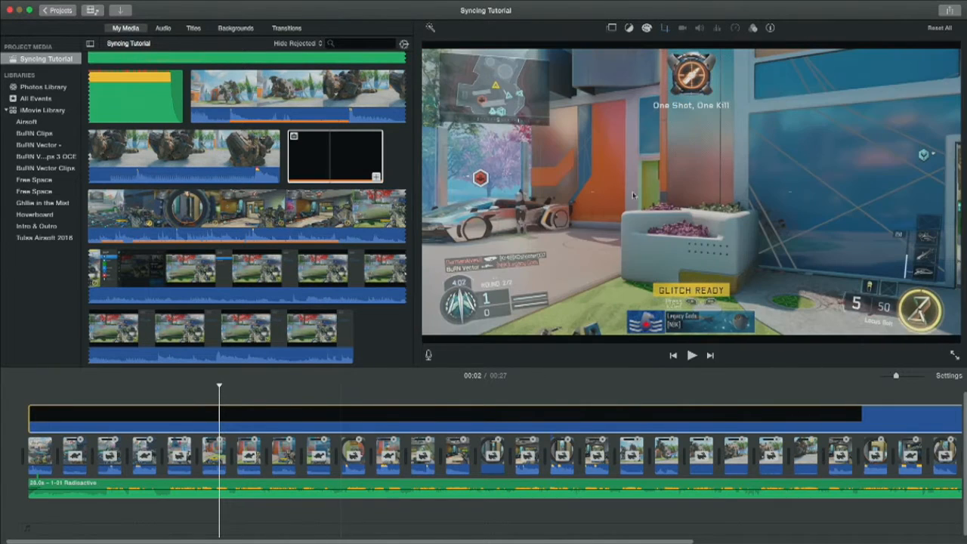
- Check the overlay's crop frame and play the project from the beginning through to the final gameplay clip
click(662, 28)
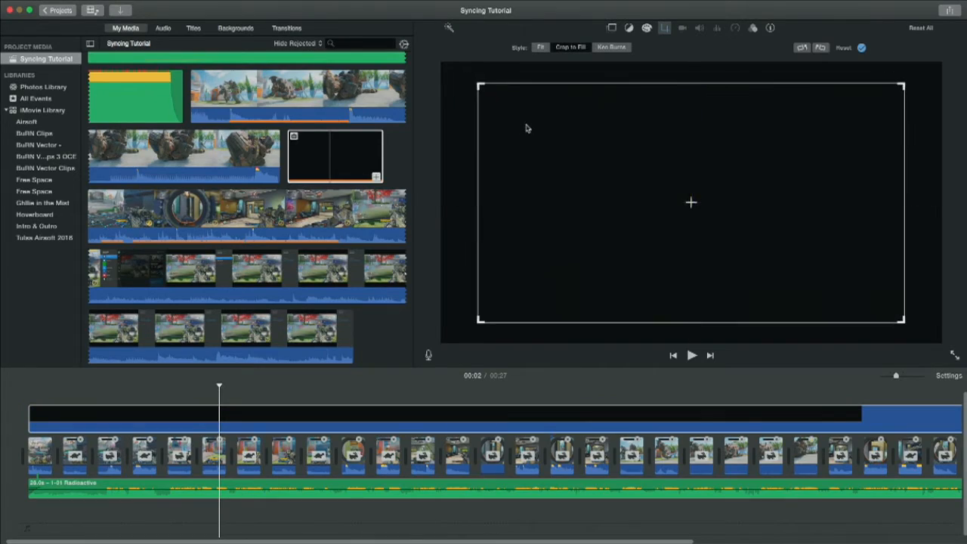
key(backslash)
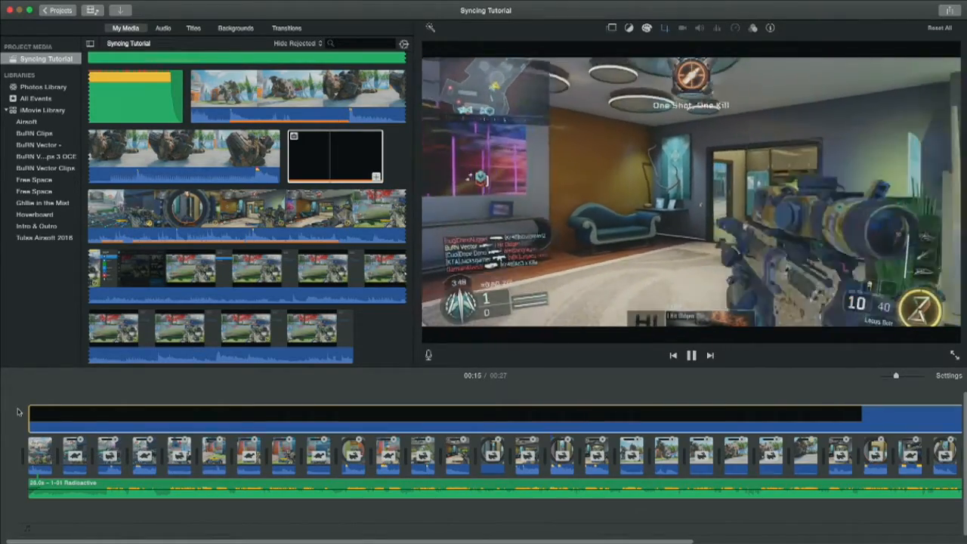
key(space)
key(super+minus)
key(super+minus)
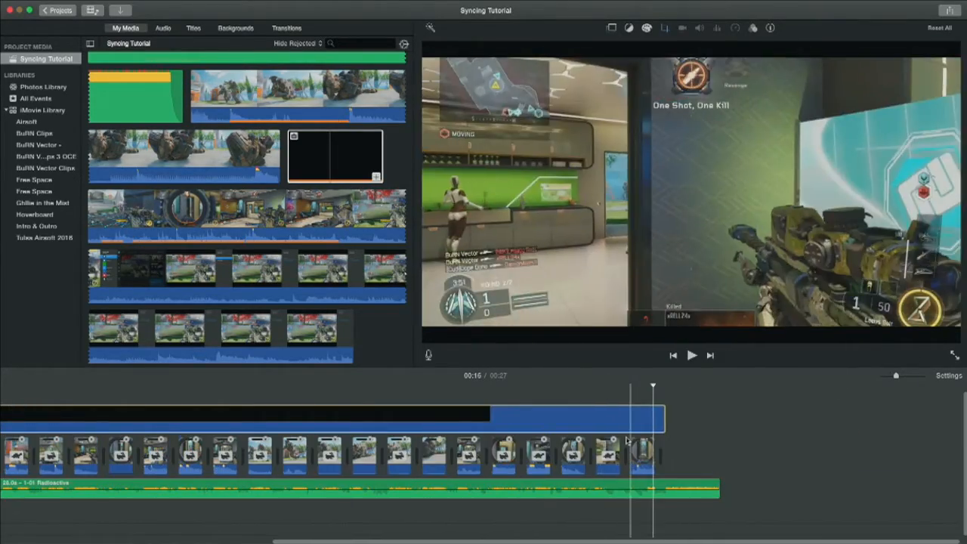
click(917, 375)
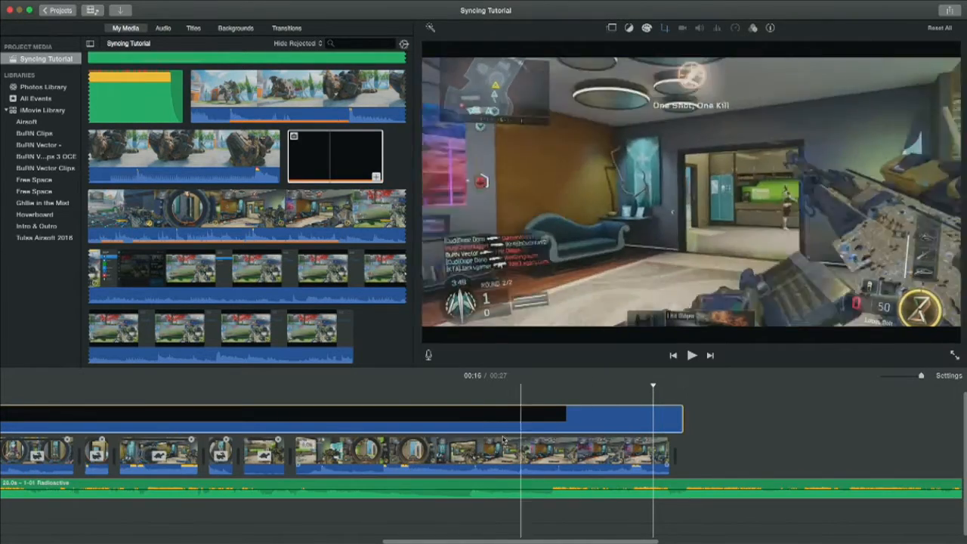
- Preview the final gameplay clip, split it just after the last kill at about 00:15, and delete the remainder
key(space)
key(space)
right_click(553, 451)
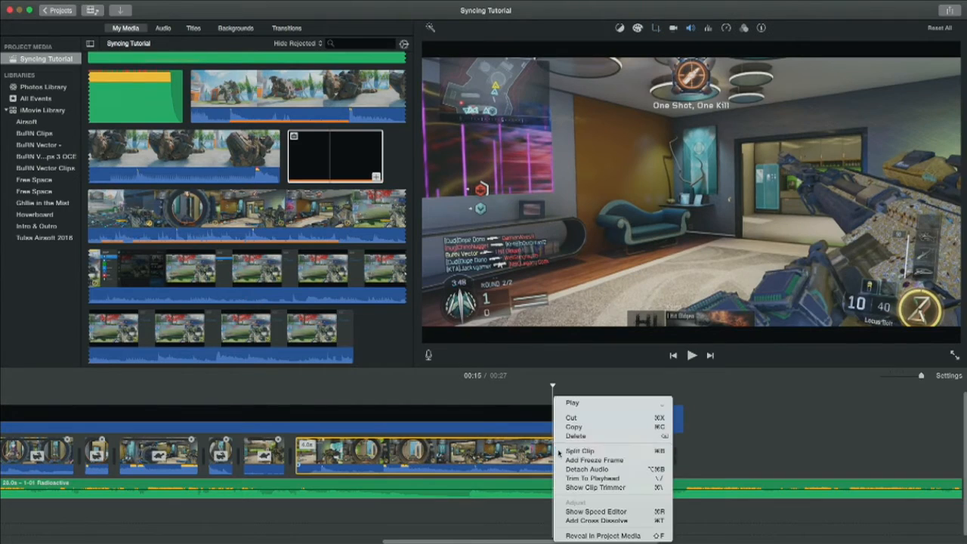
click(586, 446)
key(Delete)
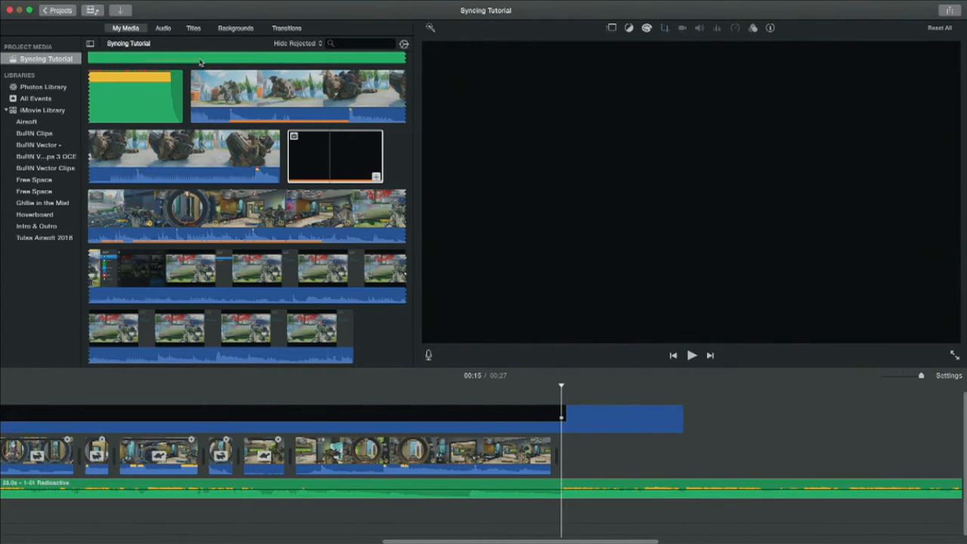
- Add an Expand title after the final gameplay clip and clear its placeholder text
click(193, 28)
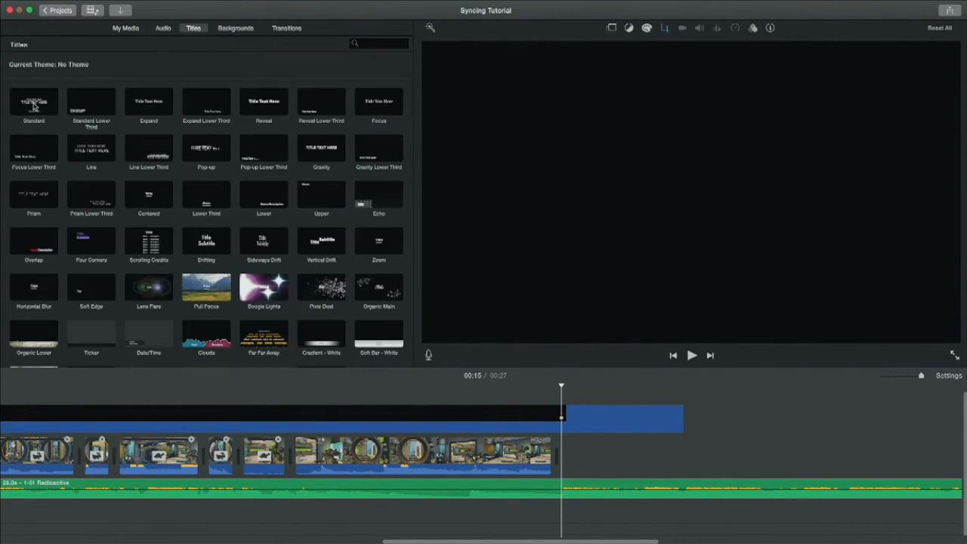
drag(140, 106, 574, 451)
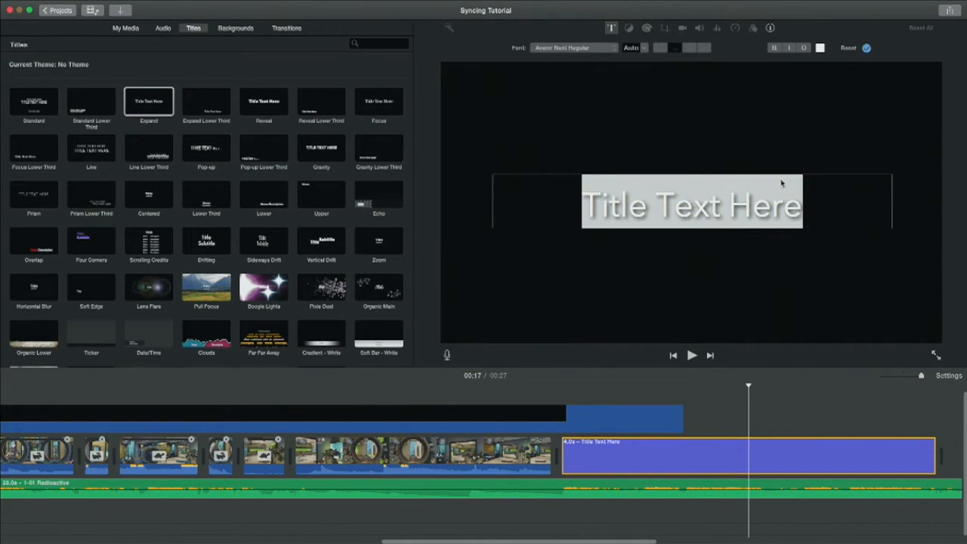
key(BackSpace)
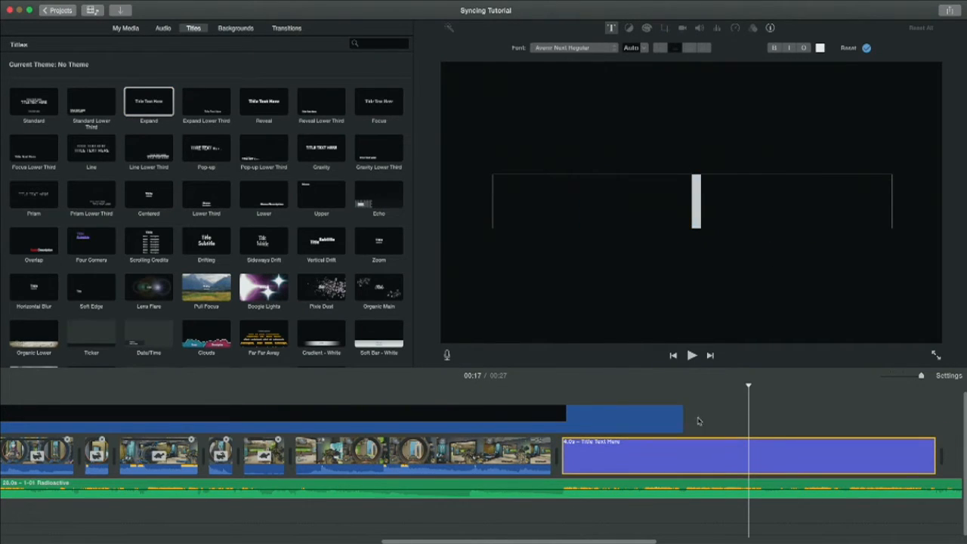
click(693, 420)
- Split the Radioactive track at the end of the title and delete the leftover music
scroll(665, 445, right, 3)
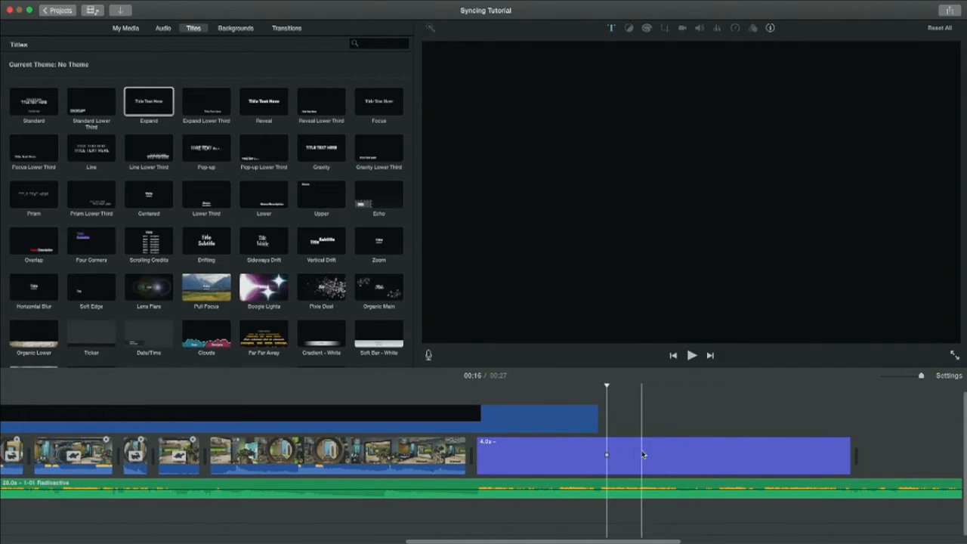
scroll(649, 453, right, 3)
click(763, 482)
right_click(764, 482)
click(780, 451)
click(782, 510)
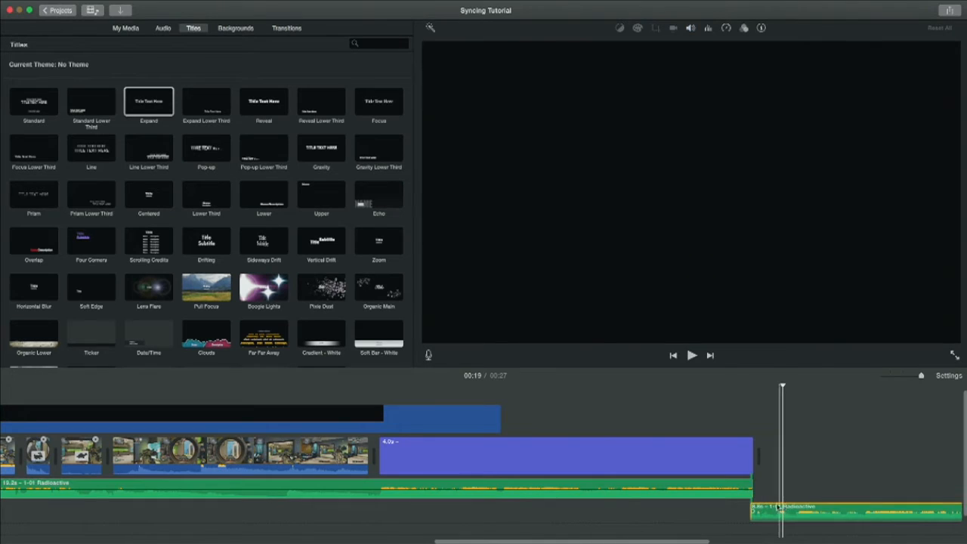
key(Delete)
- Shorten the title to 3.7 s, trim the music to end with it, and give the music a long fade-out
drag(752, 457, 729, 456)
drag(762, 487, 723, 480)
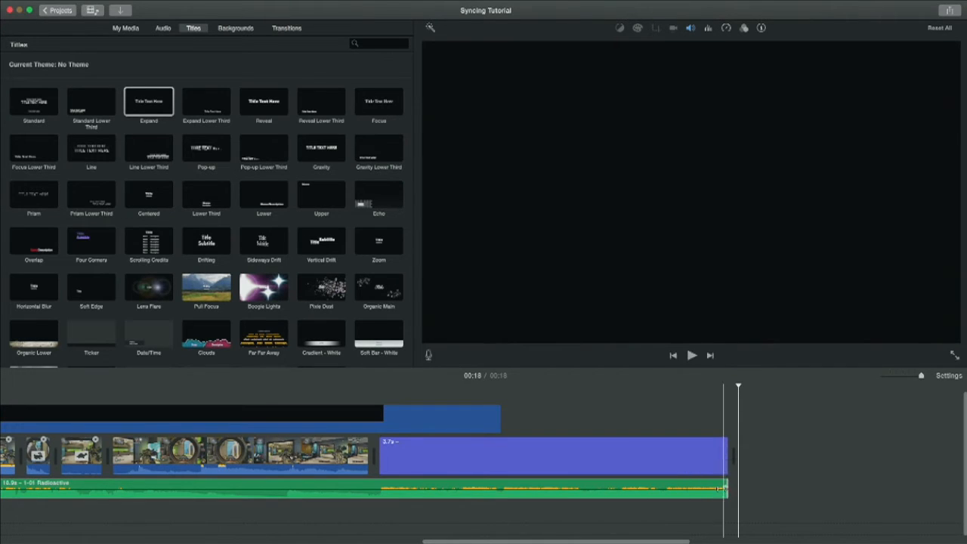
drag(723, 487, 546, 487)
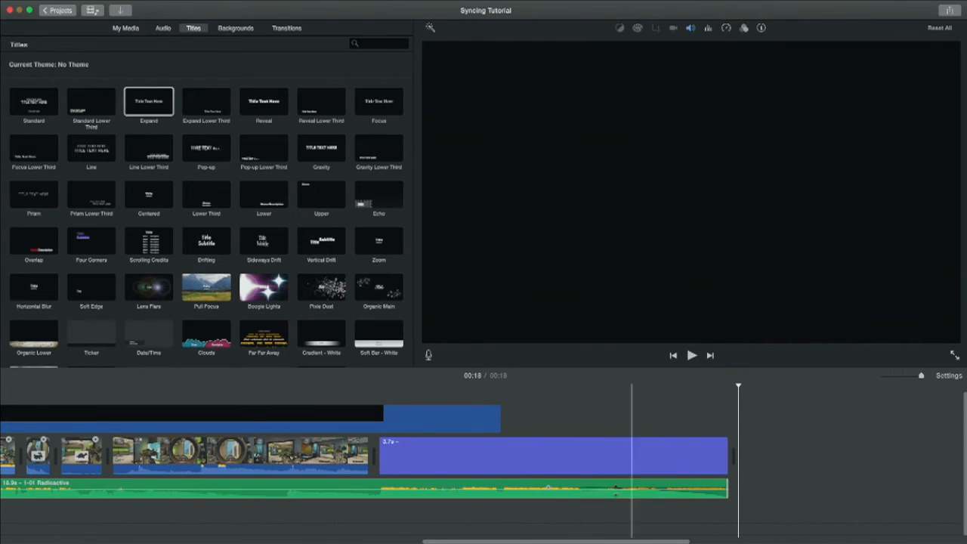
key(space)
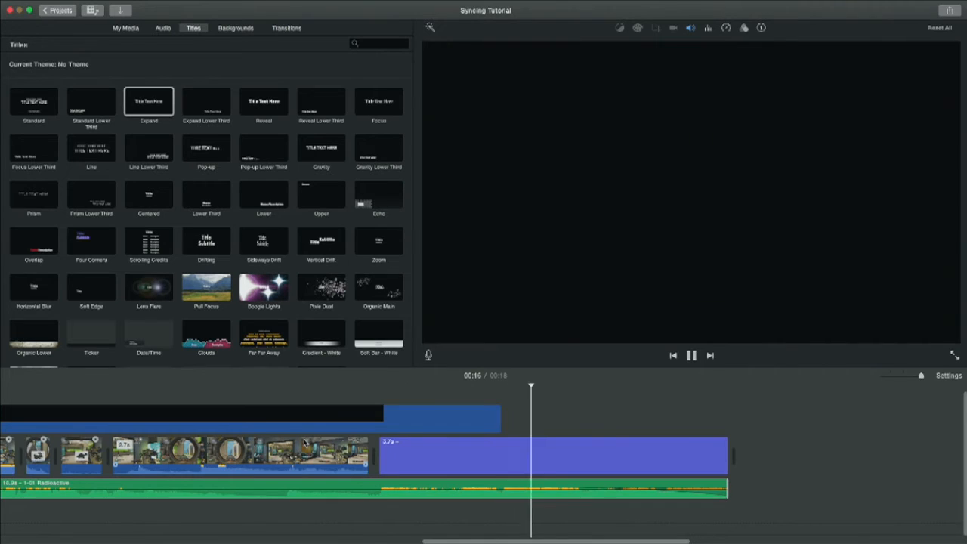
- Set the closing title's text to "Thanks for watching" and preview it from the end of the gameplay
click(485, 451)
click(611, 29)
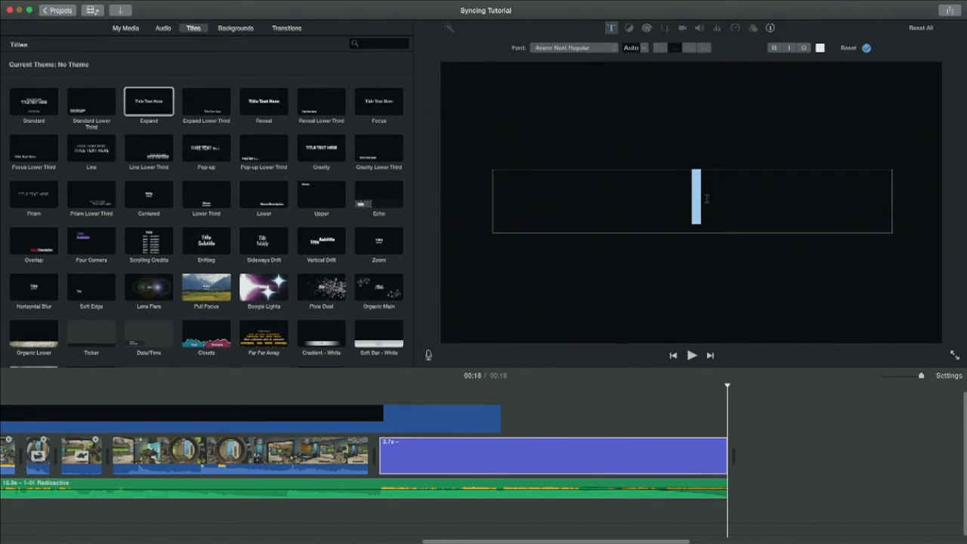
text(Thanks ofr)
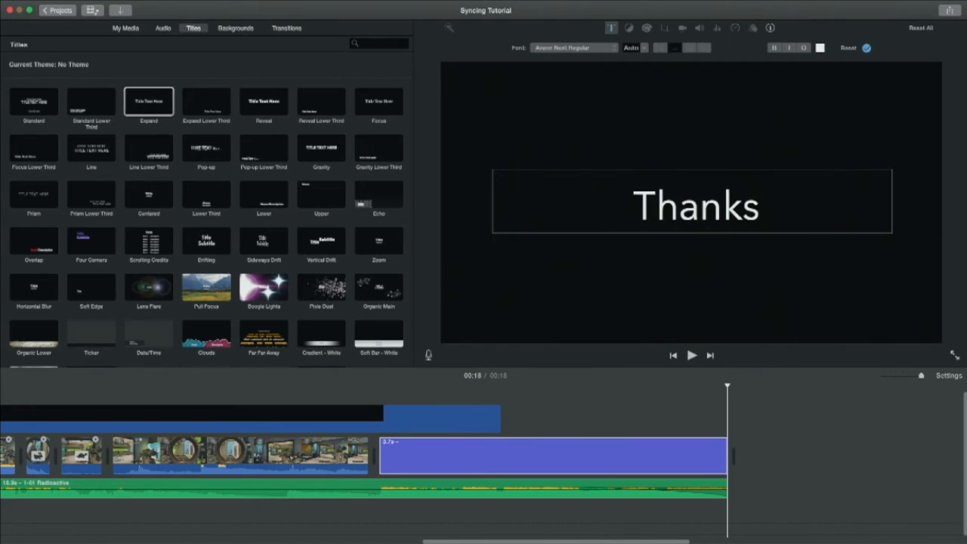
key(BackSpace)
key(BackSpace)
key(BackSpace)
text(fror)
key(BackSpace)
key(BackSpace)
key(BackSpace)
text(or watv)
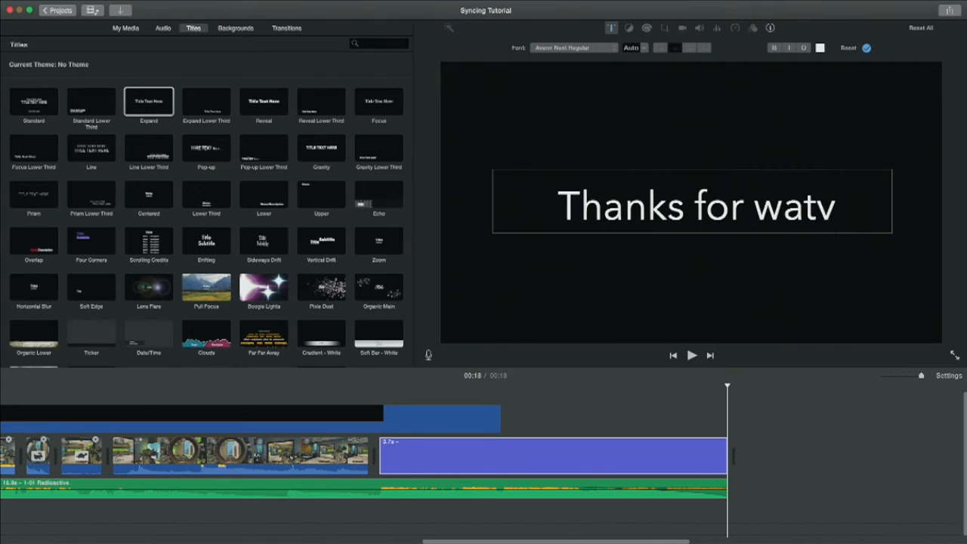
key(BackSpace)
text(ching)
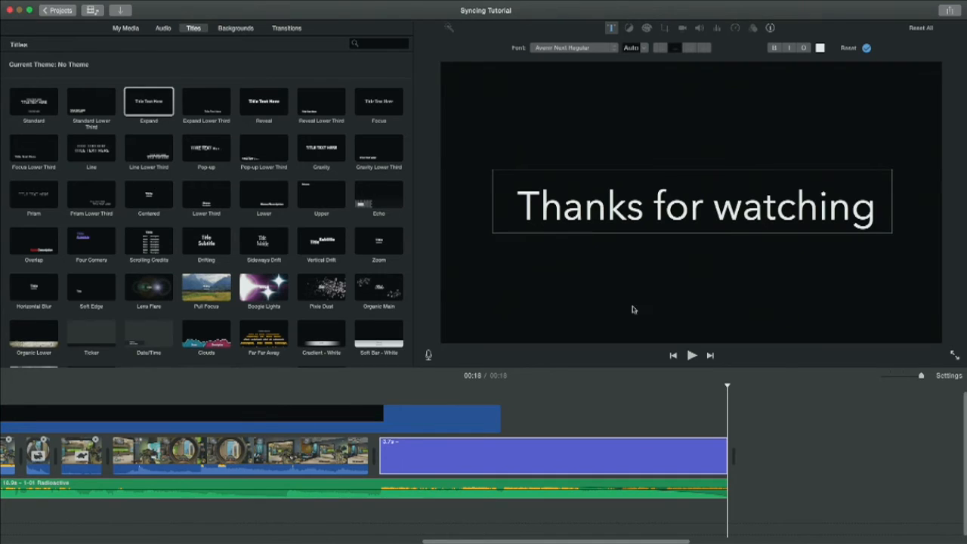
click(373, 395)
key(space)
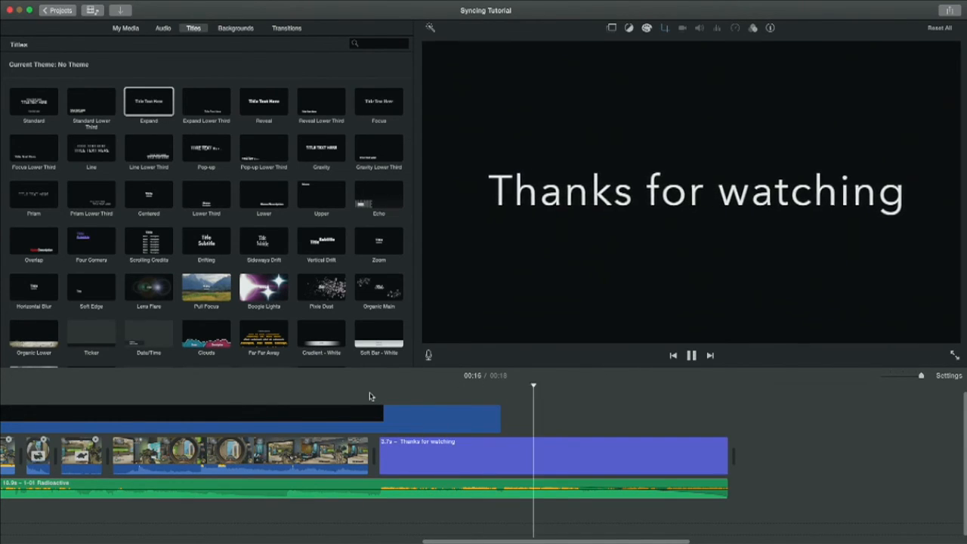
- Set the "Thanks for watching" title's font size to 90 and check it in the preview
click(486, 453)
click(487, 453)
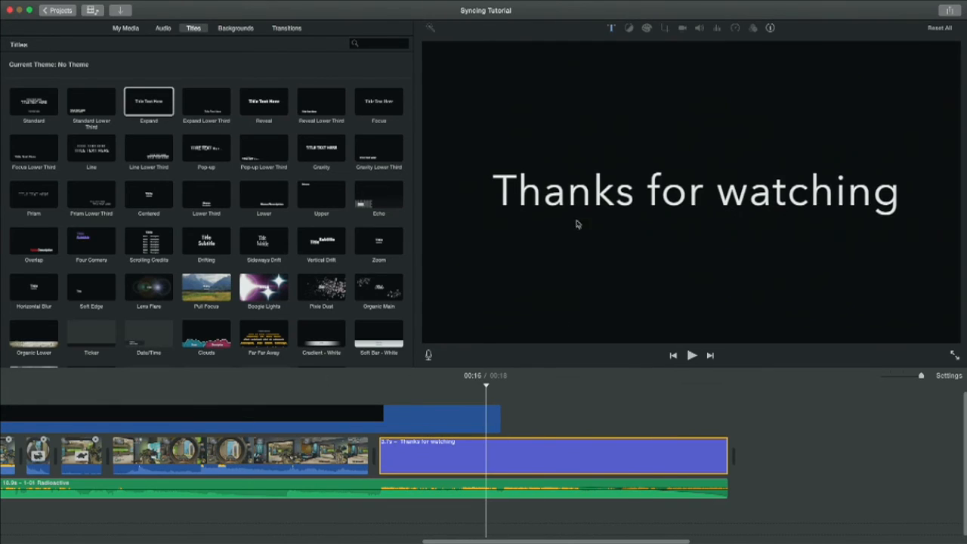
click(612, 33)
click(642, 49)
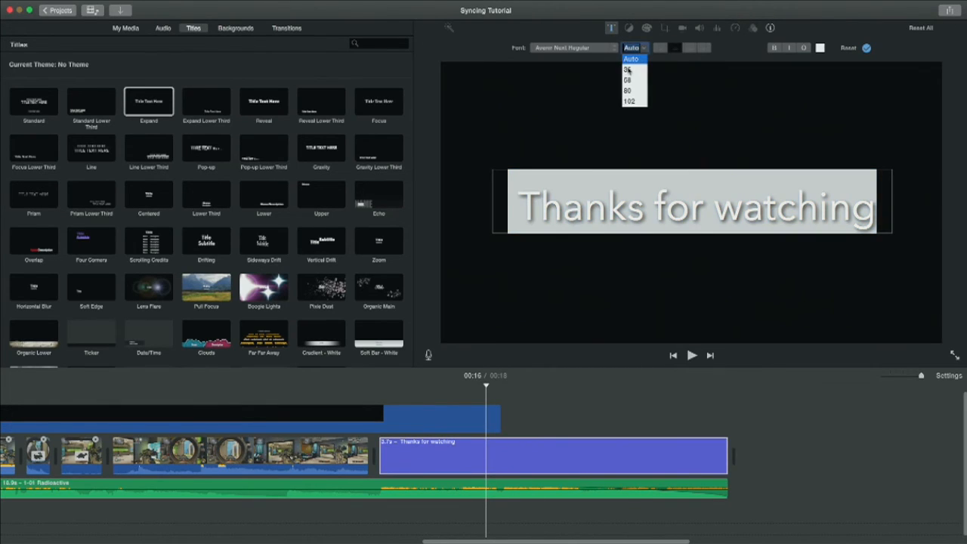
click(630, 91)
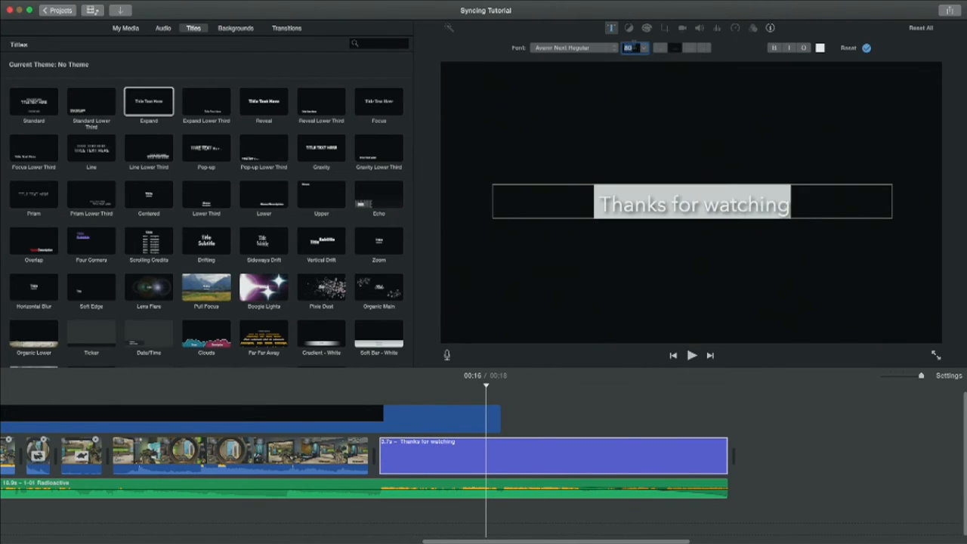
key(Return)
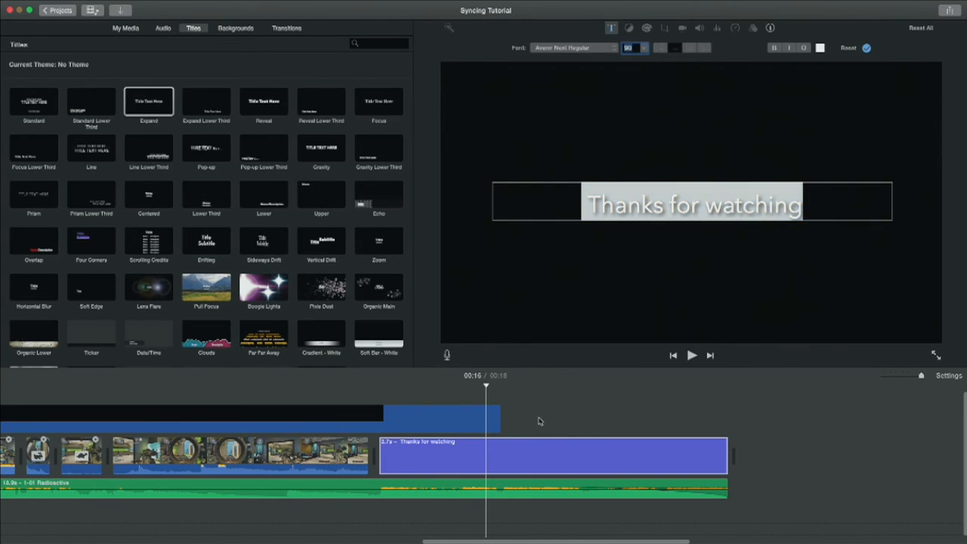
click(597, 423)
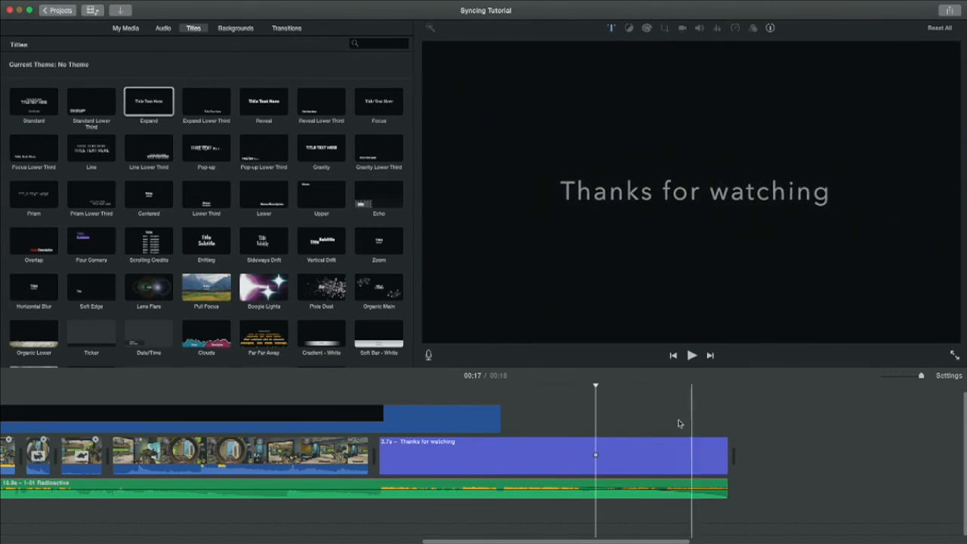